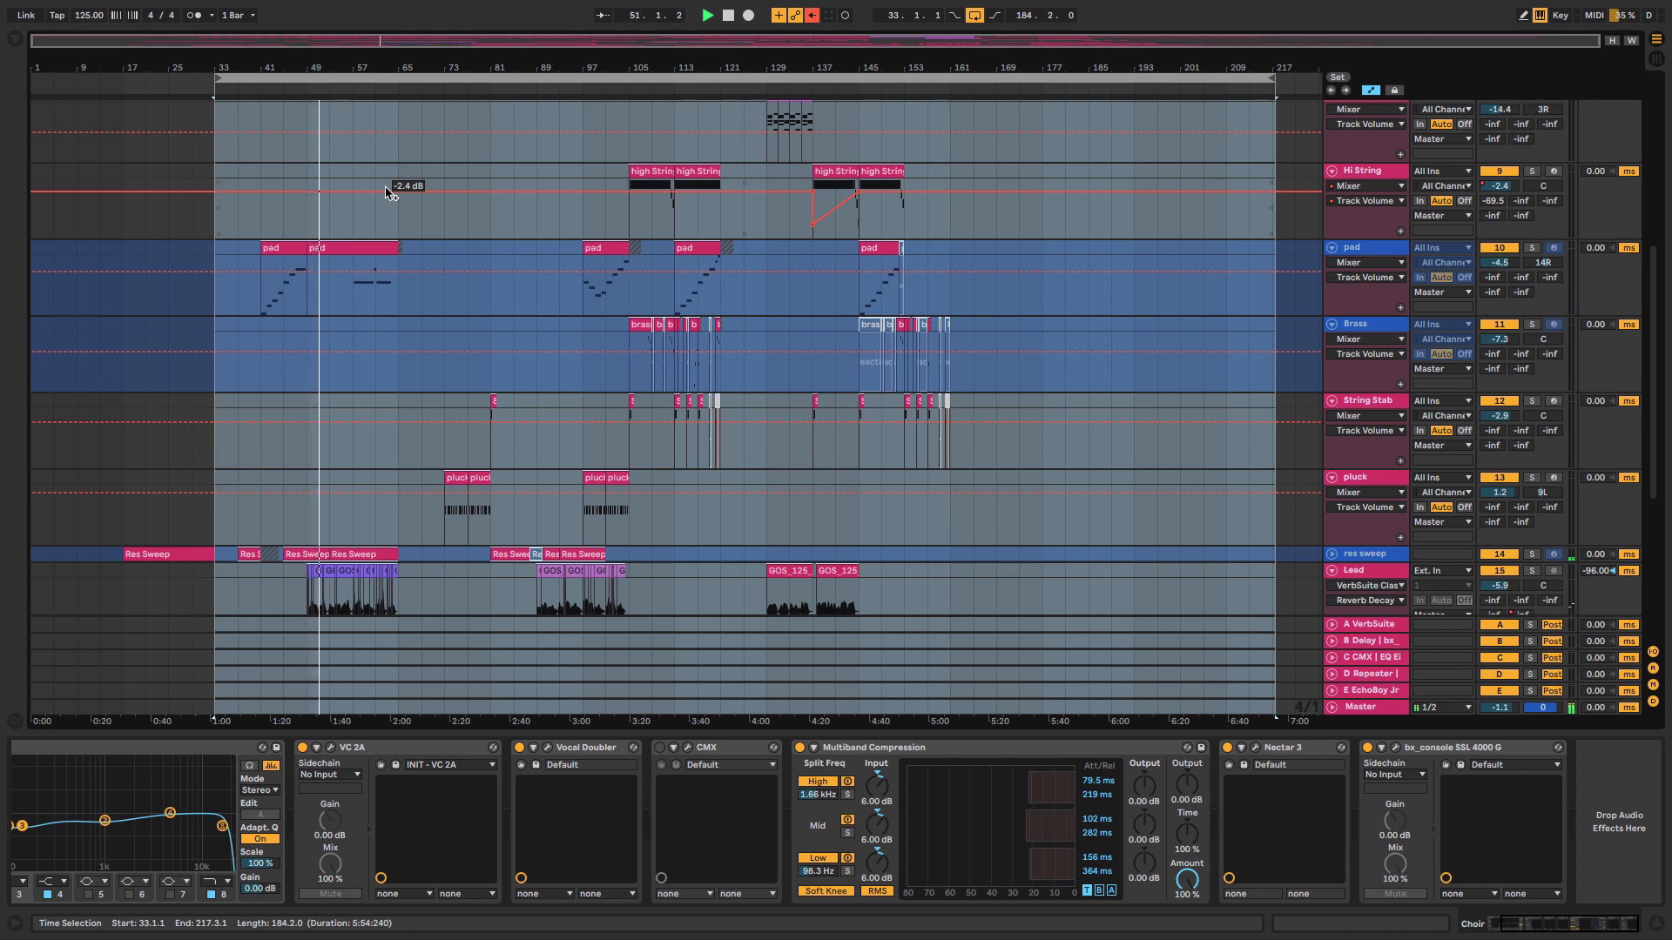
# - Show the 1 Drum Rack track's devices and examine the upper tracks' arrangement from about bar 68 to bar 101 during playback
pyautogui.scroll(5, 1373, 147)
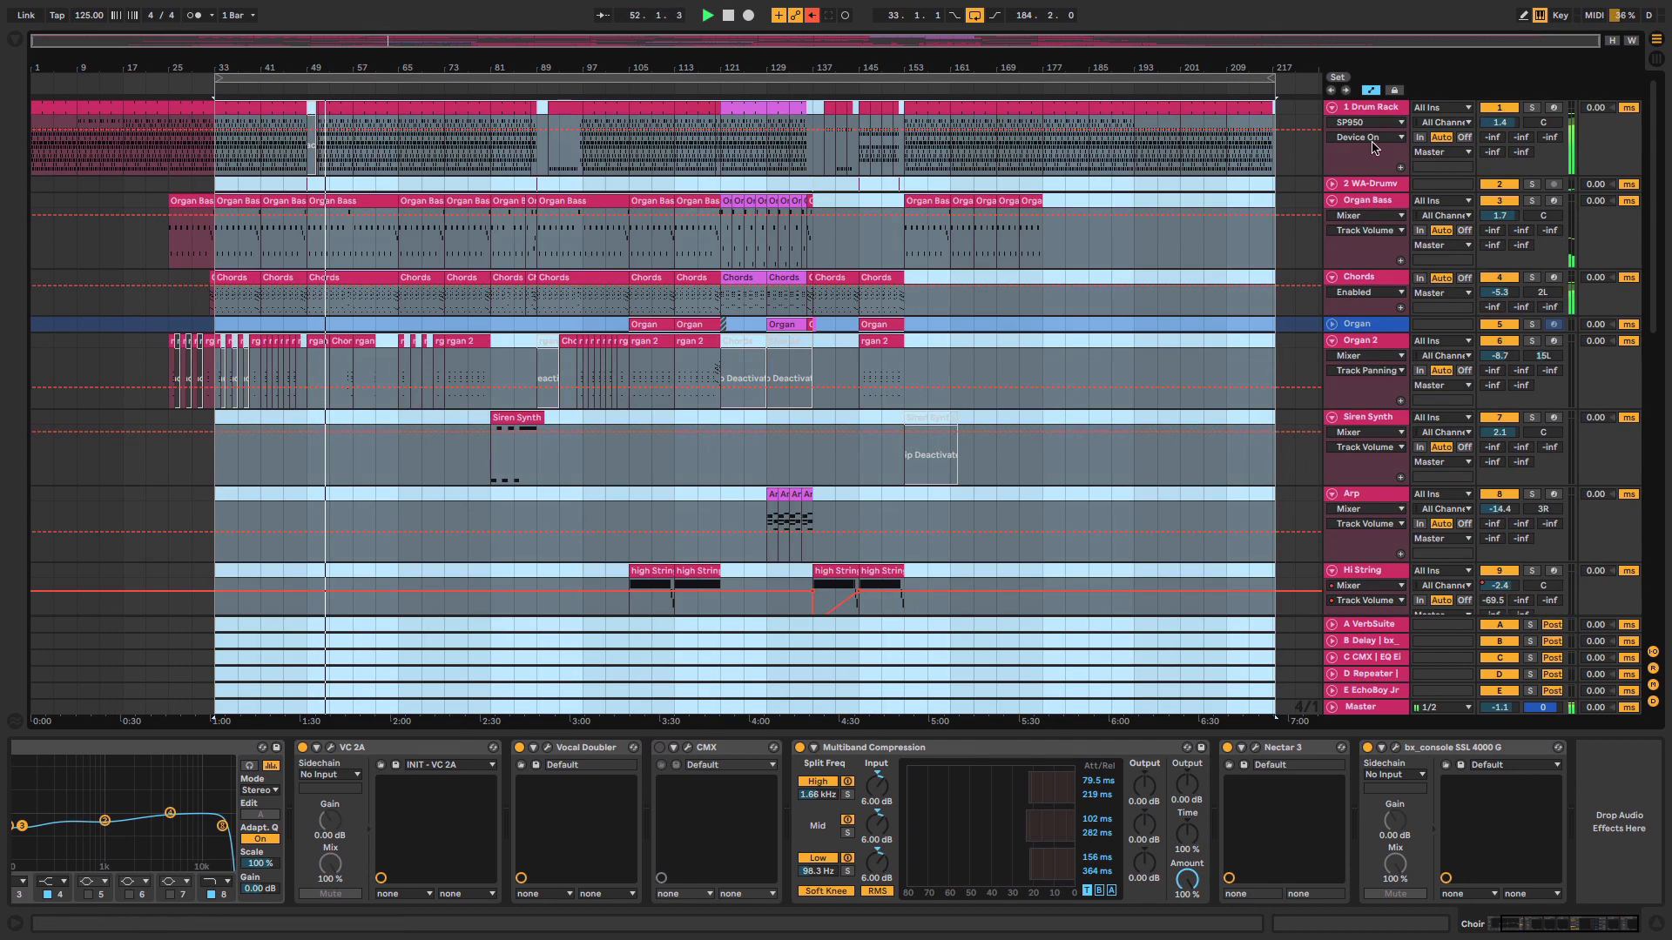
pyautogui.click(1387, 111)
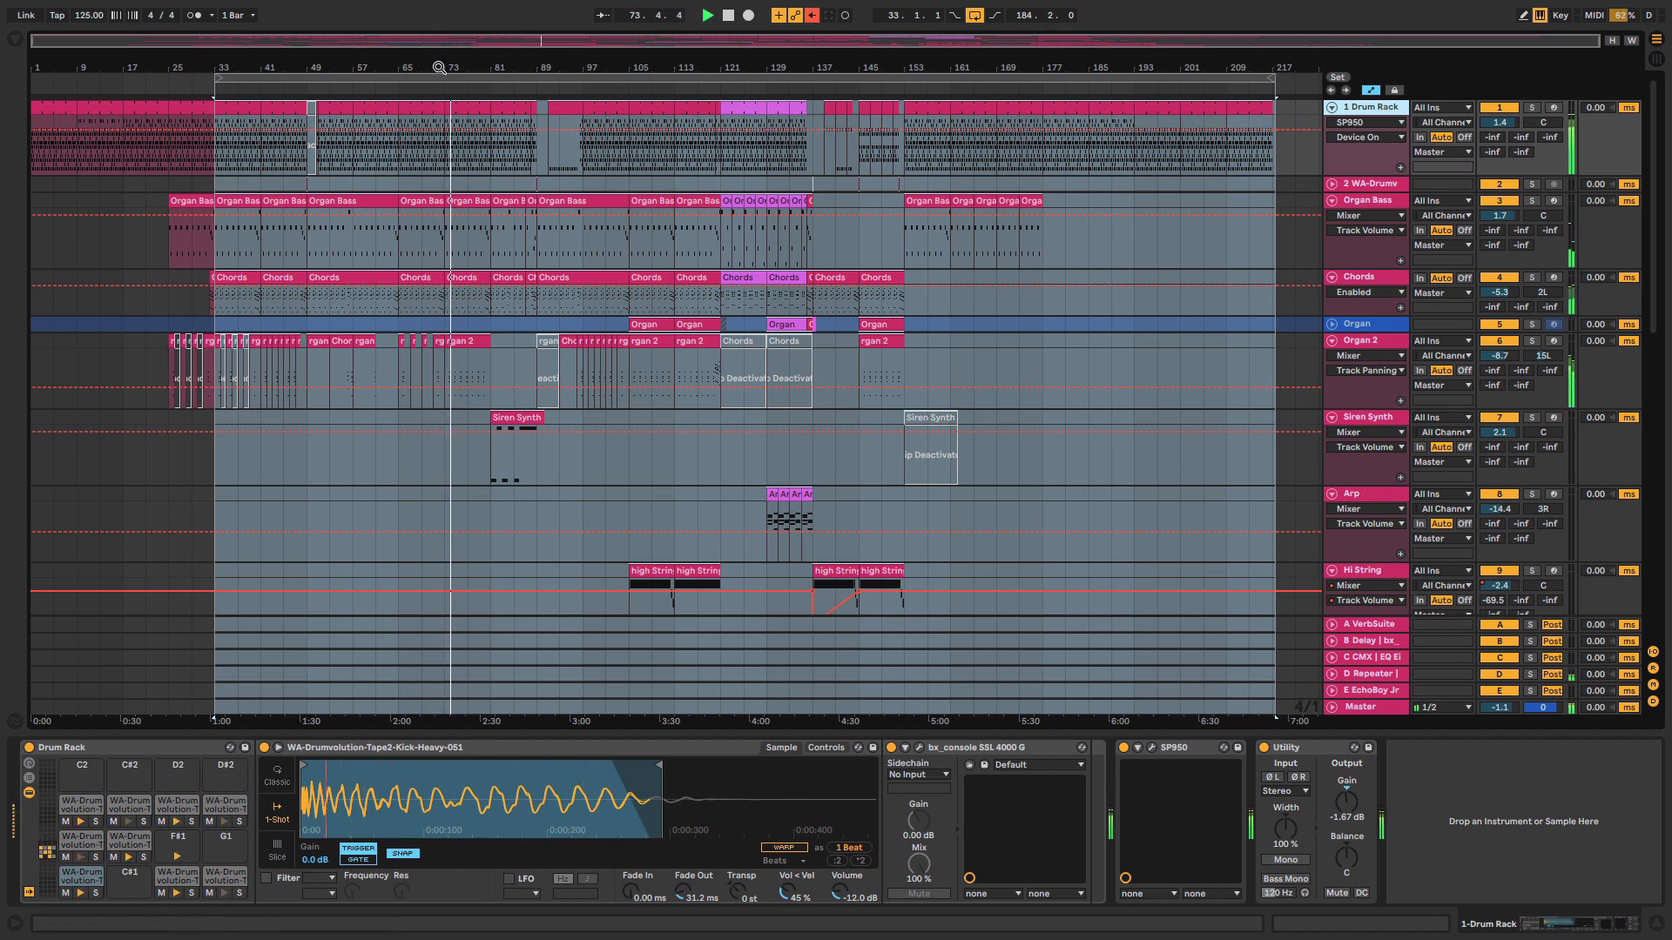
pyautogui.moveTo(439, 68); pyautogui.dragTo(438, 174)
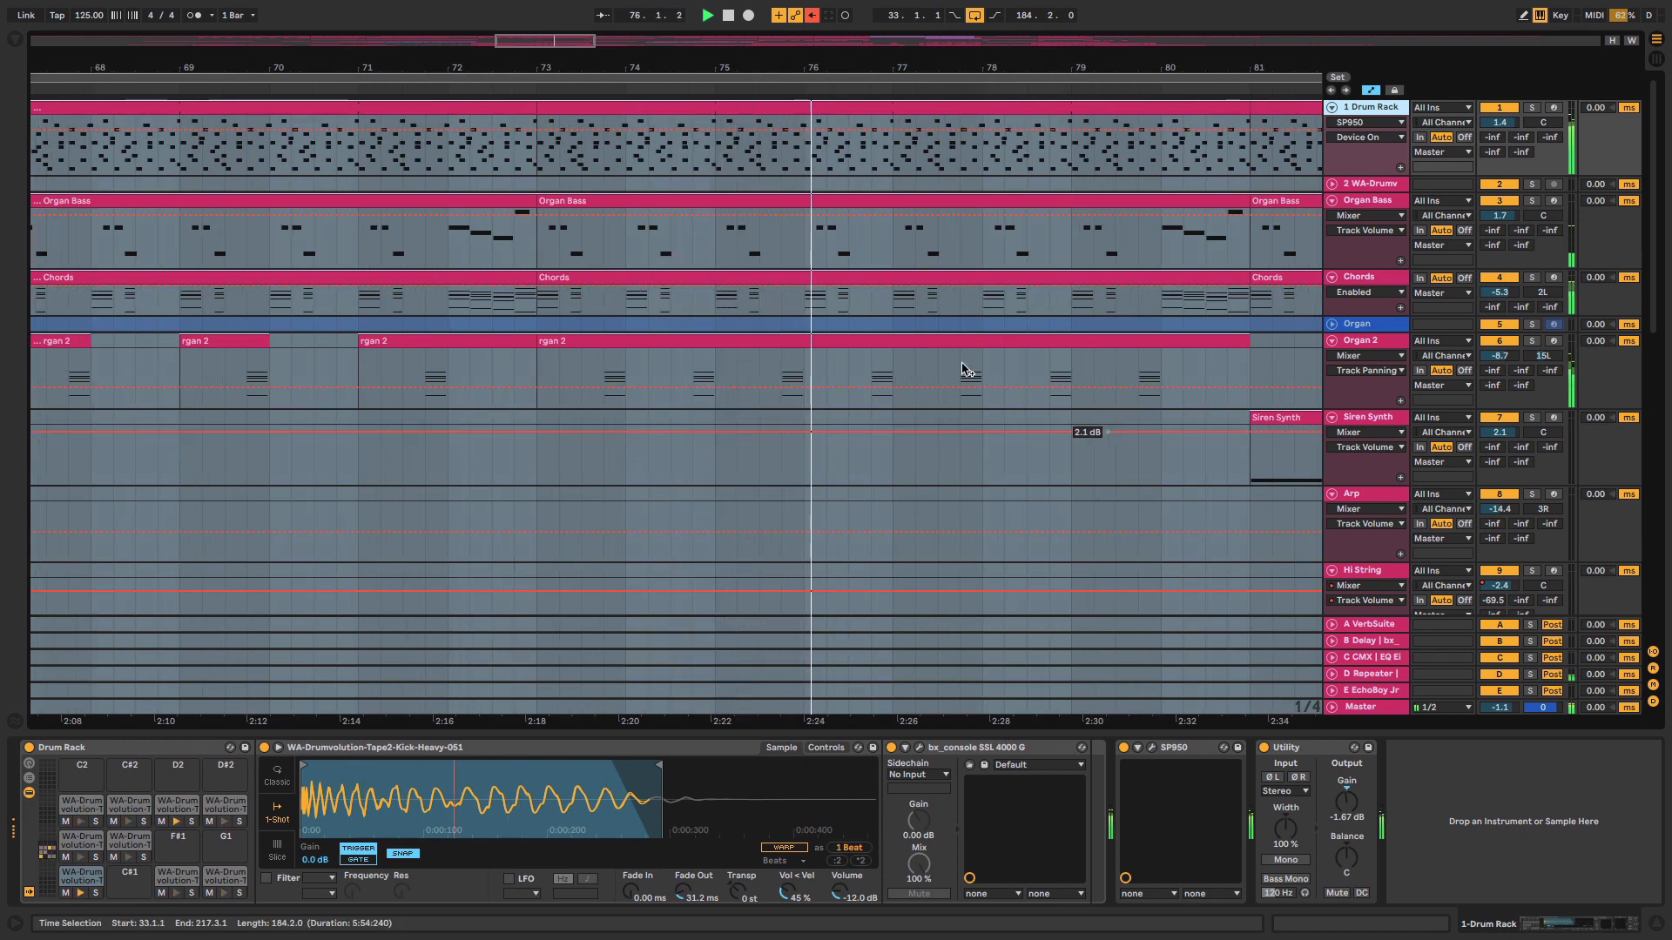
pyautogui.moveTo(520, 69)
pyautogui.mouseDown()
pyautogui.moveTo(520, 9)
pyautogui.moveTo(521, 66)
pyautogui.mouseUp()
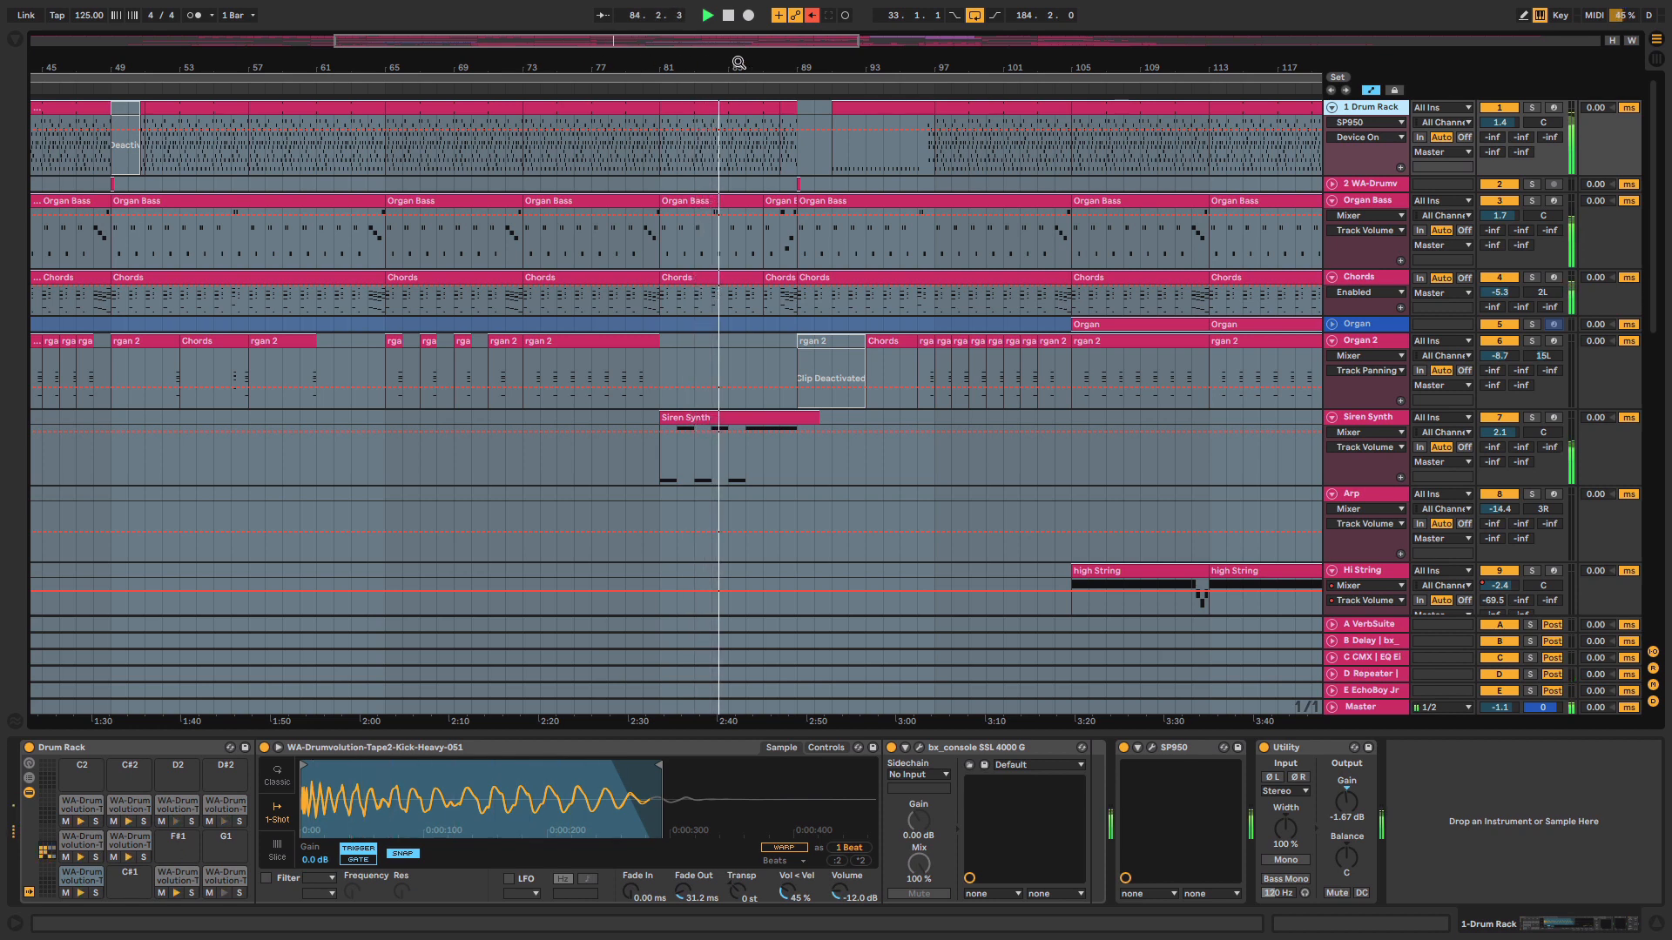
pyautogui.moveTo(736, 67); pyautogui.dragTo(736, 36)
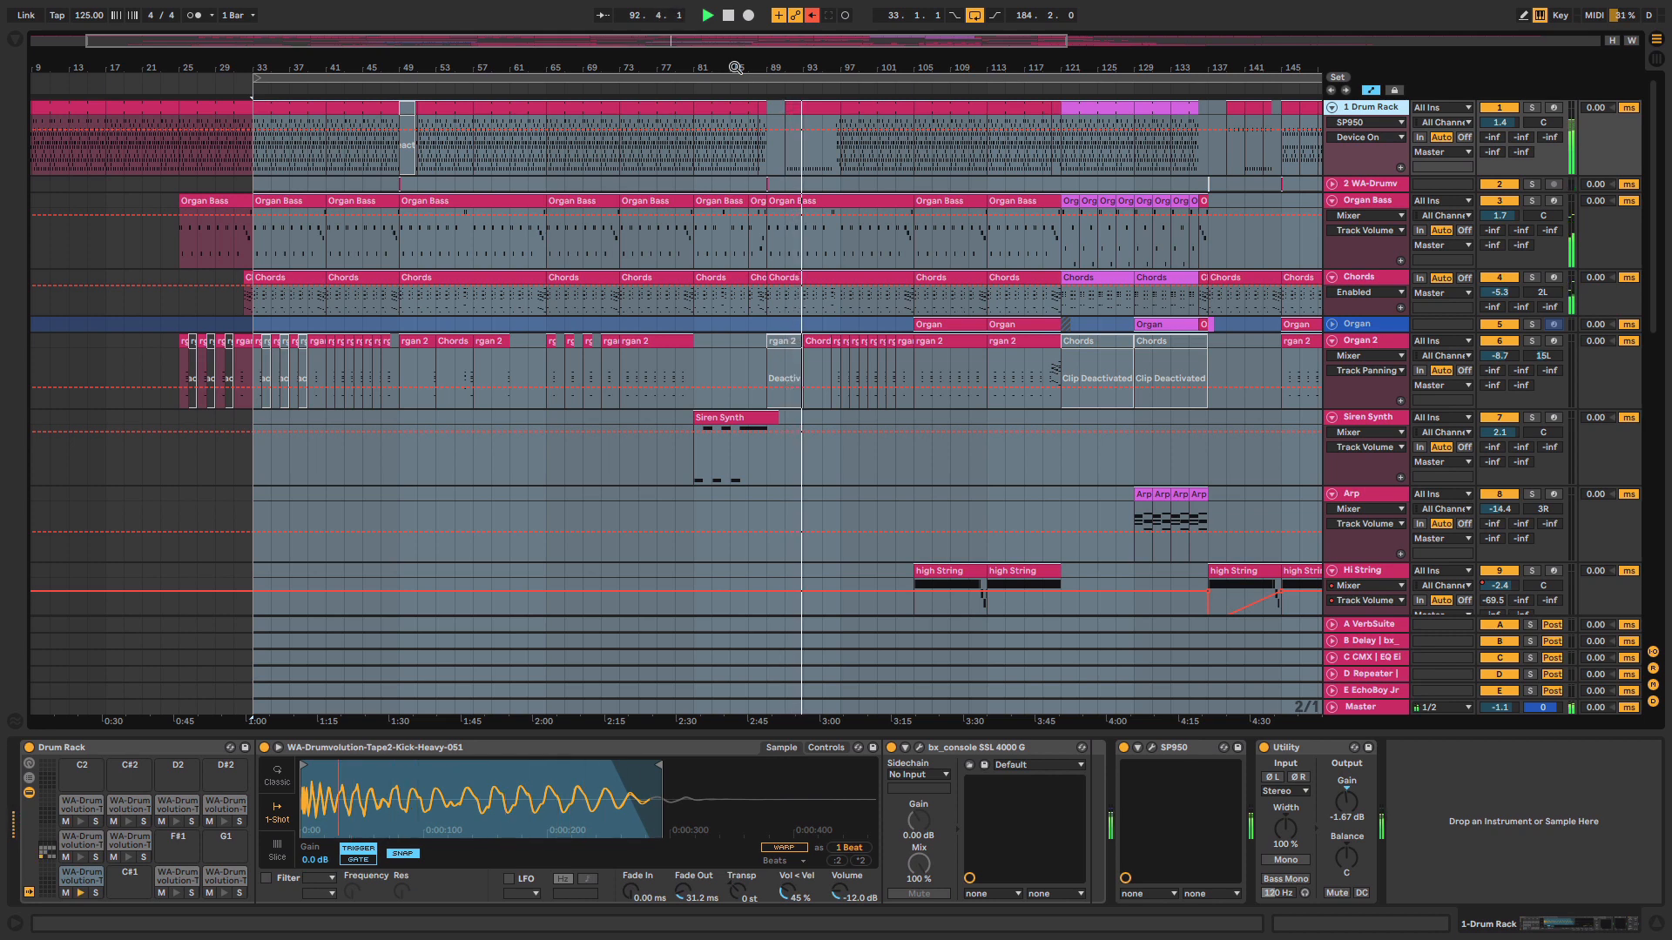
pyautogui.moveTo(842, 66); pyautogui.dragTo(840, 73)
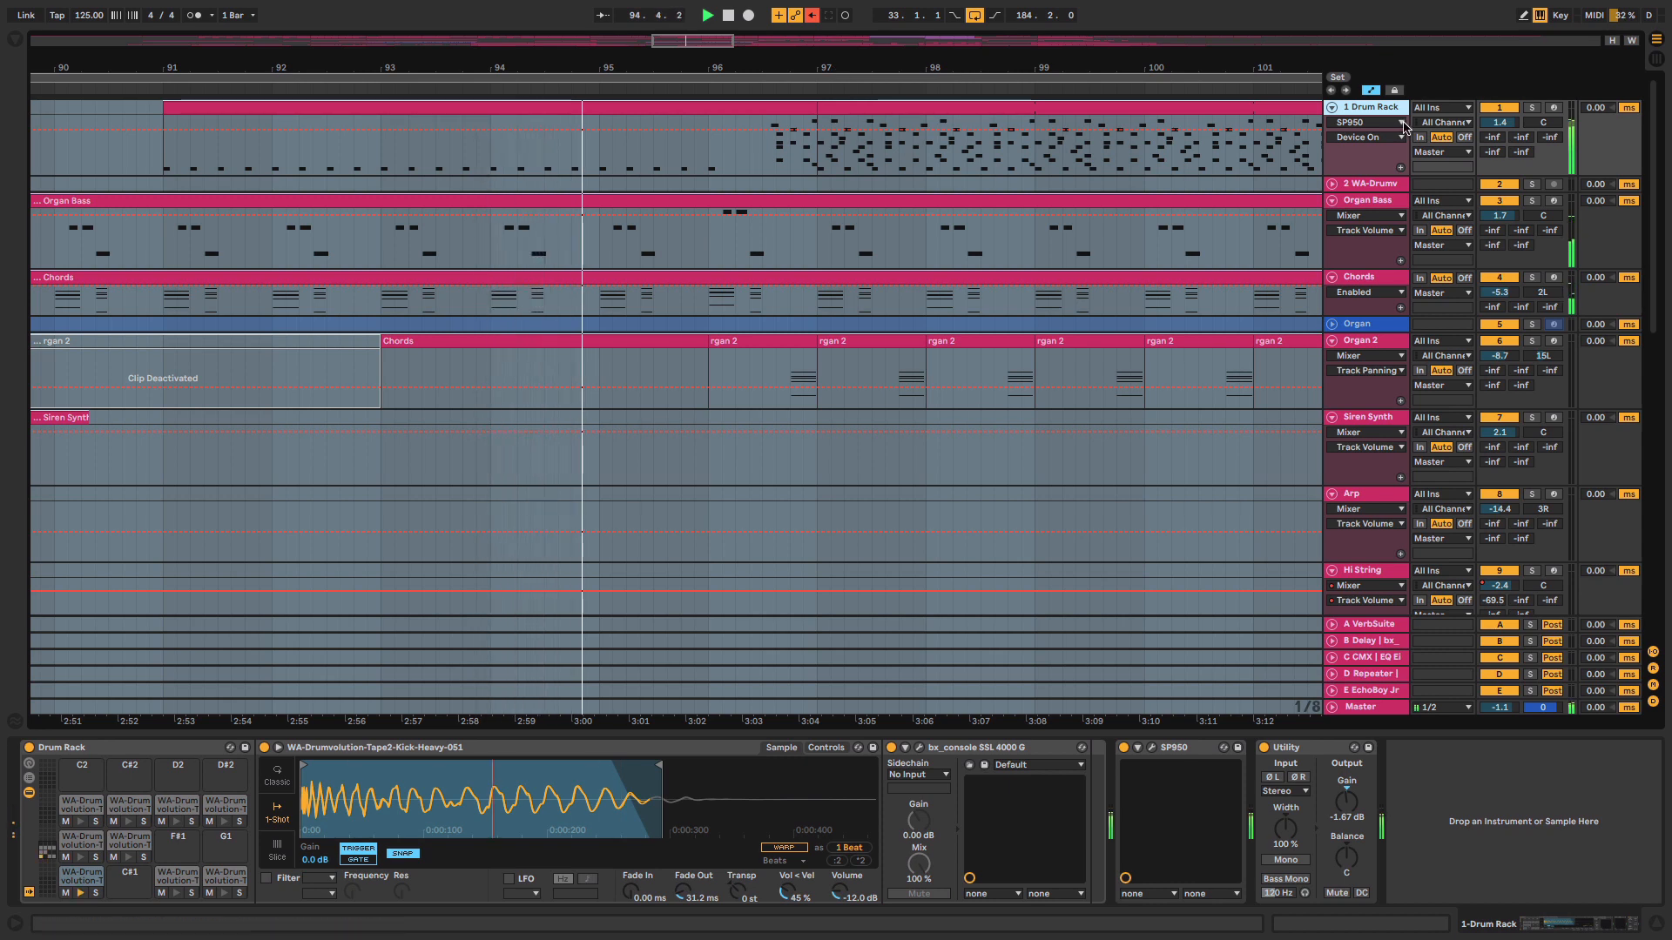
pyautogui.moveTo(746, 69); pyautogui.dragTo(627, 68)
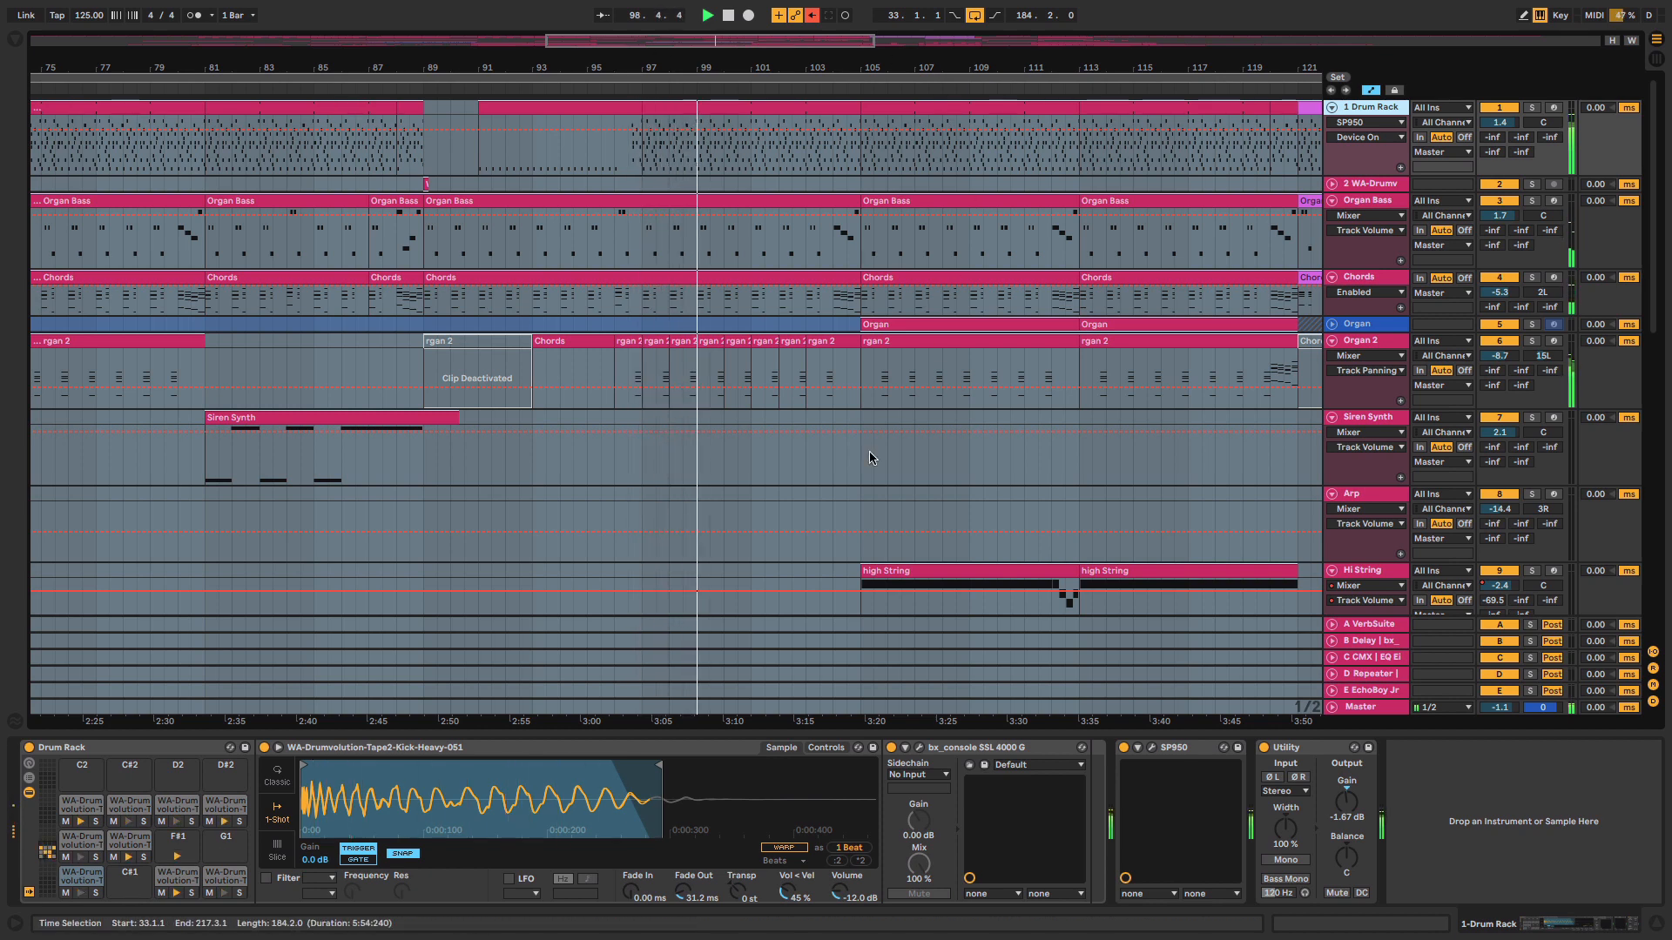
# - Examine the Arp, Hi String, pad, Brass, String Stab and pluck clips from about bar 97 to the end of the song
pyautogui.hotkey('ctrl', 'a')
pyautogui.scroll(-2, 870, 453)
pyautogui.scroll(-4, 869, 453)
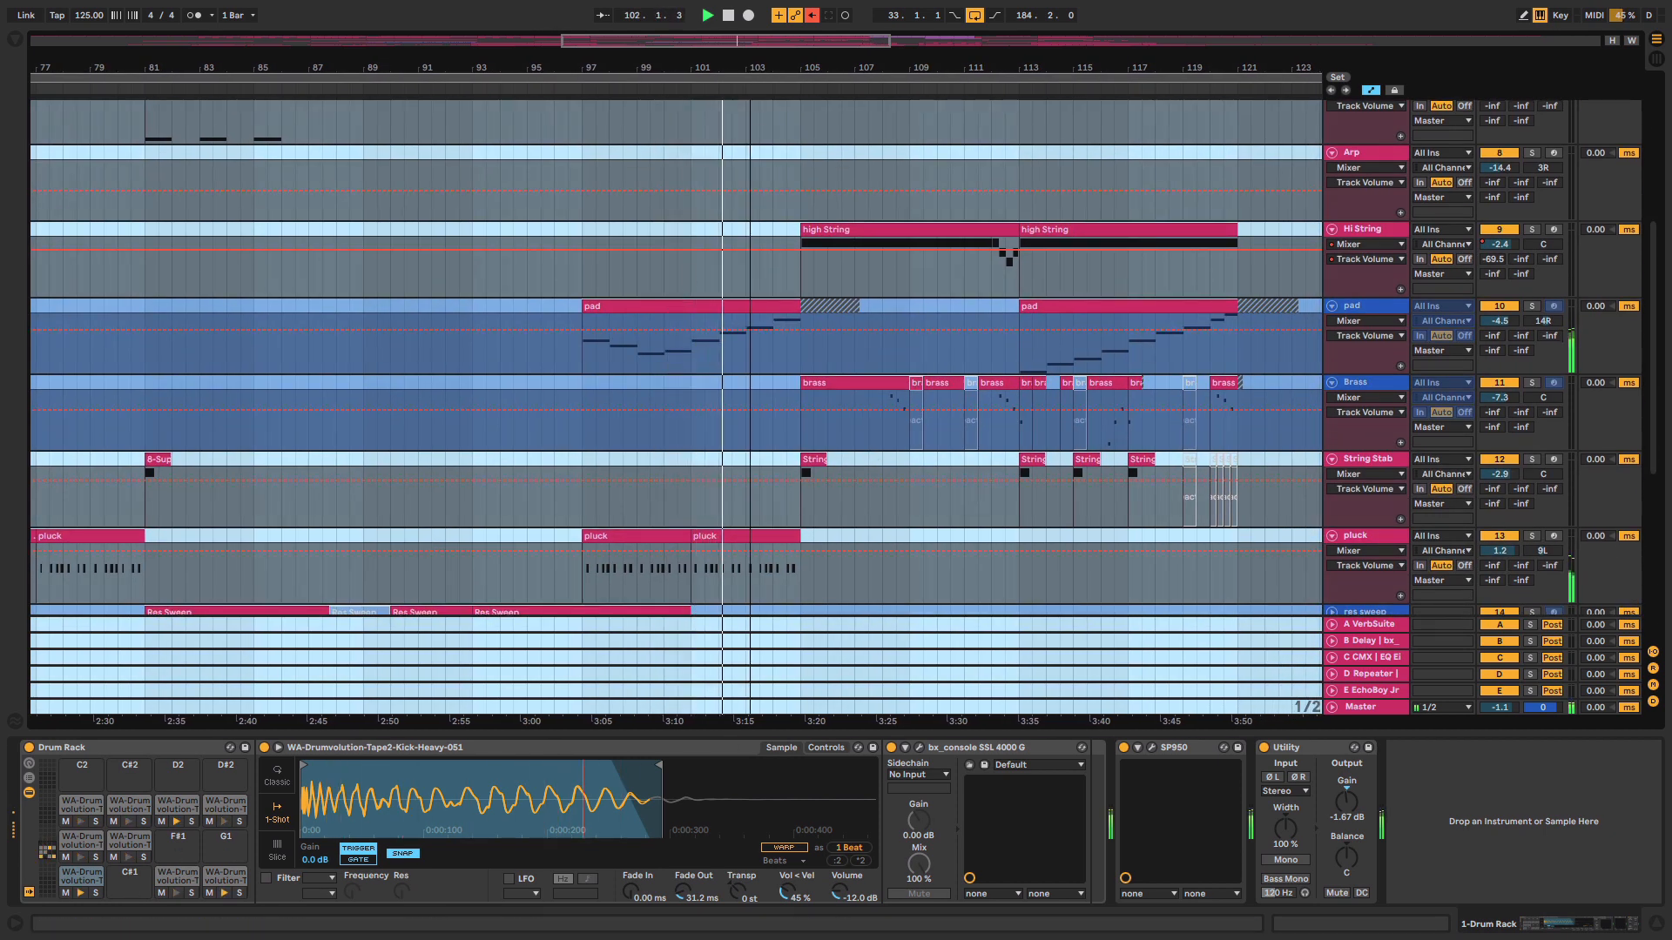
pyautogui.moveTo(753, 70); pyautogui.dragTo(742, 69)
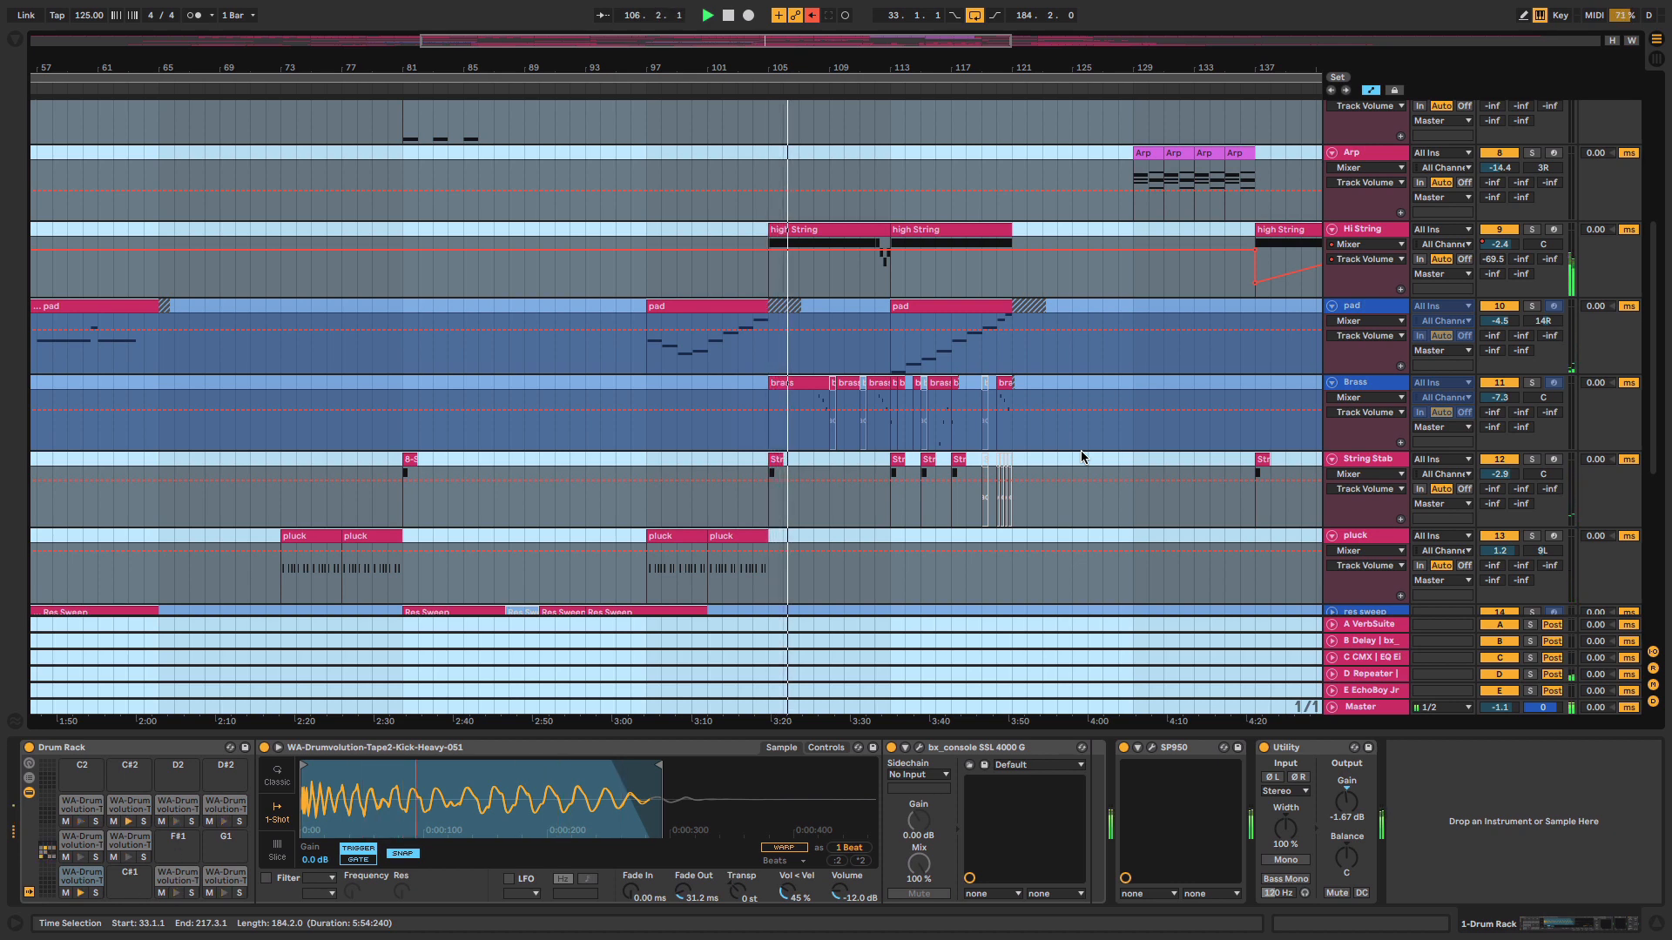
pyautogui.press('z')
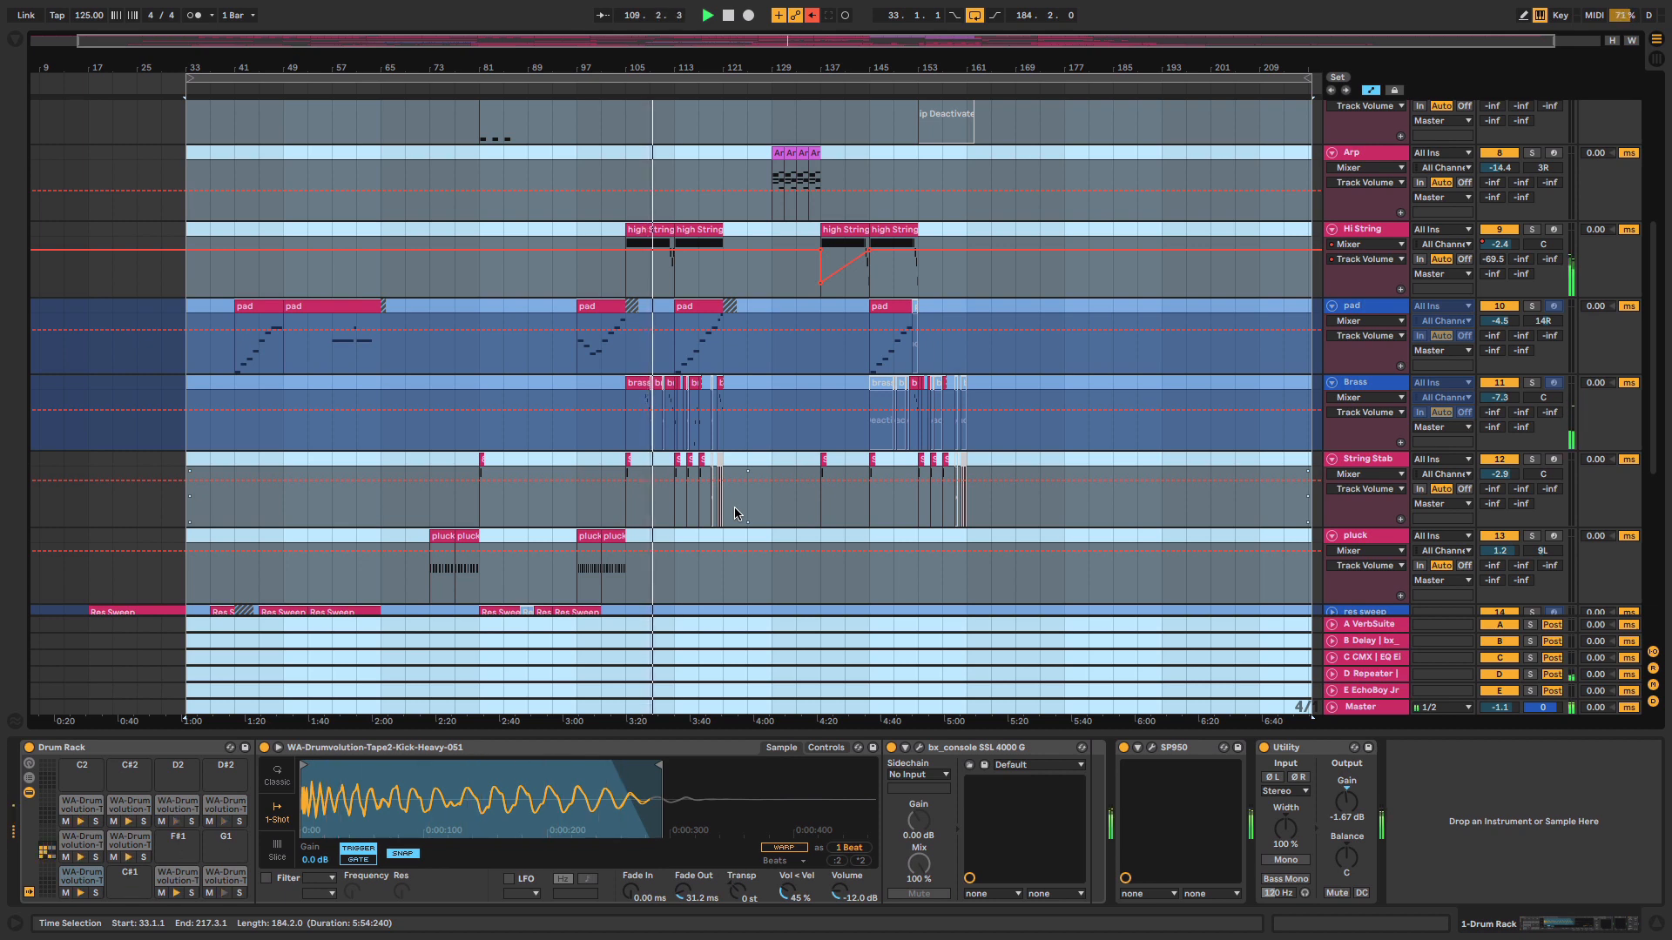
pyautogui.press('x')
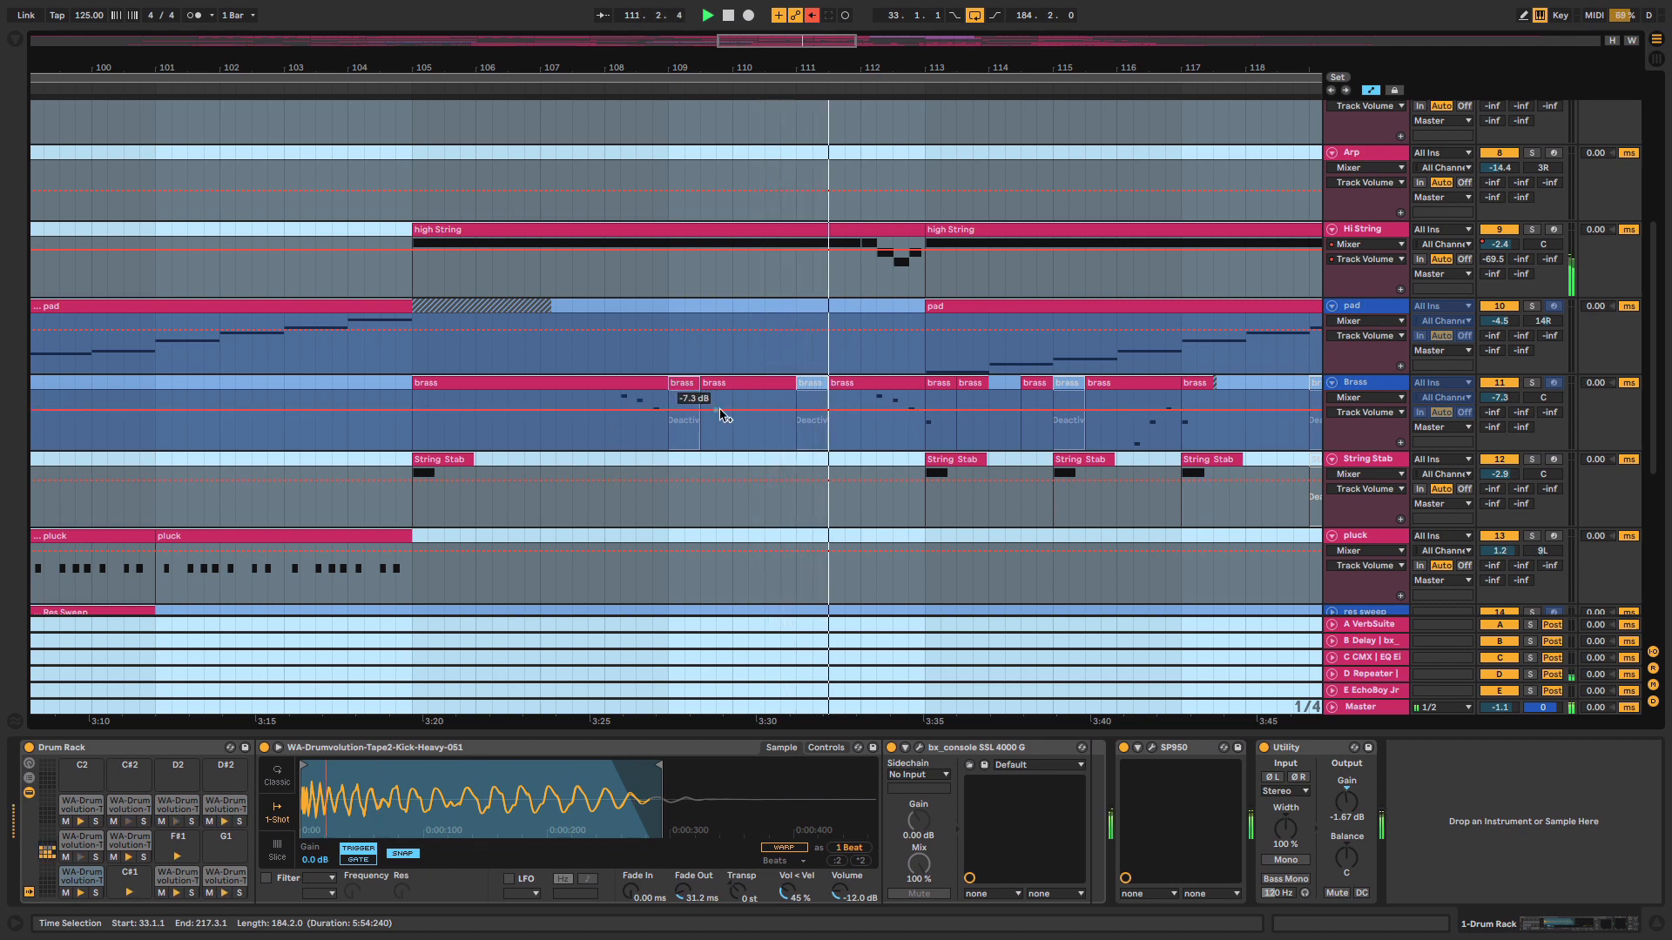
pyautogui.hscroll(3, 721, 416)
pyautogui.scroll(1, 720, 417)
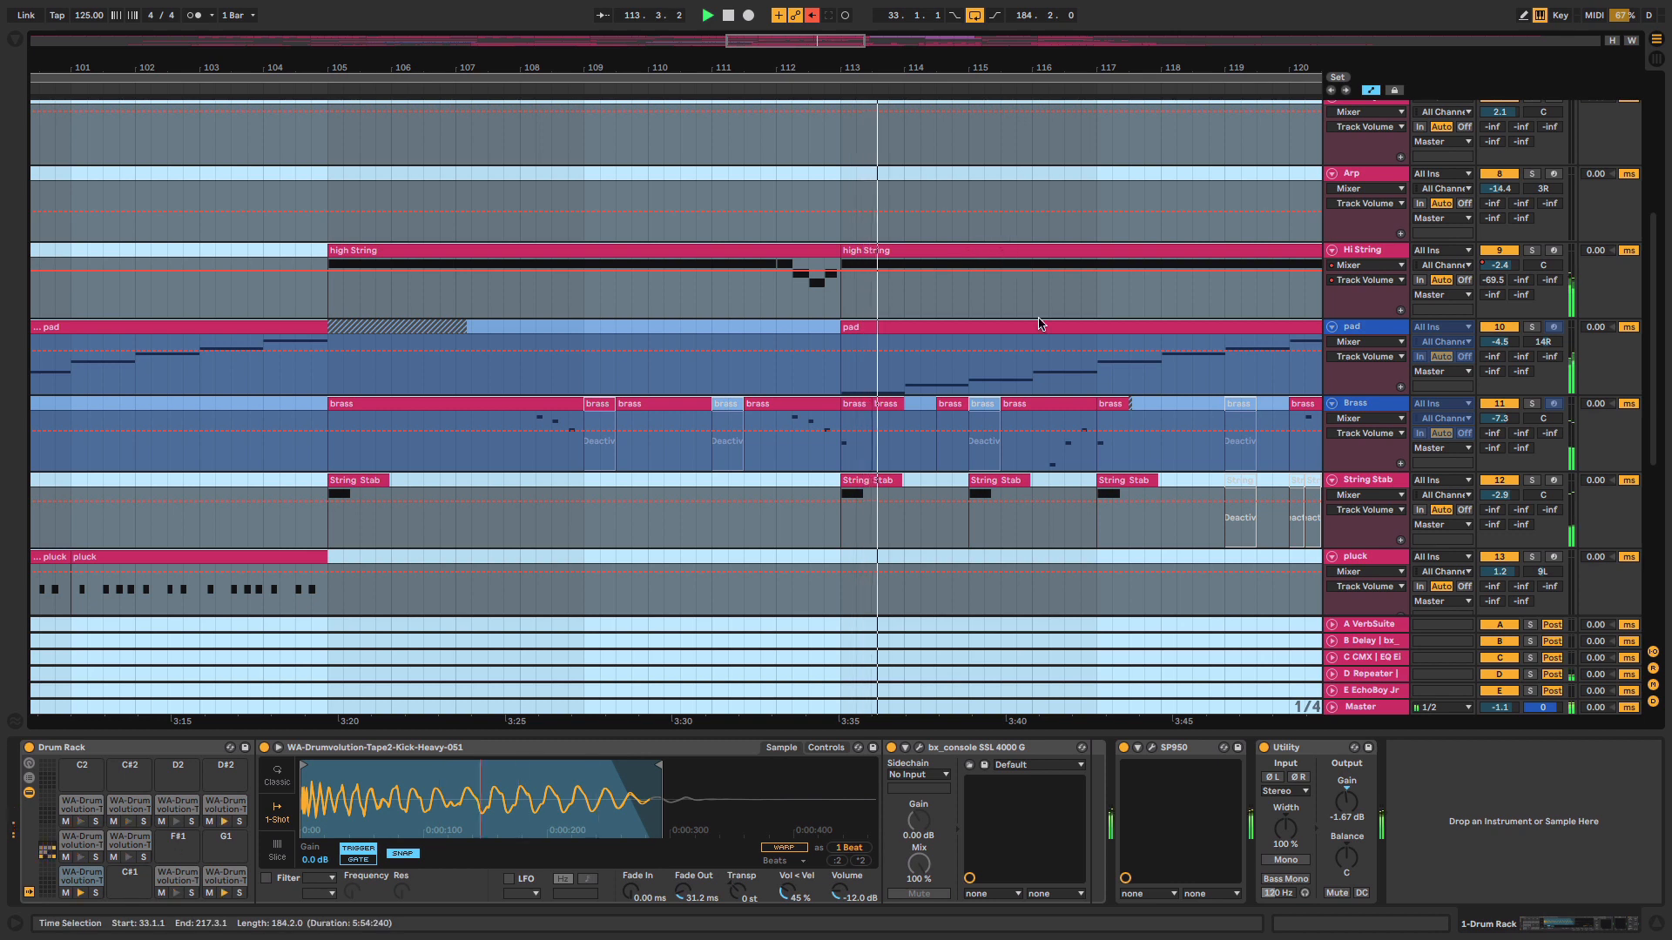
pyautogui.hscroll(5, 1038, 324)
pyautogui.scroll(1, 1018, 349)
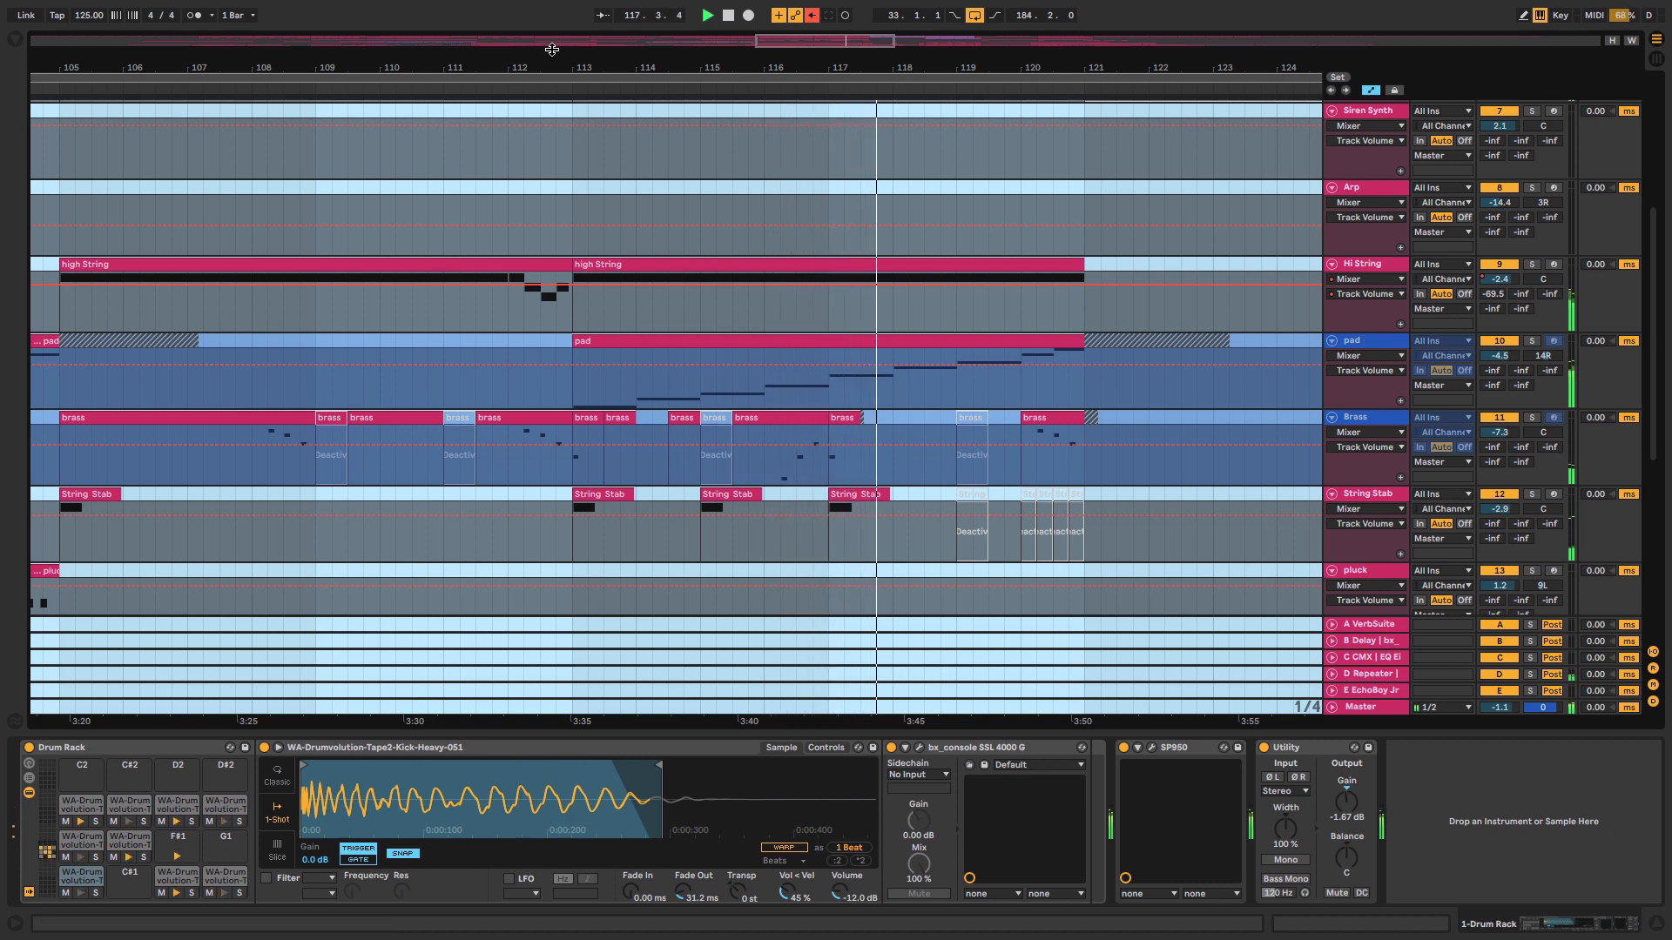
pyautogui.moveTo(558, 62); pyautogui.dragTo(492, 61)
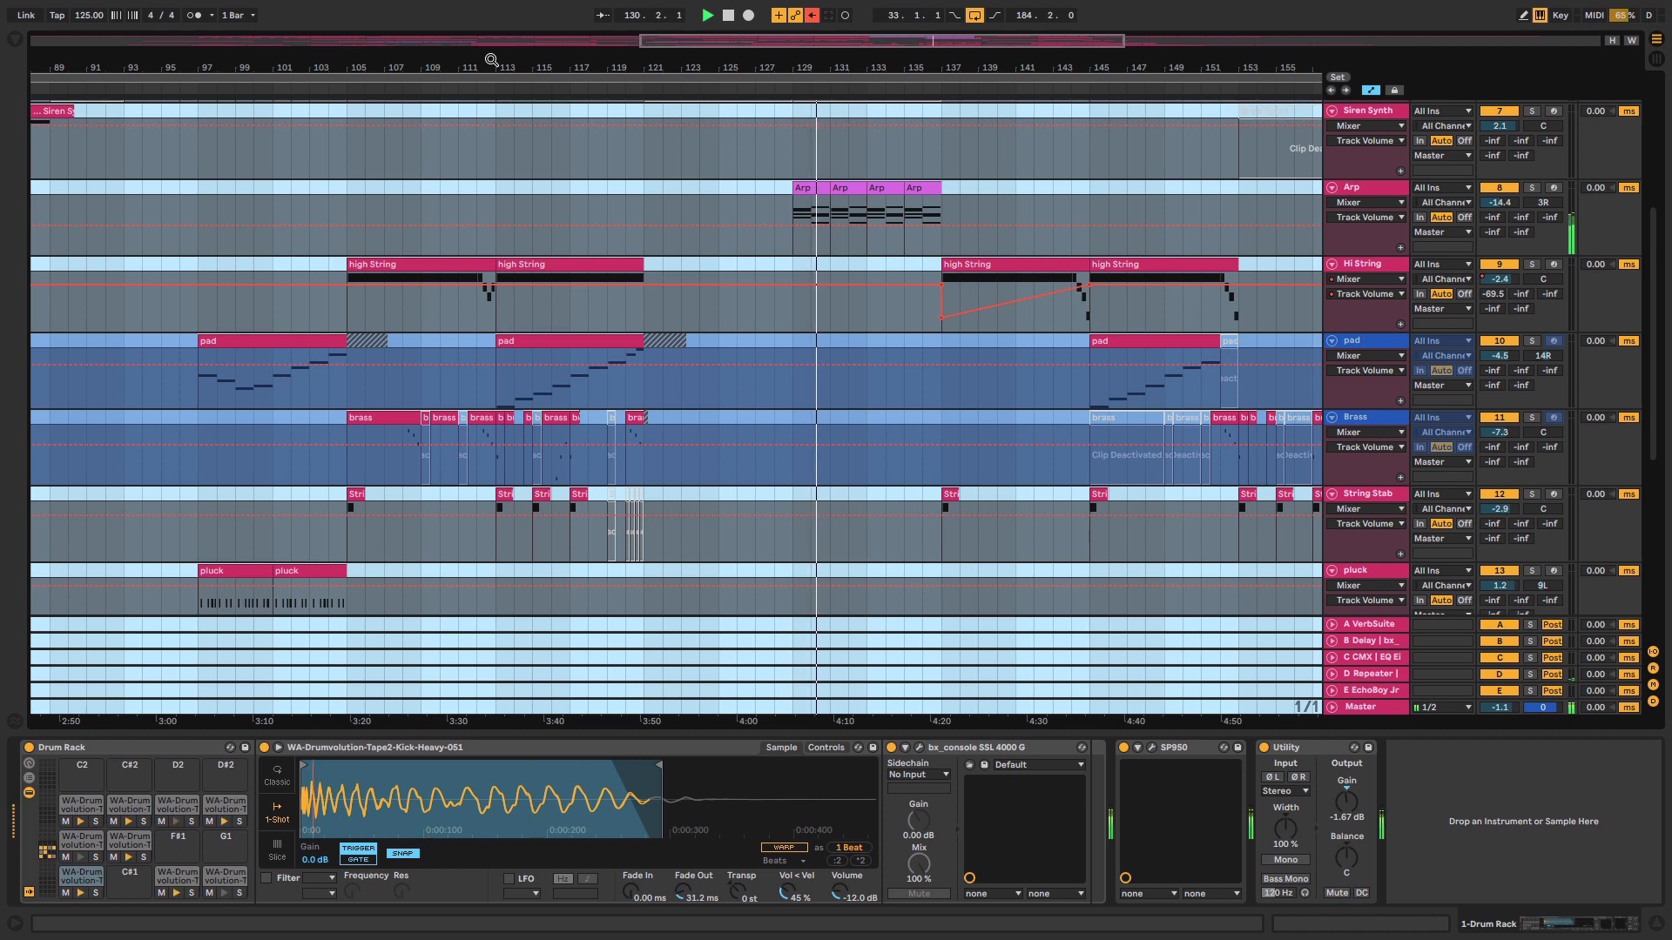
pyautogui.moveTo(810, 62); pyautogui.dragTo(694, 61)
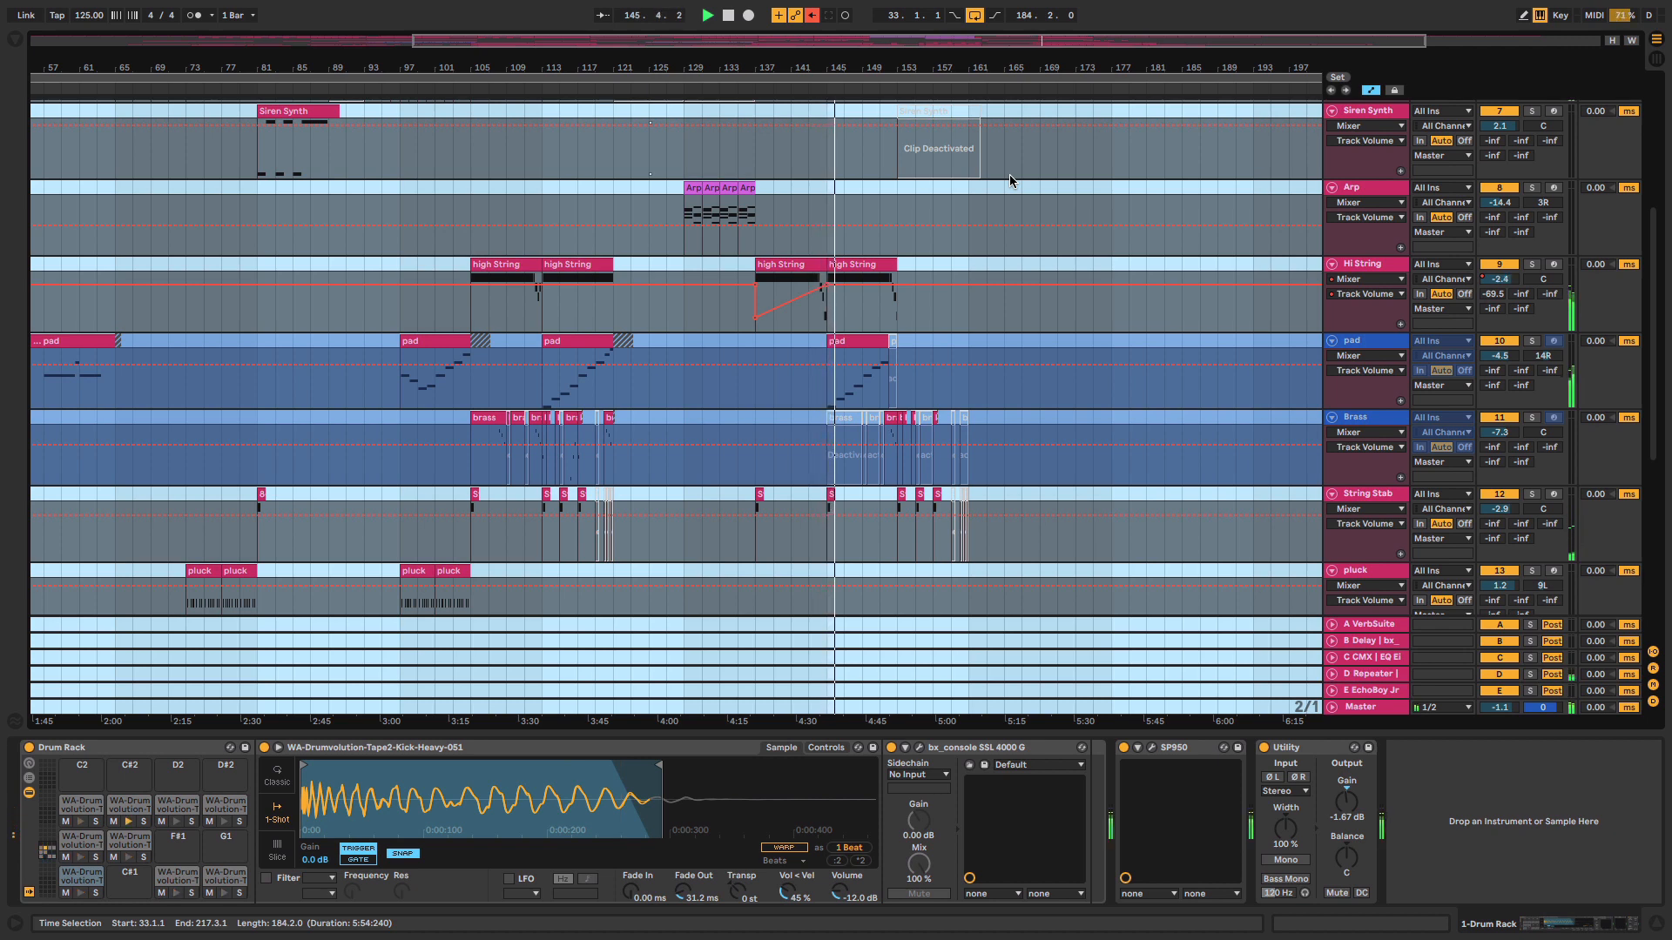
# - Examine the drum, bass, chord and organ clips around bars 139 to 161, ending on the full arrangement overview
pyautogui.scroll(3, 1010, 180)
pyautogui.scroll(1, 1010, 181)
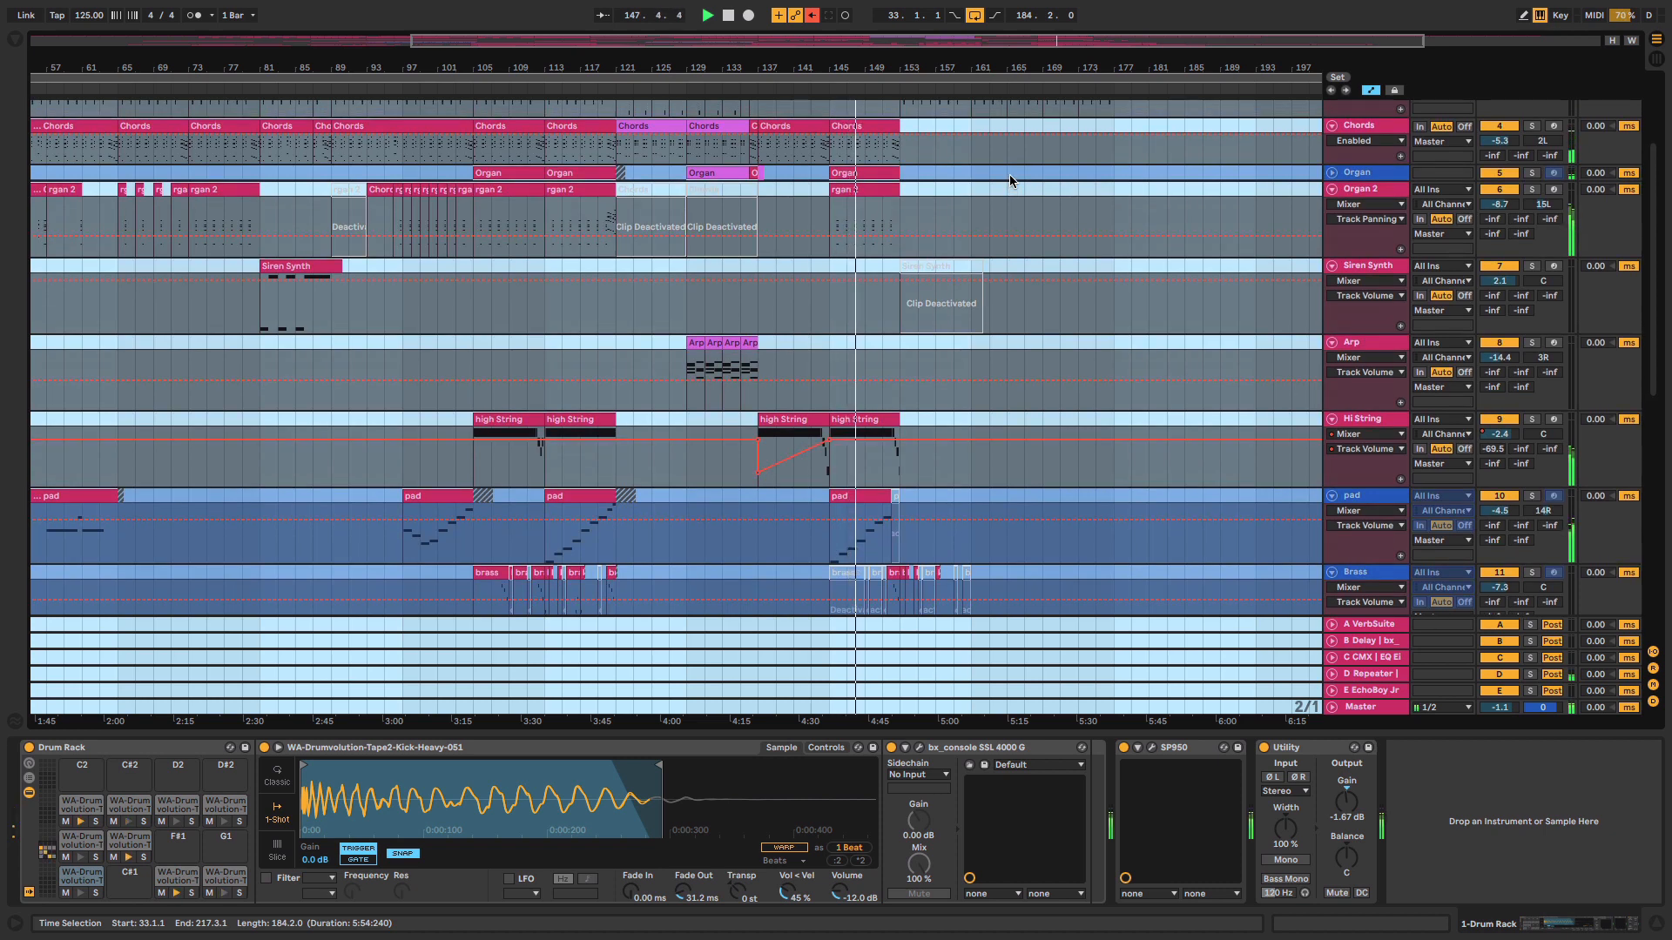
pyautogui.scroll(3, 1010, 181)
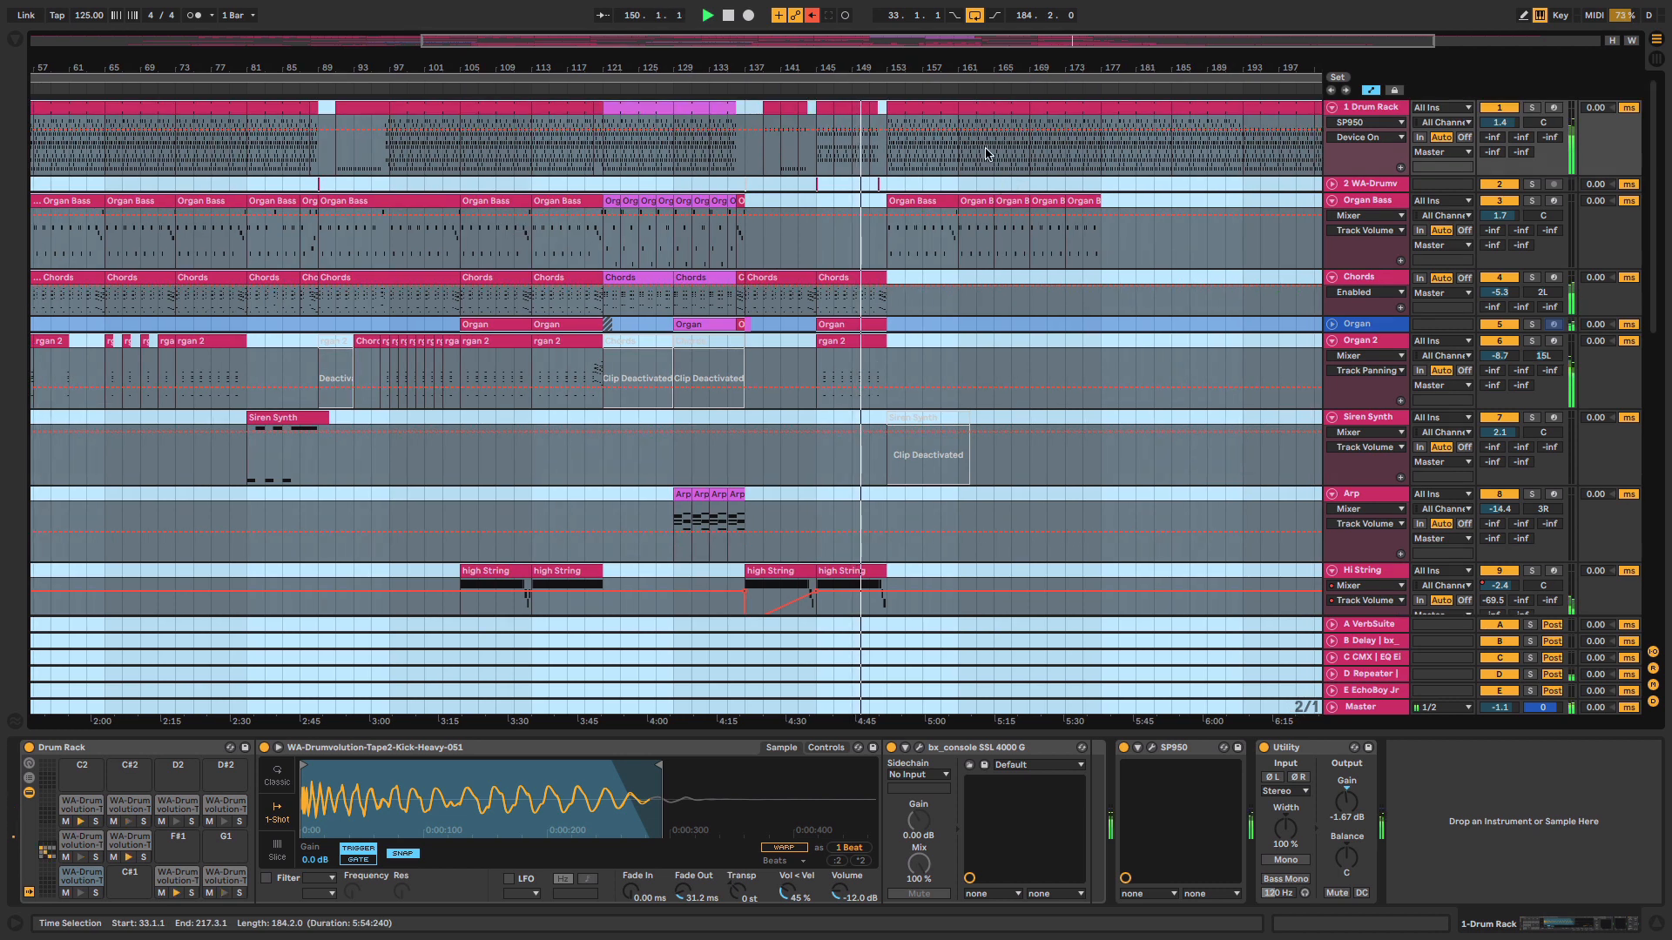
pyautogui.moveTo(893, 65); pyautogui.dragTo(867, 166)
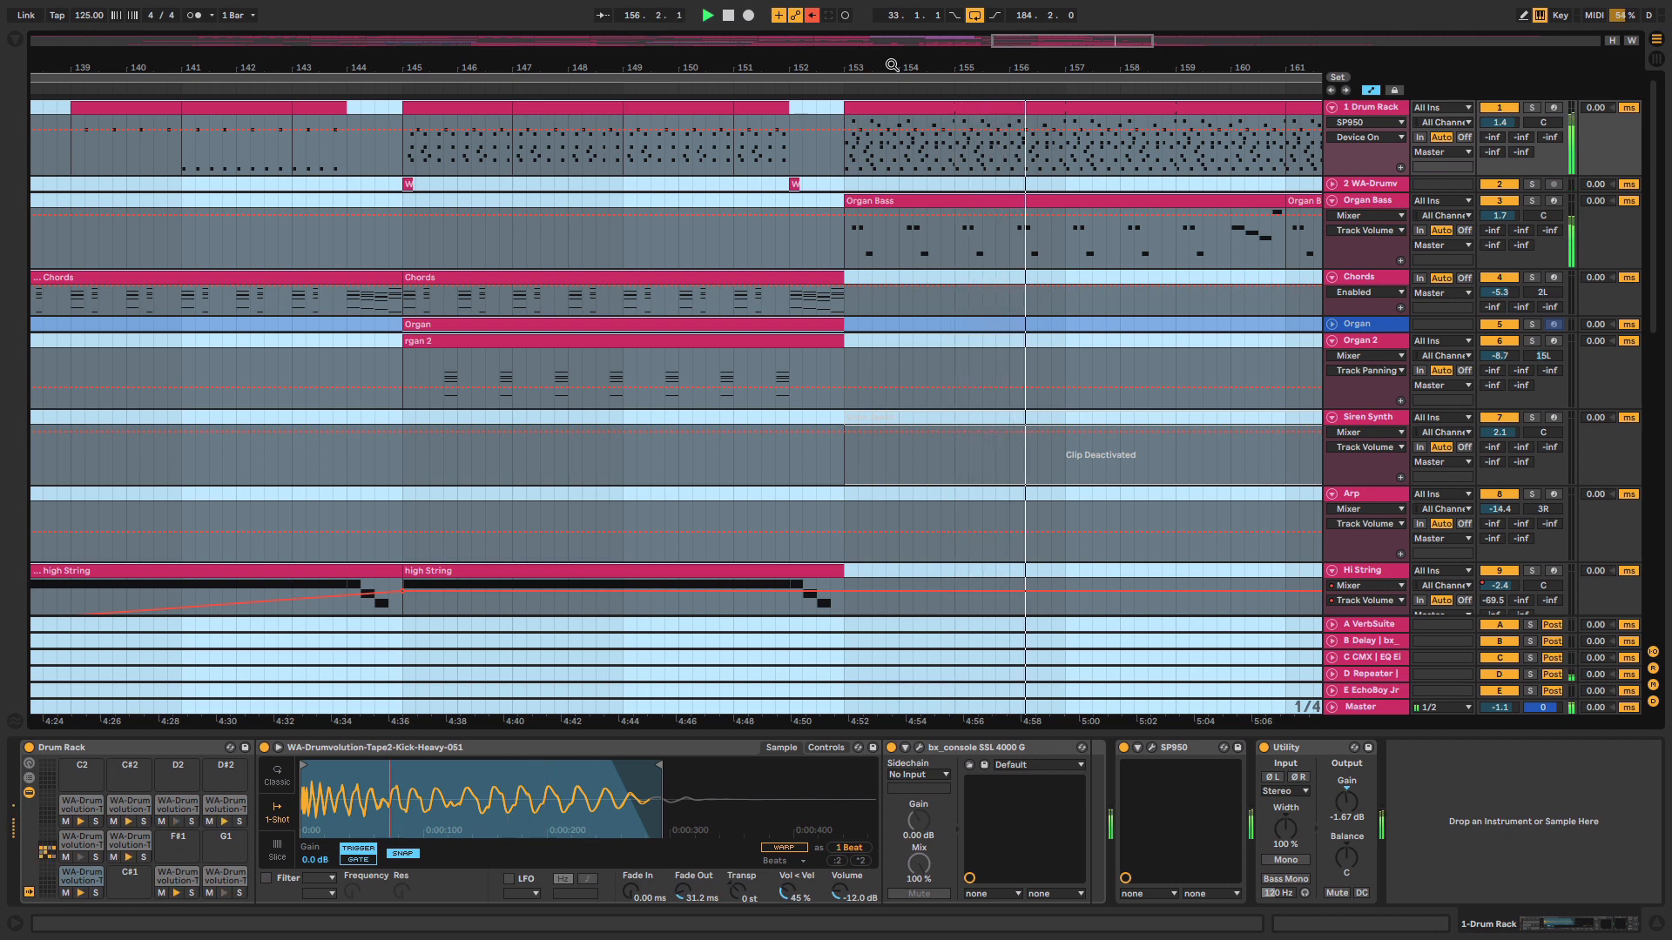
pyautogui.moveTo(844, 66); pyautogui.dragTo(844, 9)
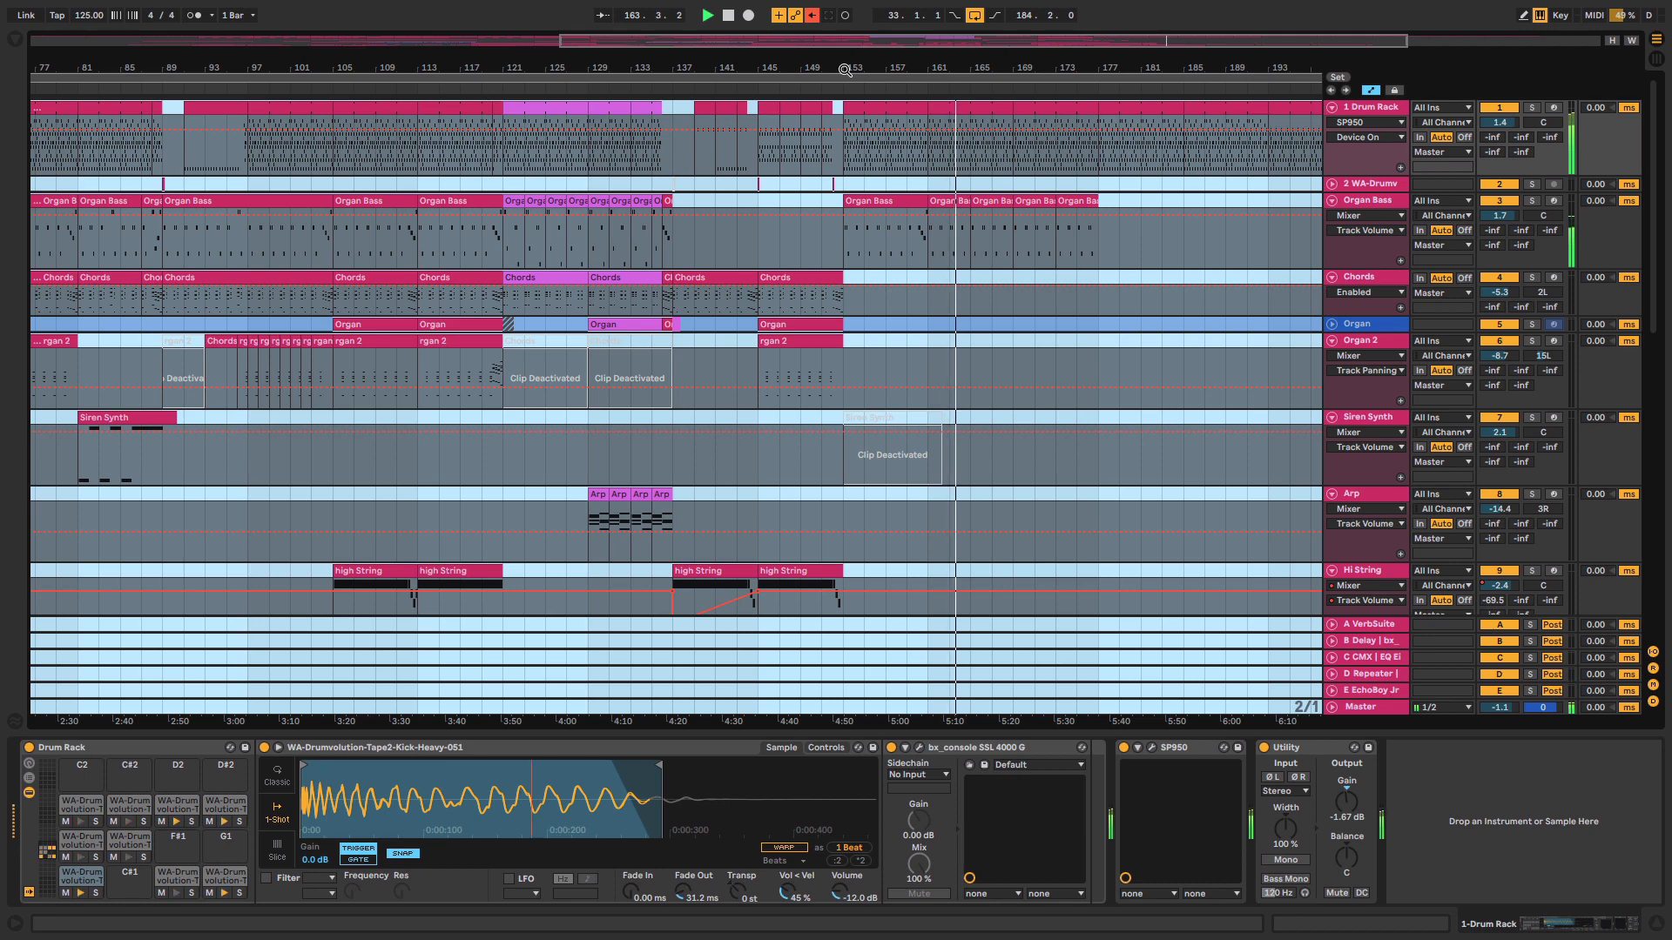
pyautogui.moveTo(814, 65); pyautogui.dragTo(888, 22)
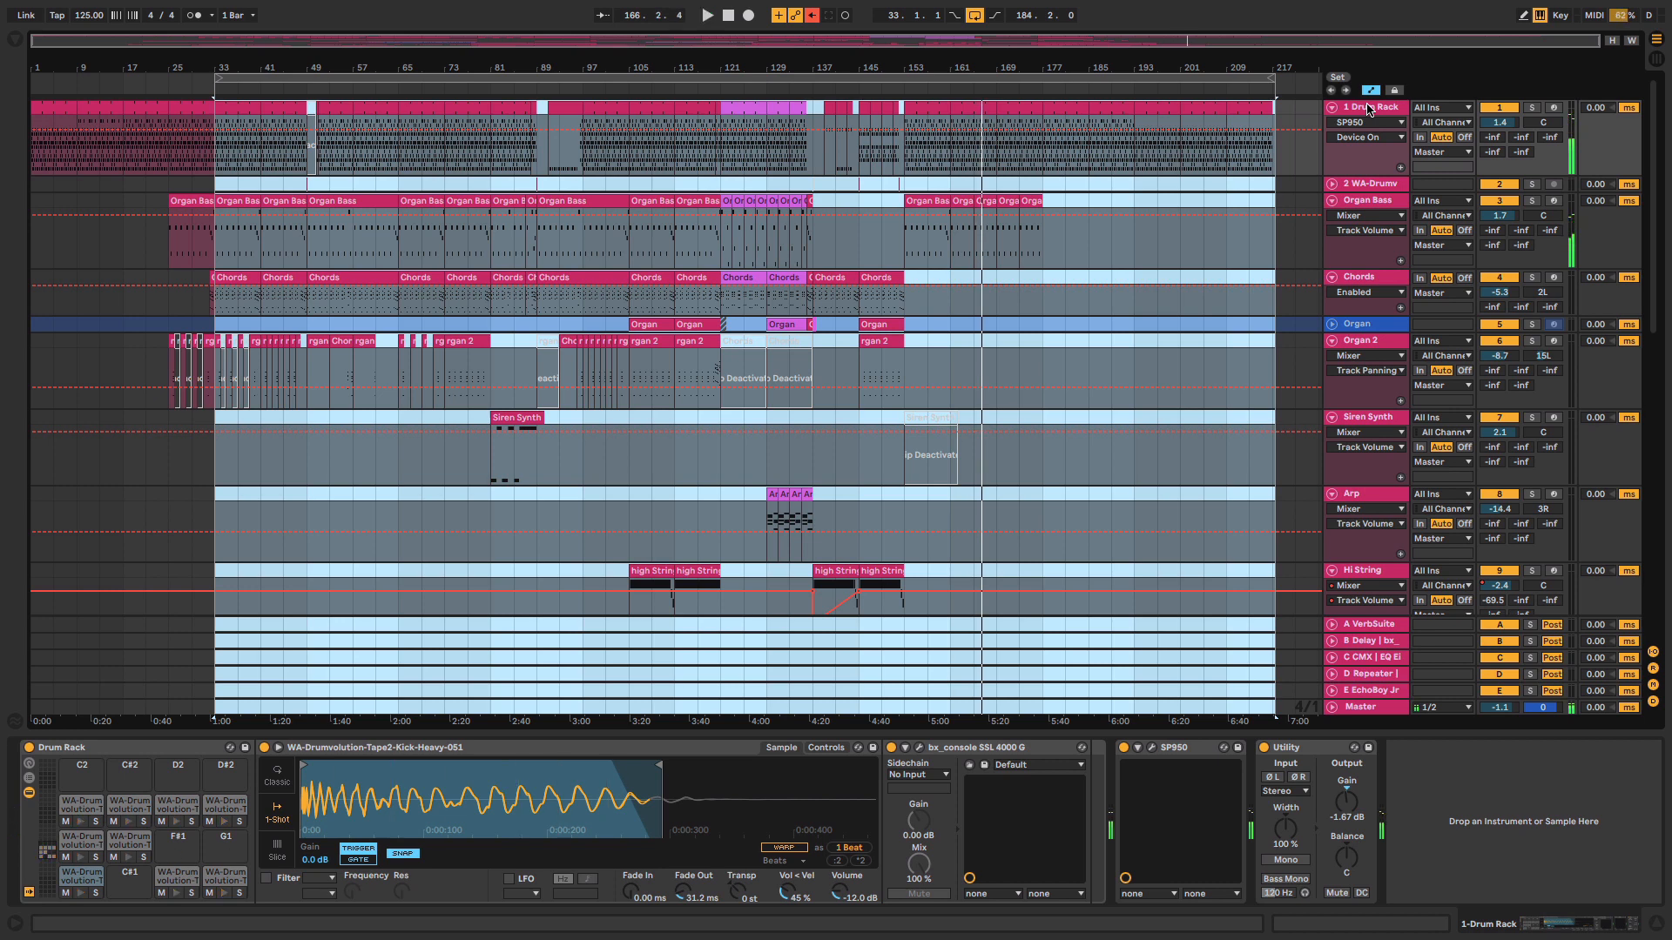
# - Solo the 1 Drum Rack track, play it, and inspect the settings of its SP950 plug-in
pyautogui.click(1369, 109)
pyautogui.click(1530, 108)
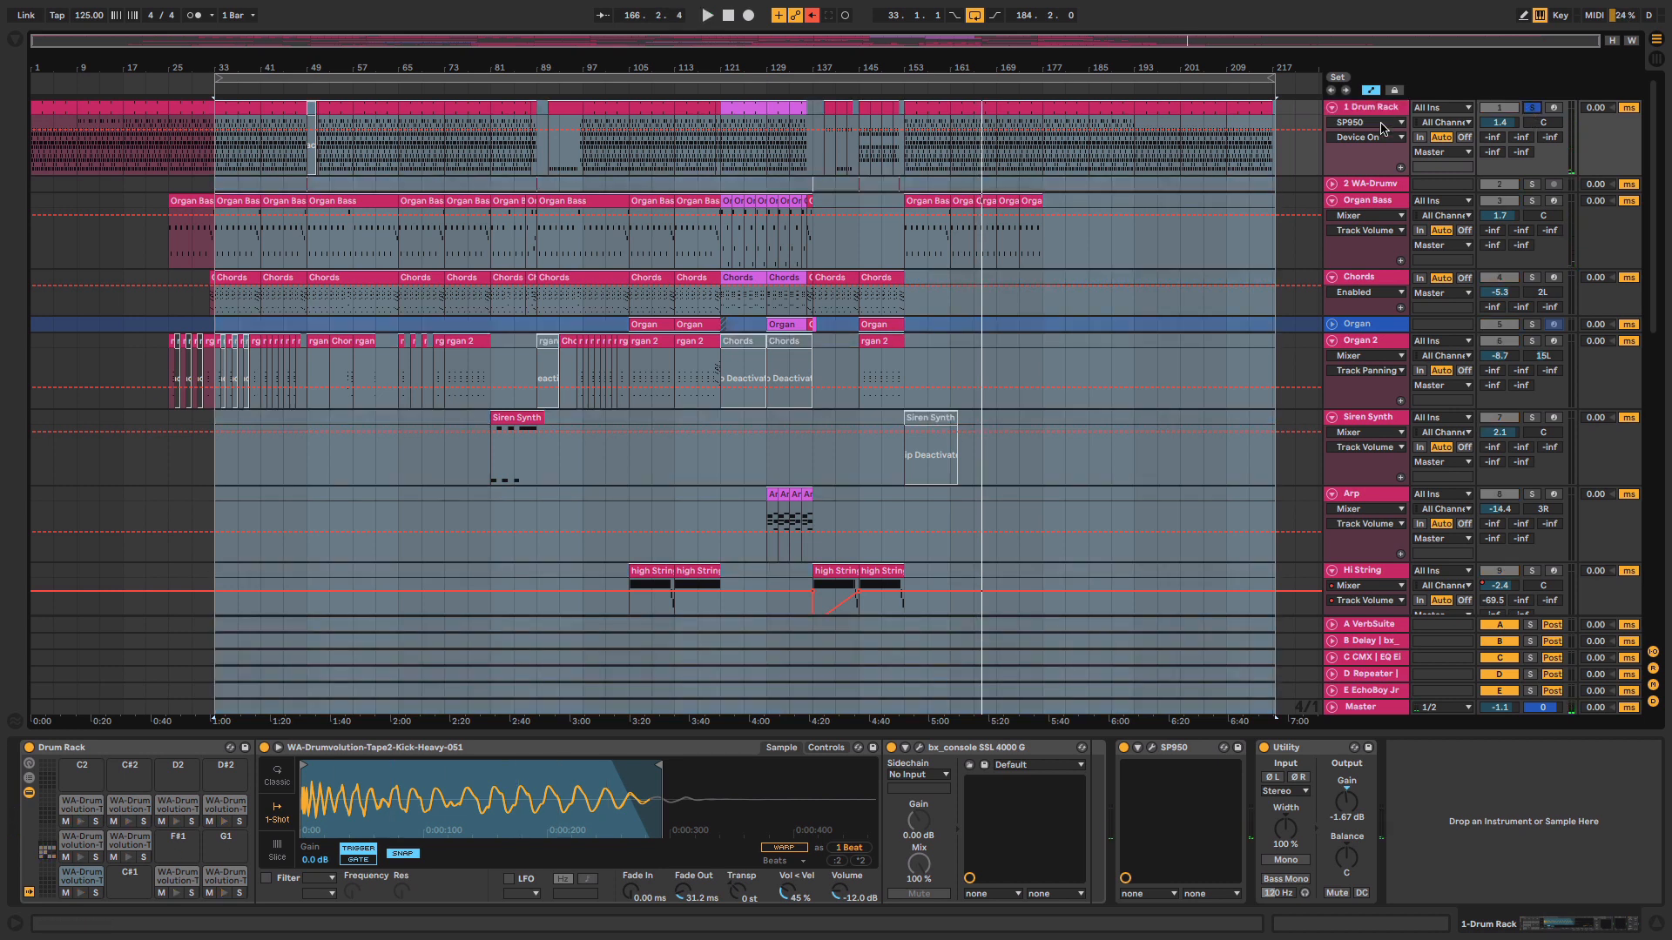
pyautogui.press('space')
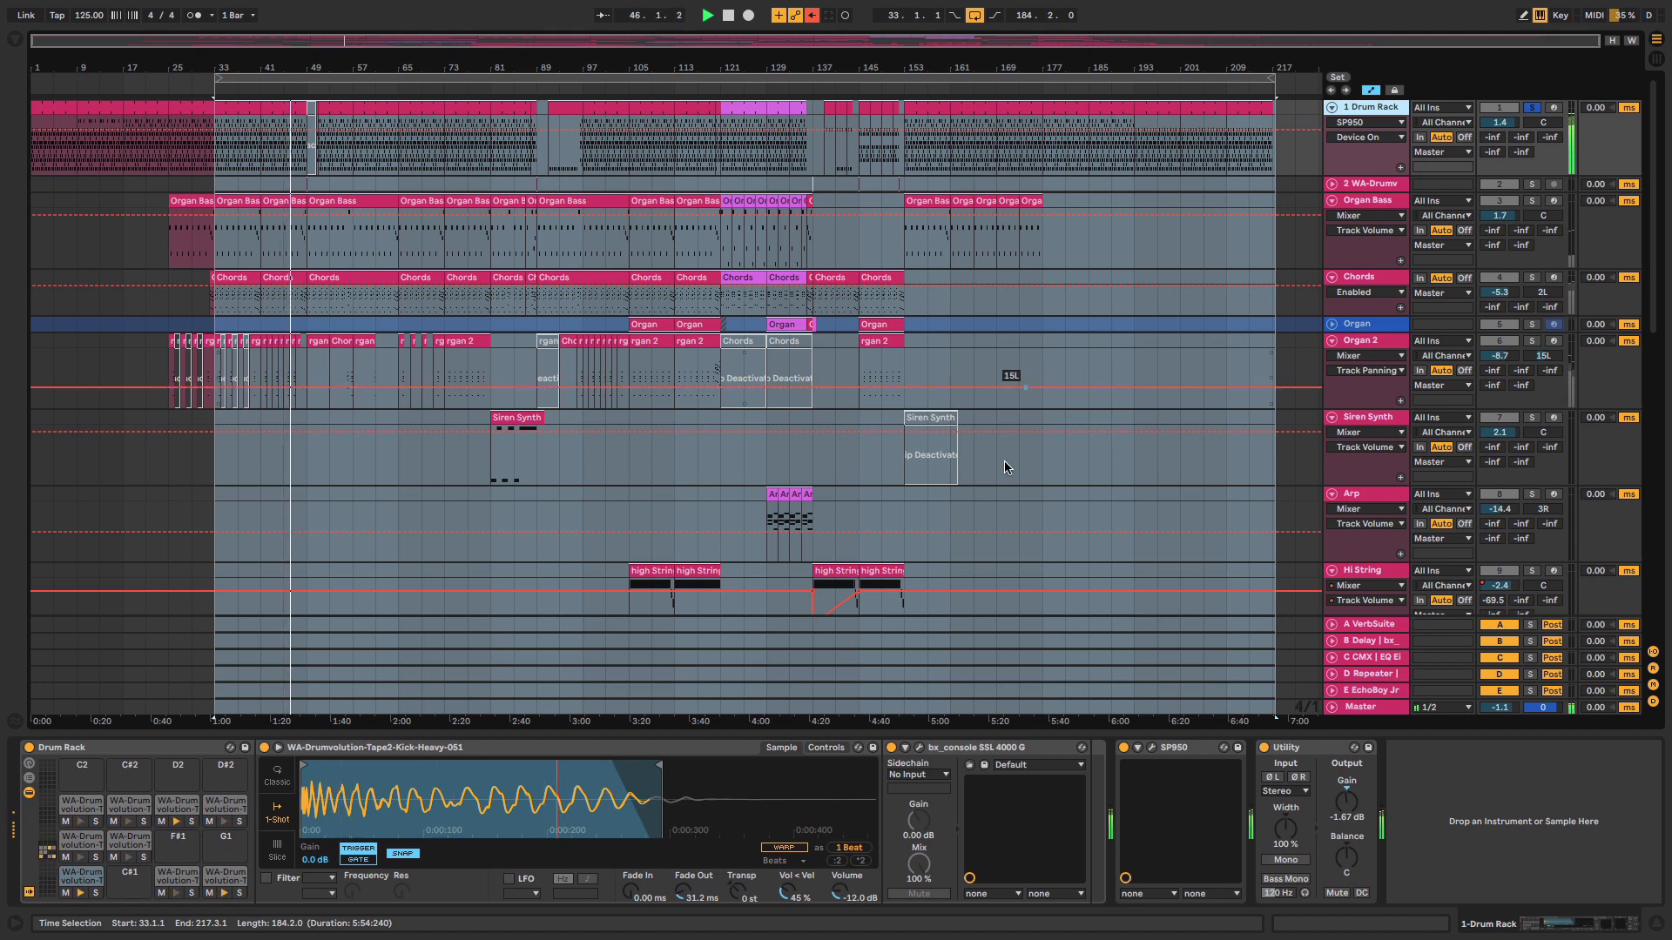
pyautogui.click(1152, 748)
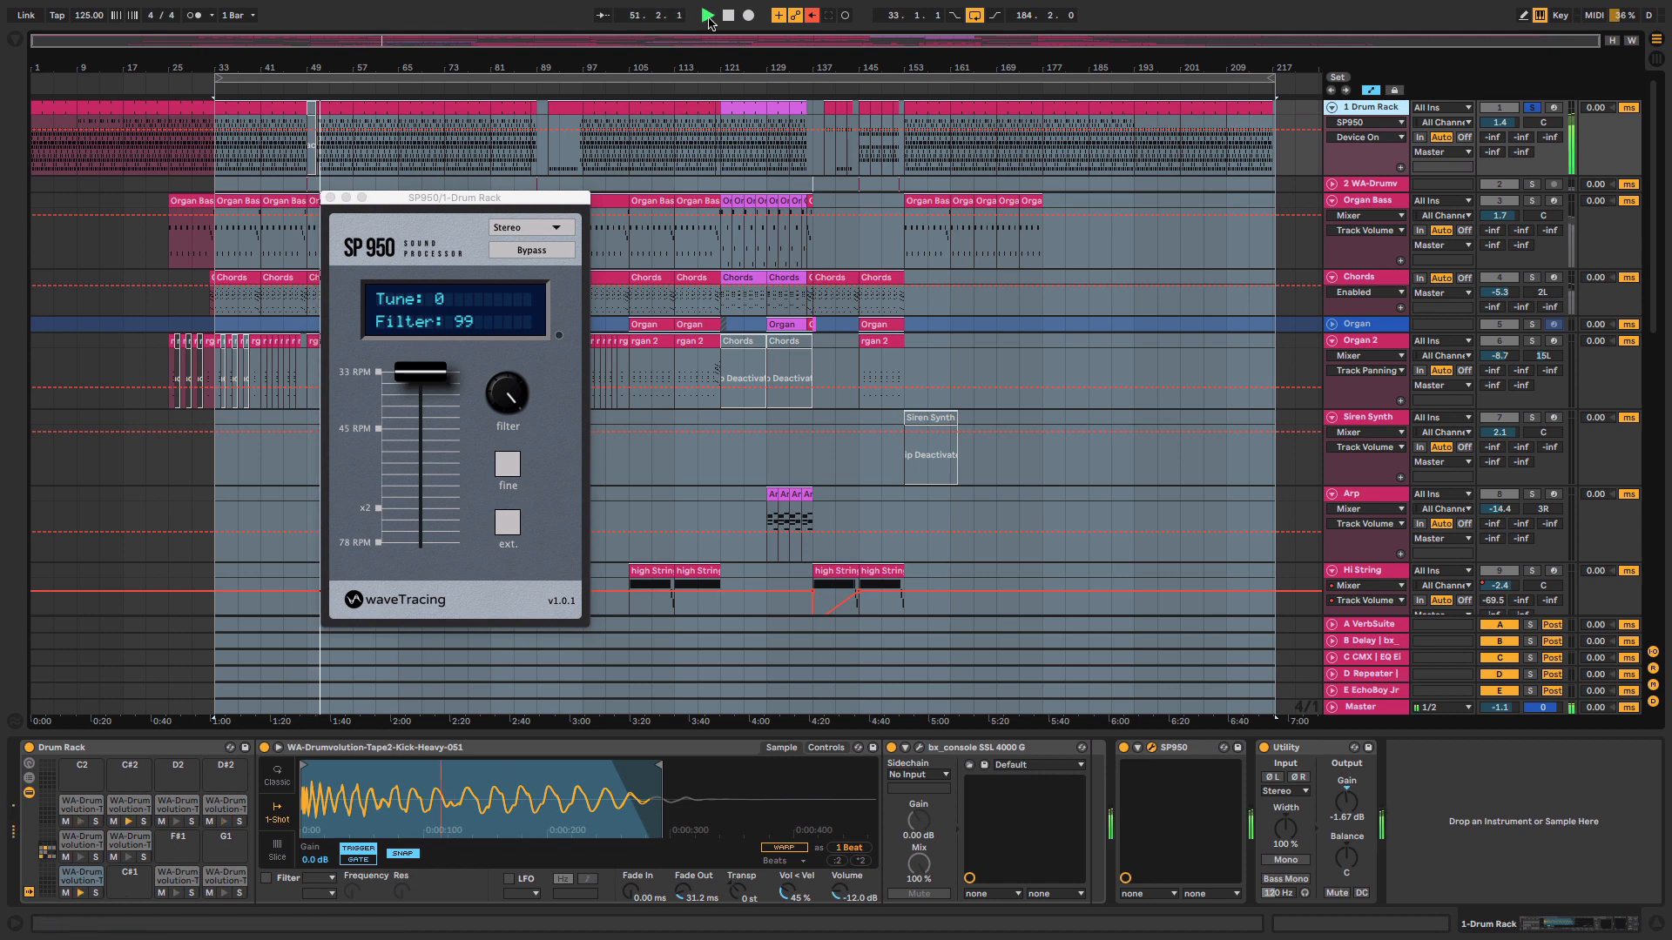
pyautogui.click(329, 199)
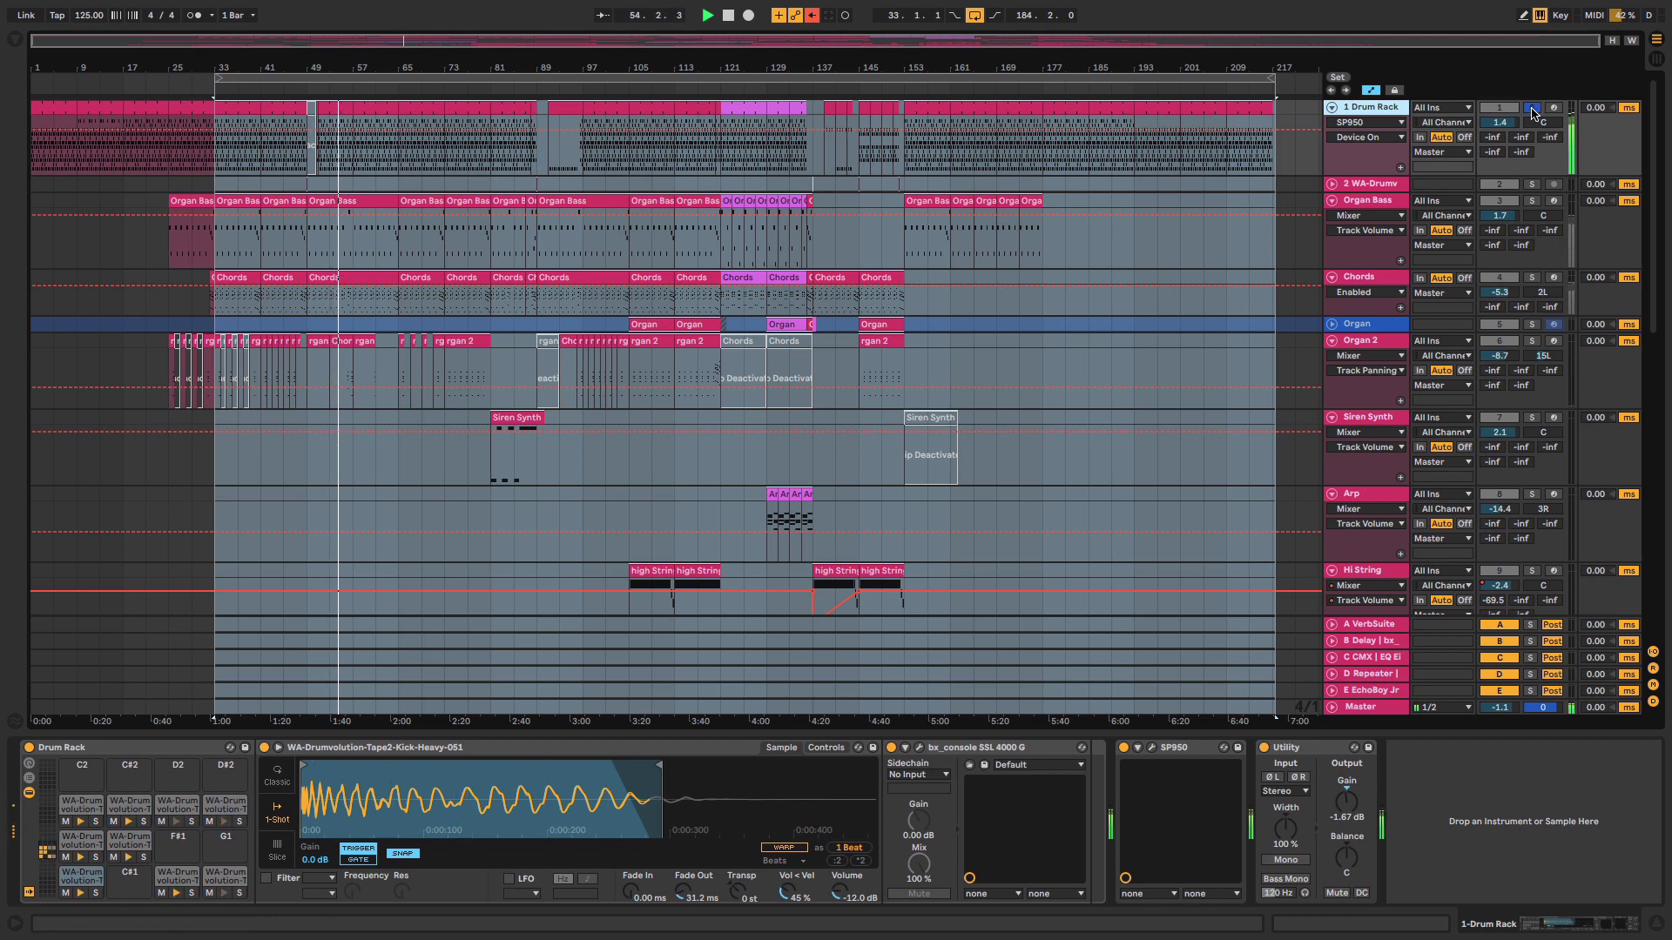
# - Solo the Organ Bass track, play it from about bar 64, and inspect the Organ 2 patch in its M1 plug-in
pyautogui.moveTo(382, 69); pyautogui.dragTo(381, 117)
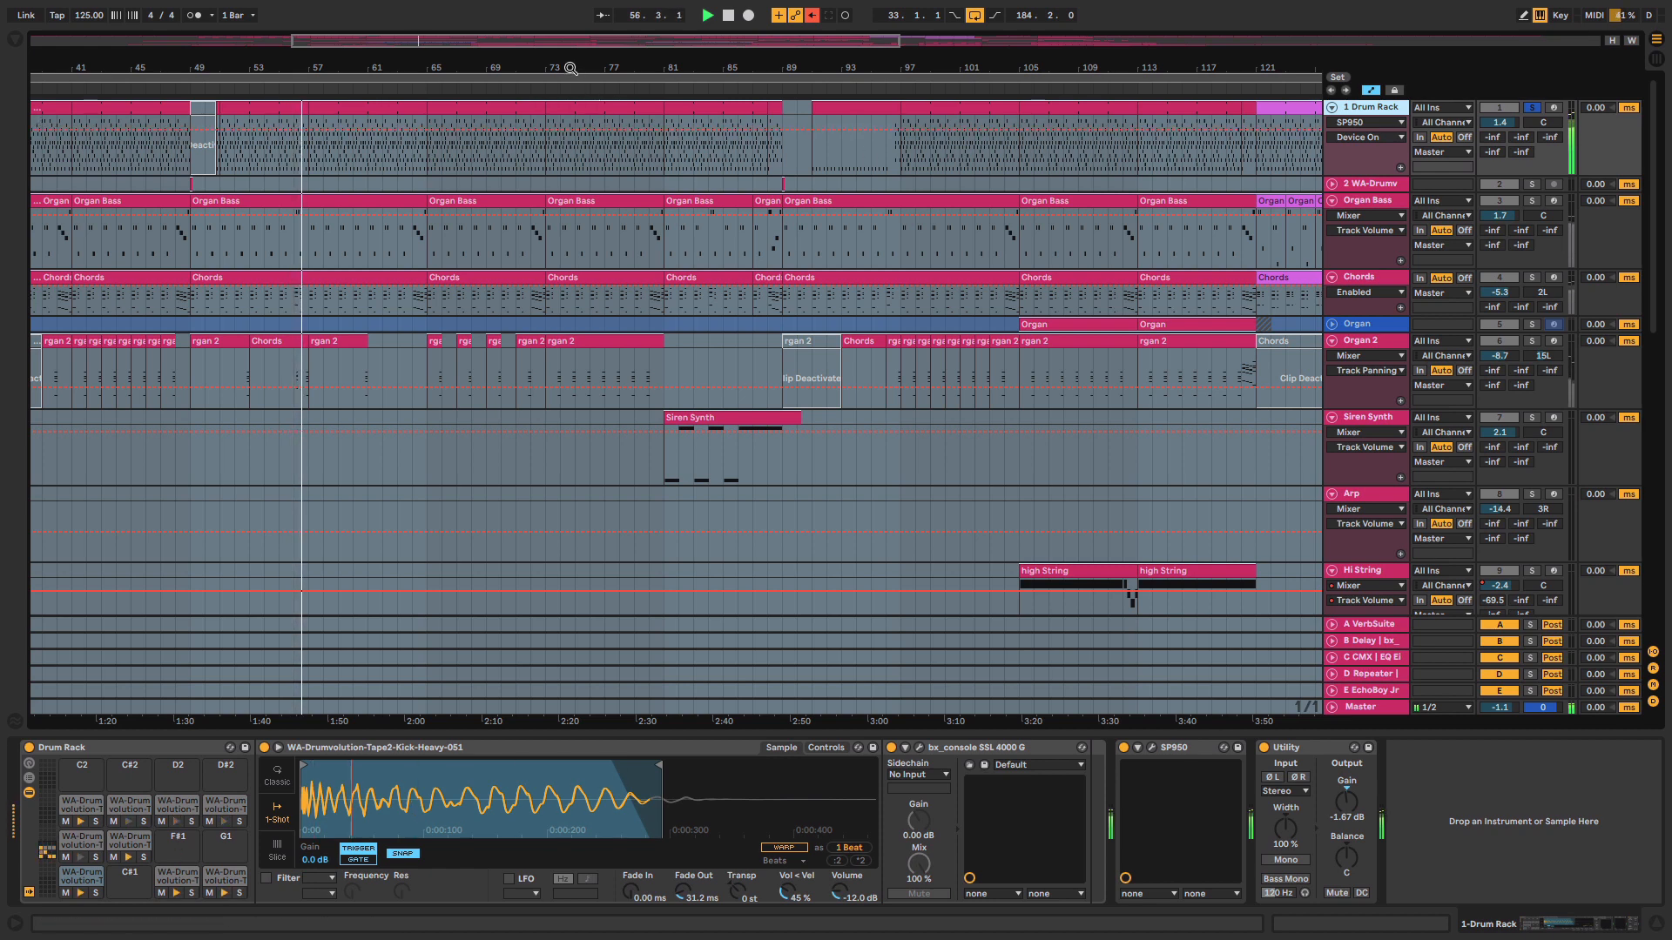
pyautogui.moveTo(569, 68); pyautogui.dragTo(569, 47)
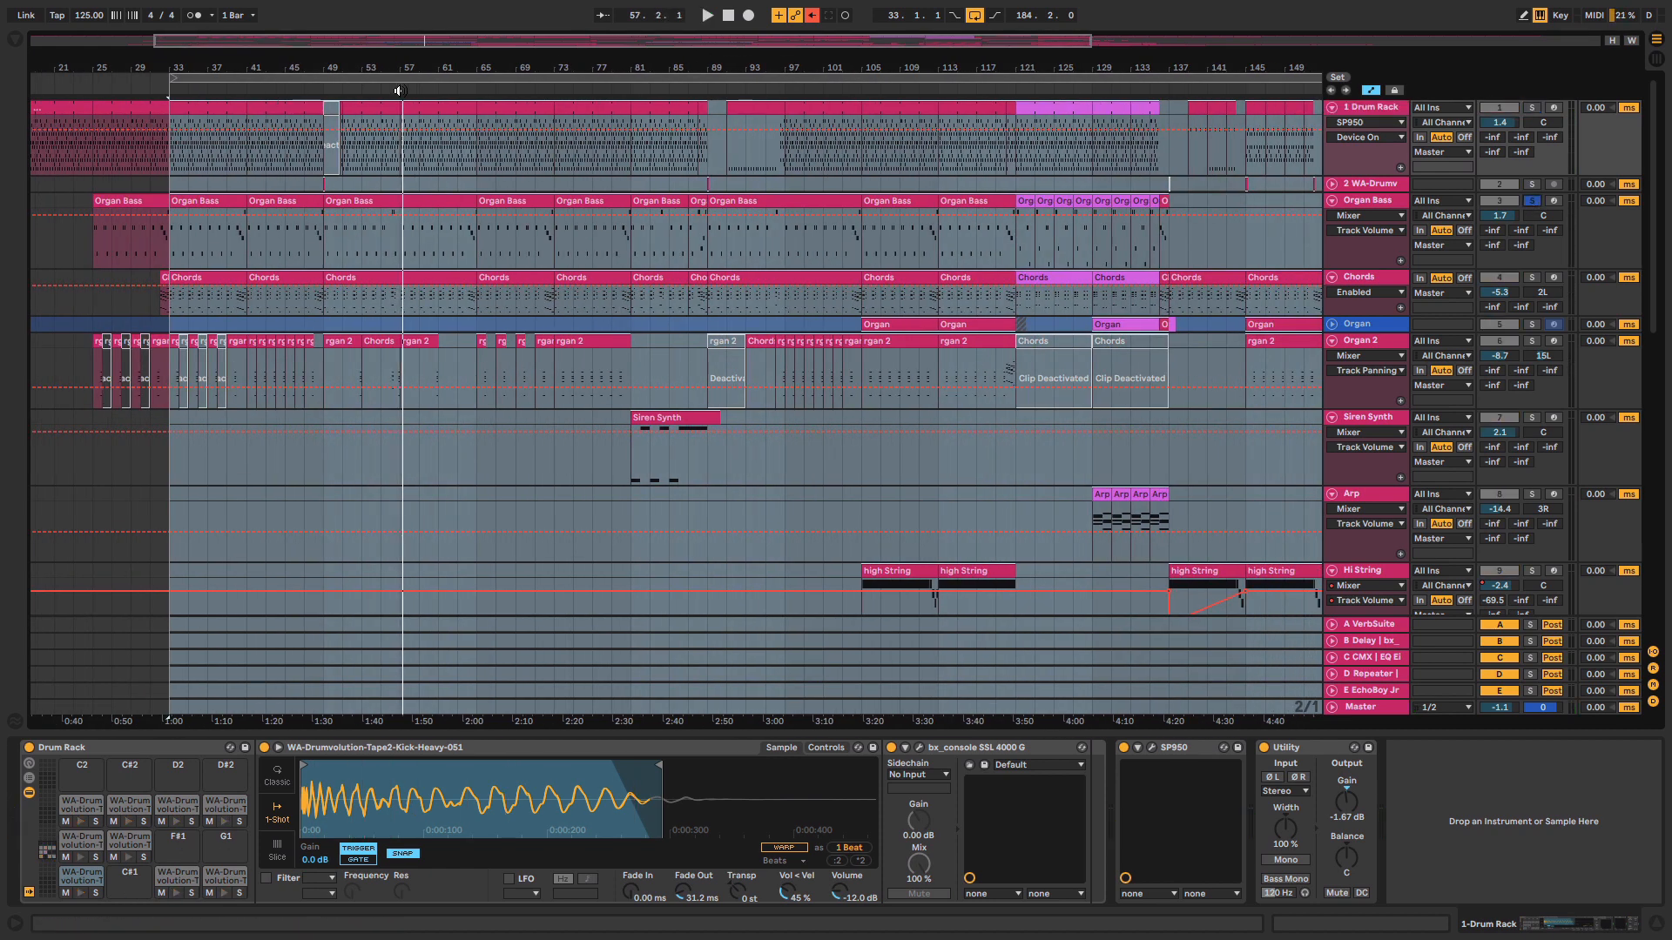
pyautogui.click(471, 88)
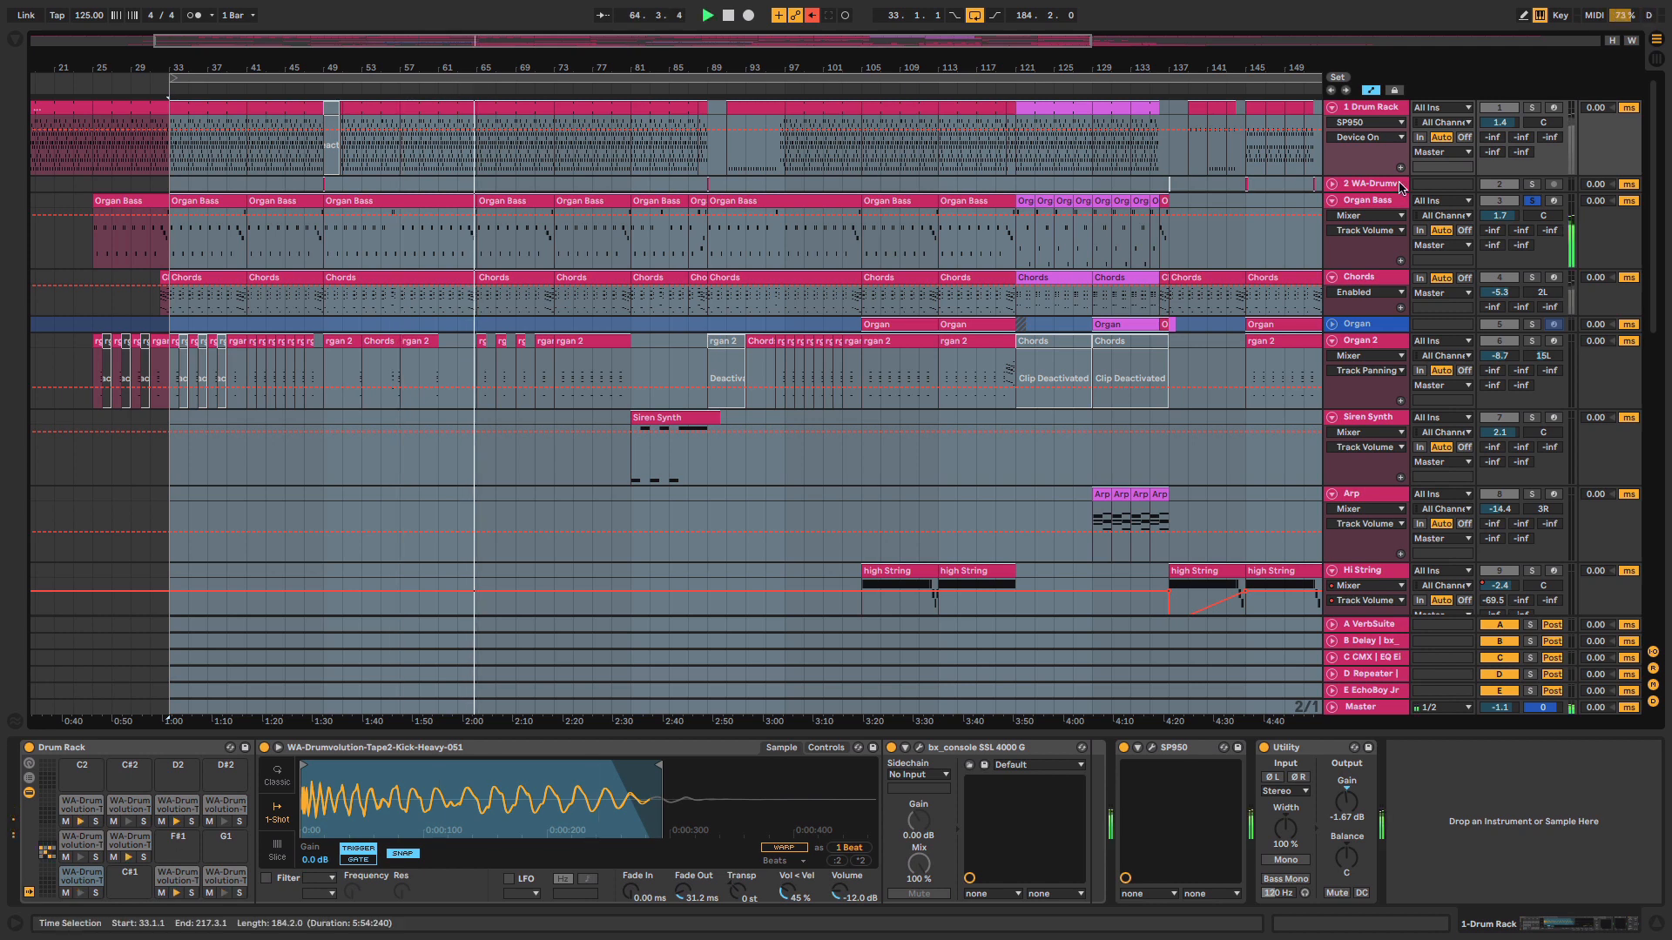
pyautogui.click(1380, 203)
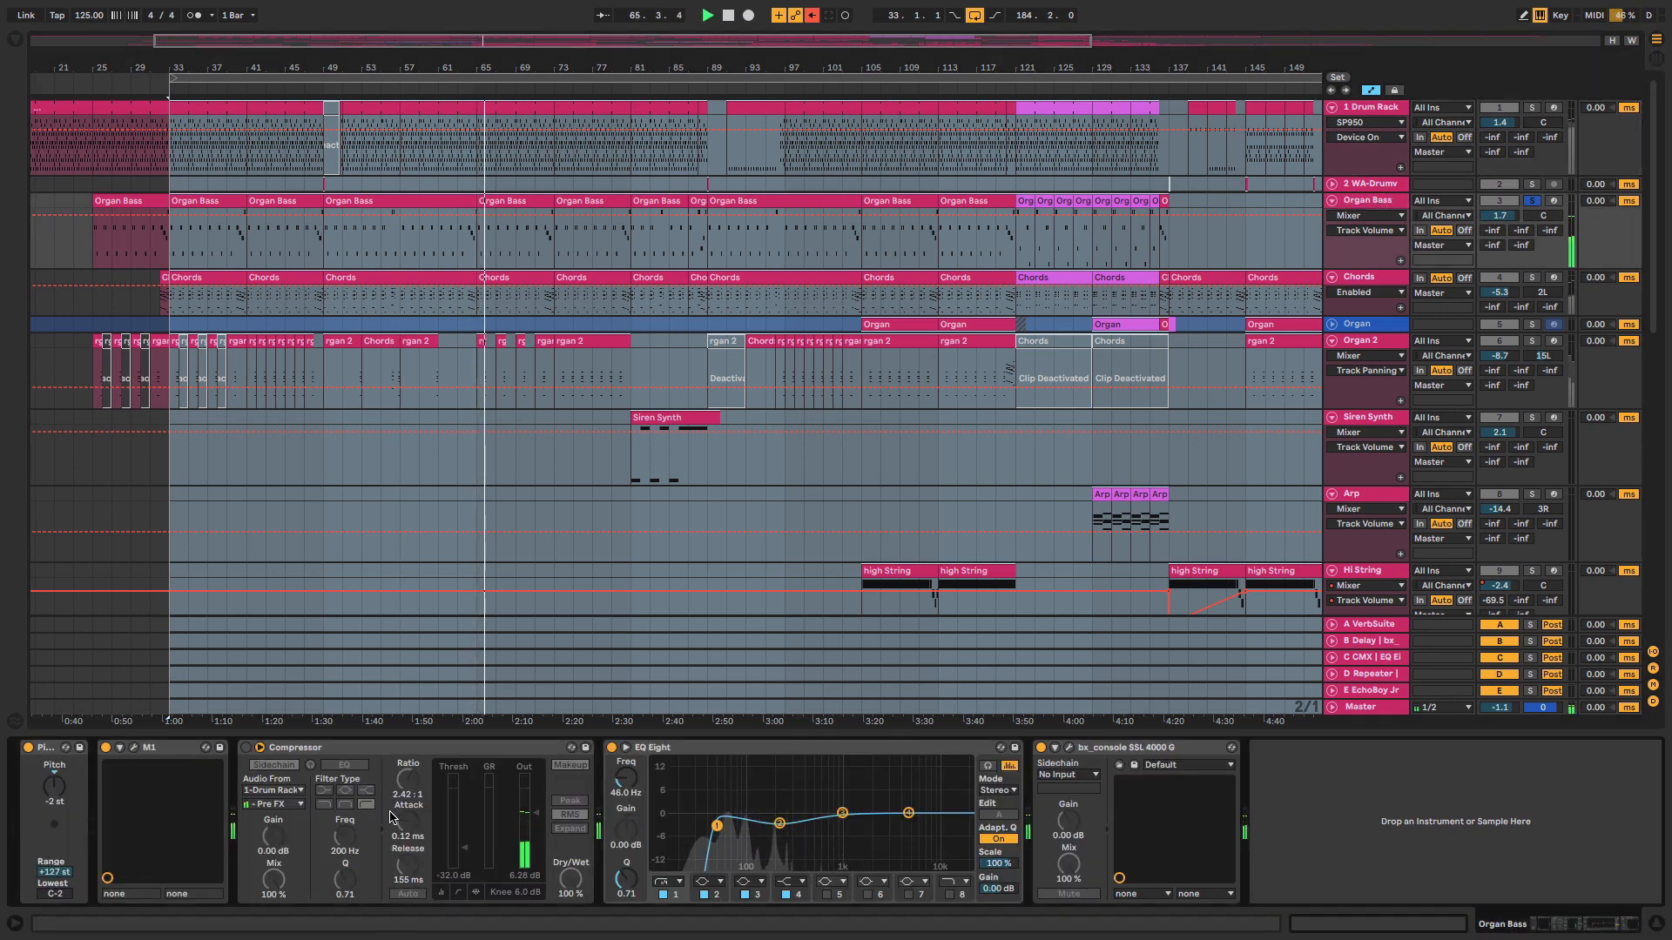
pyautogui.click(134, 748)
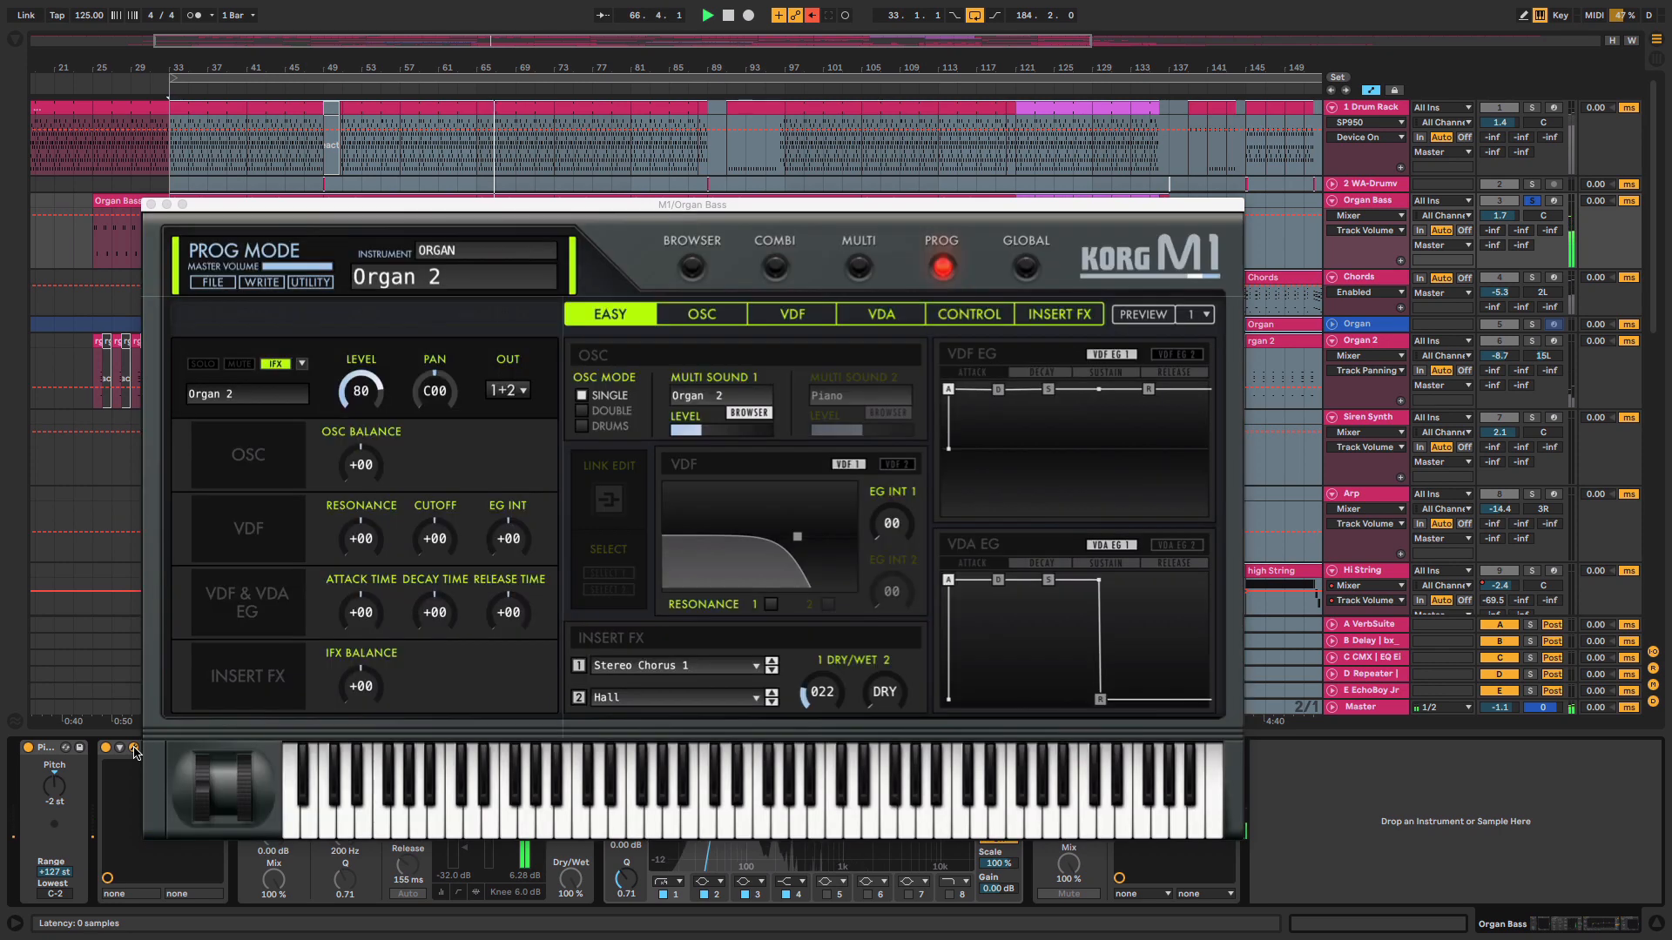
pyautogui.click(151, 205)
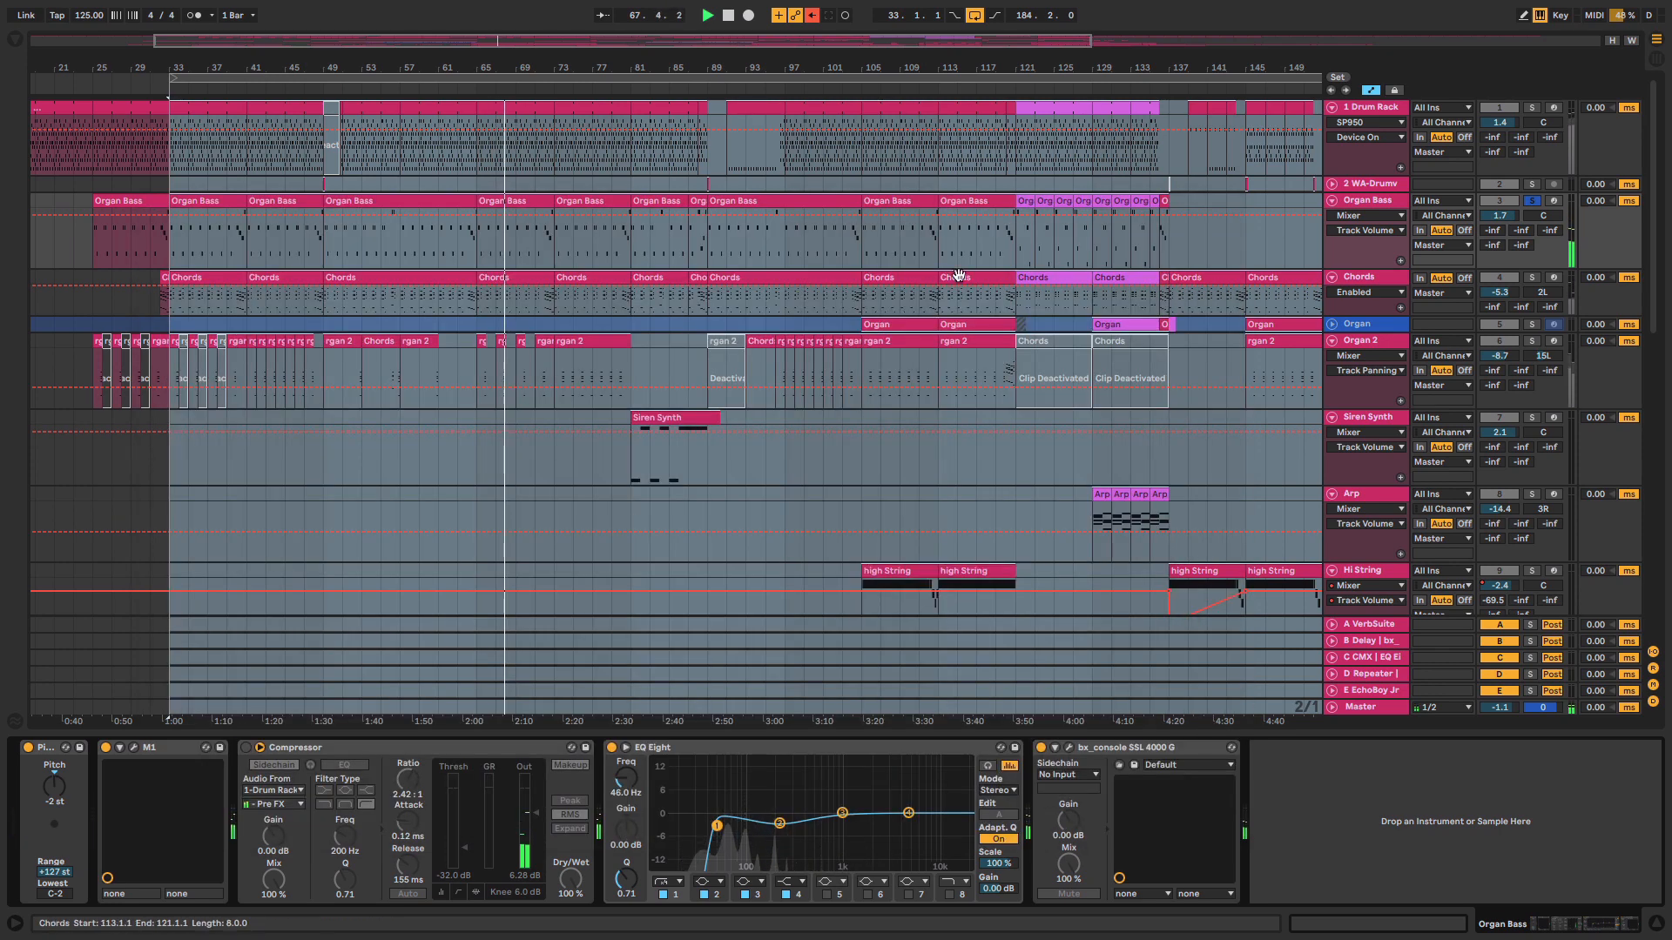
# - Solo the Chords track and inspect the program loaded in its TRITON plug-in during playback
pyautogui.click(1532, 278)
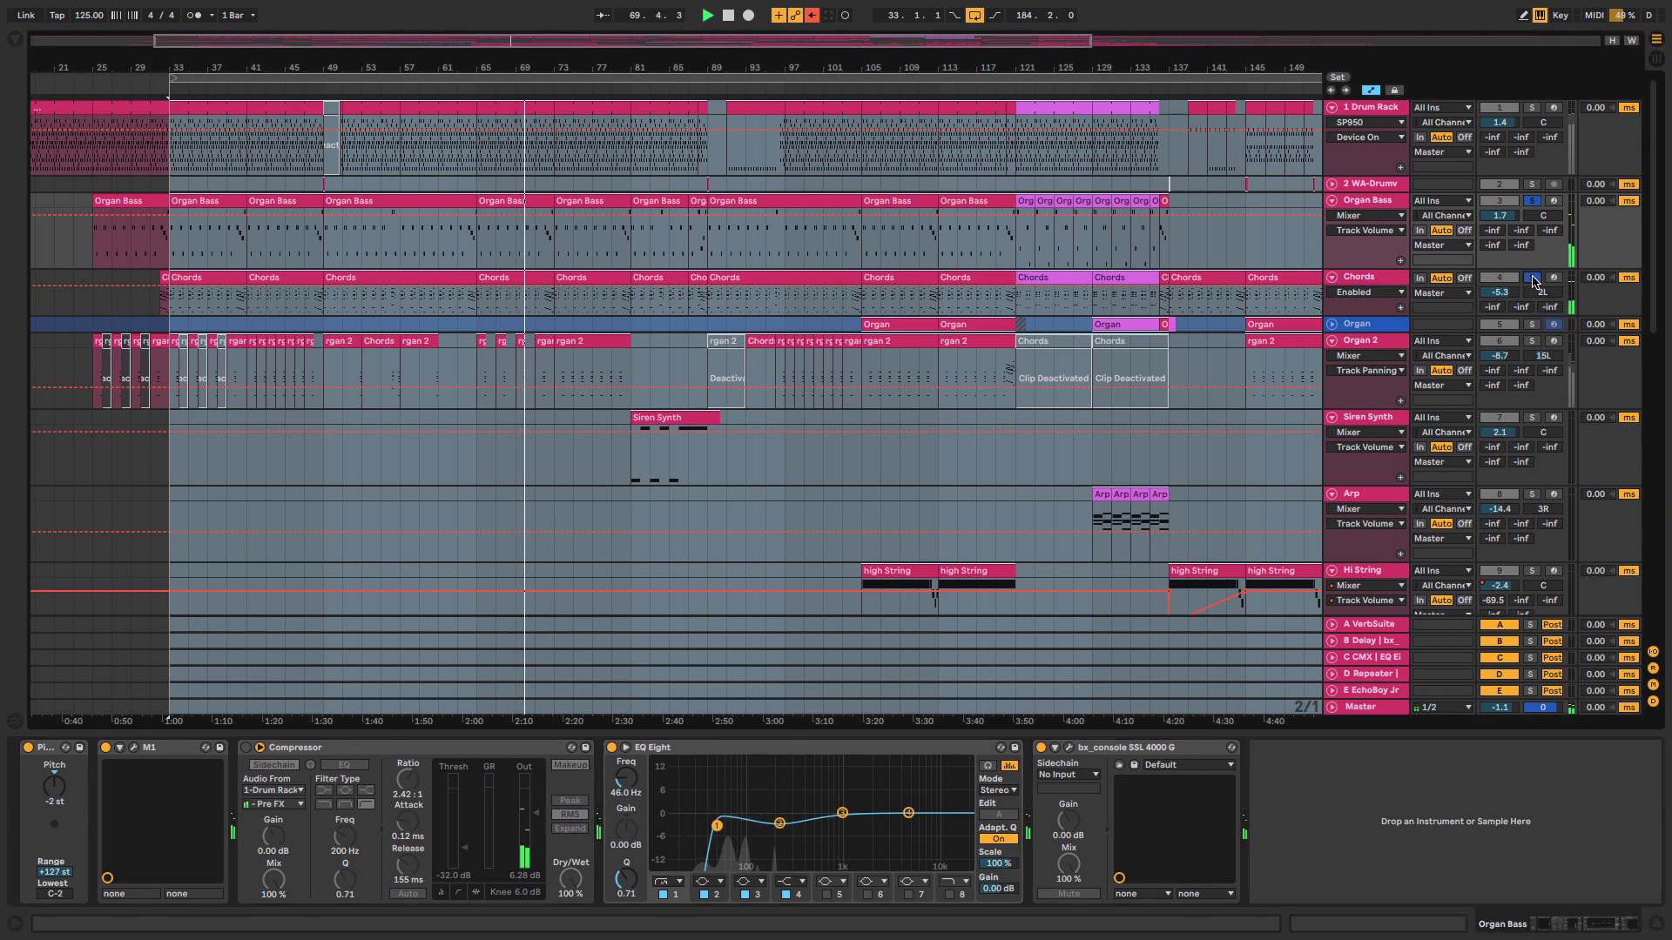
pyautogui.click(1384, 279)
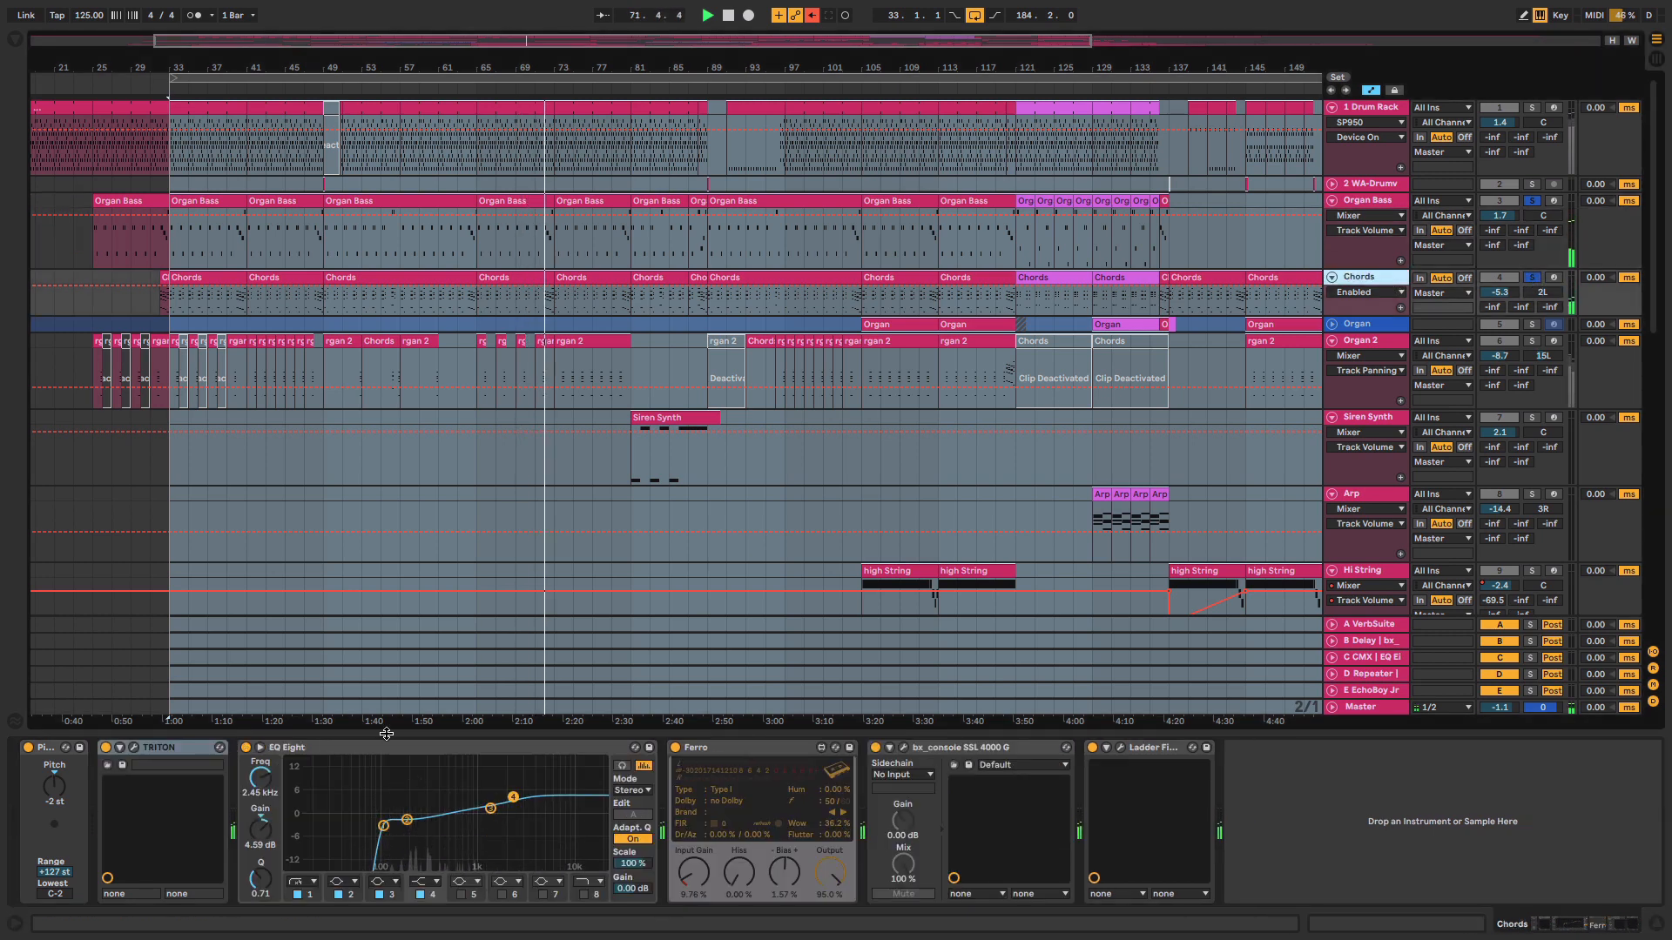
pyautogui.click(134, 748)
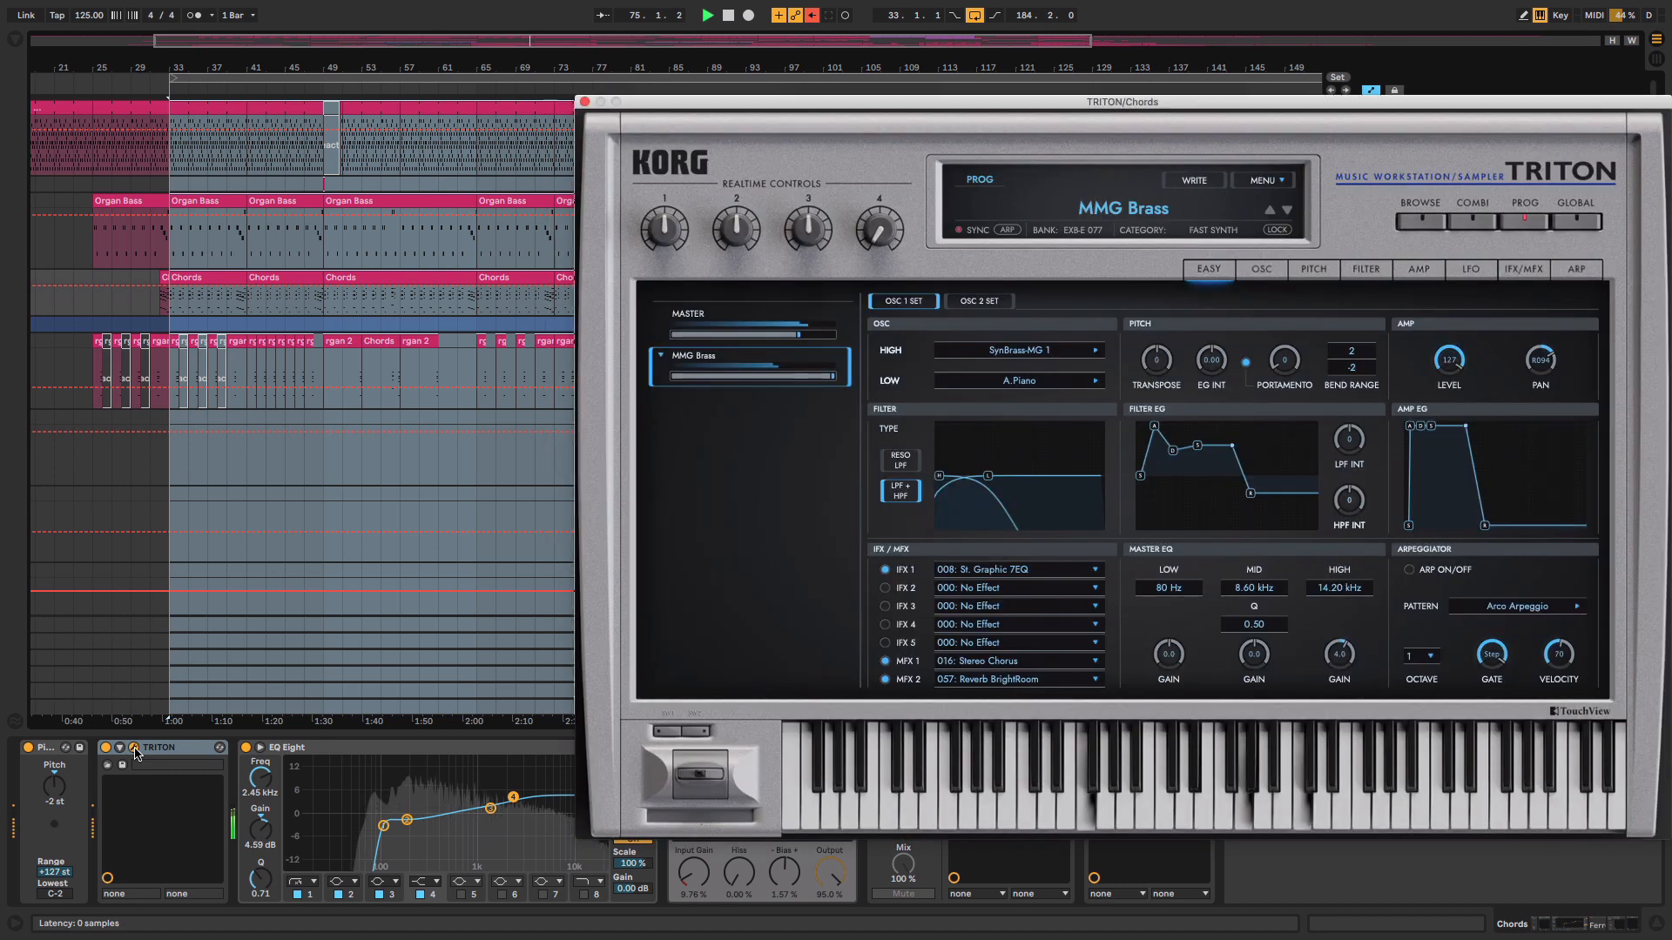
pyautogui.click(584, 102)
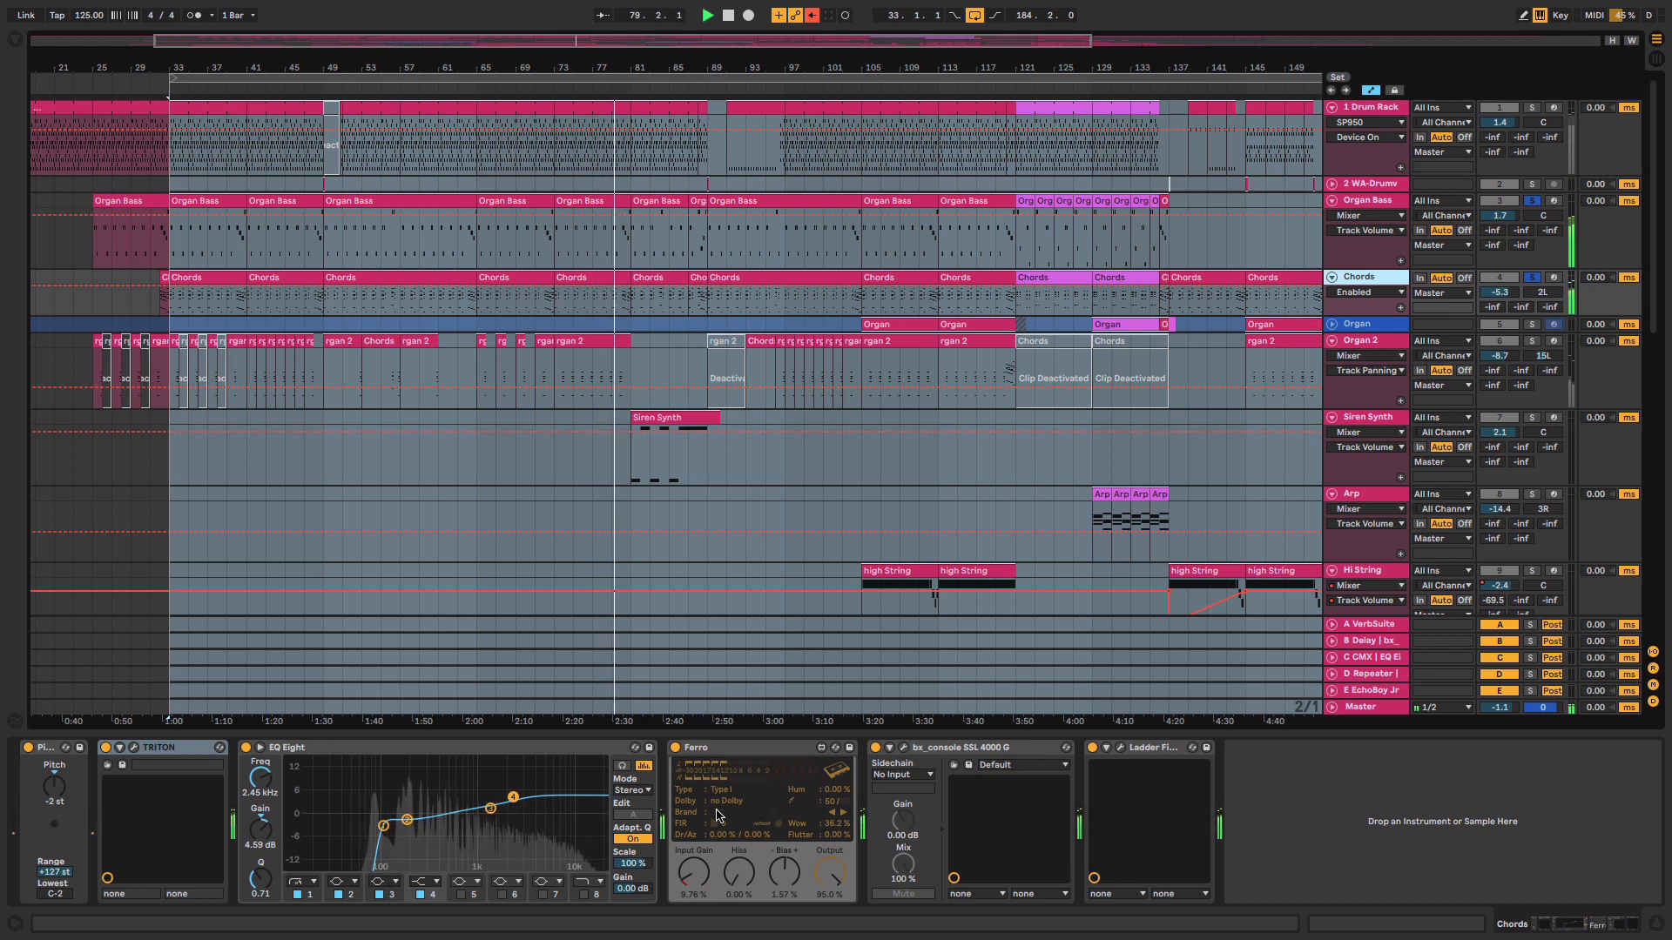
# - Inspect the cutoff, resonance and filter mode settings of the Ladder Filter plug-in on the Chords track
pyautogui.click(1158, 753)
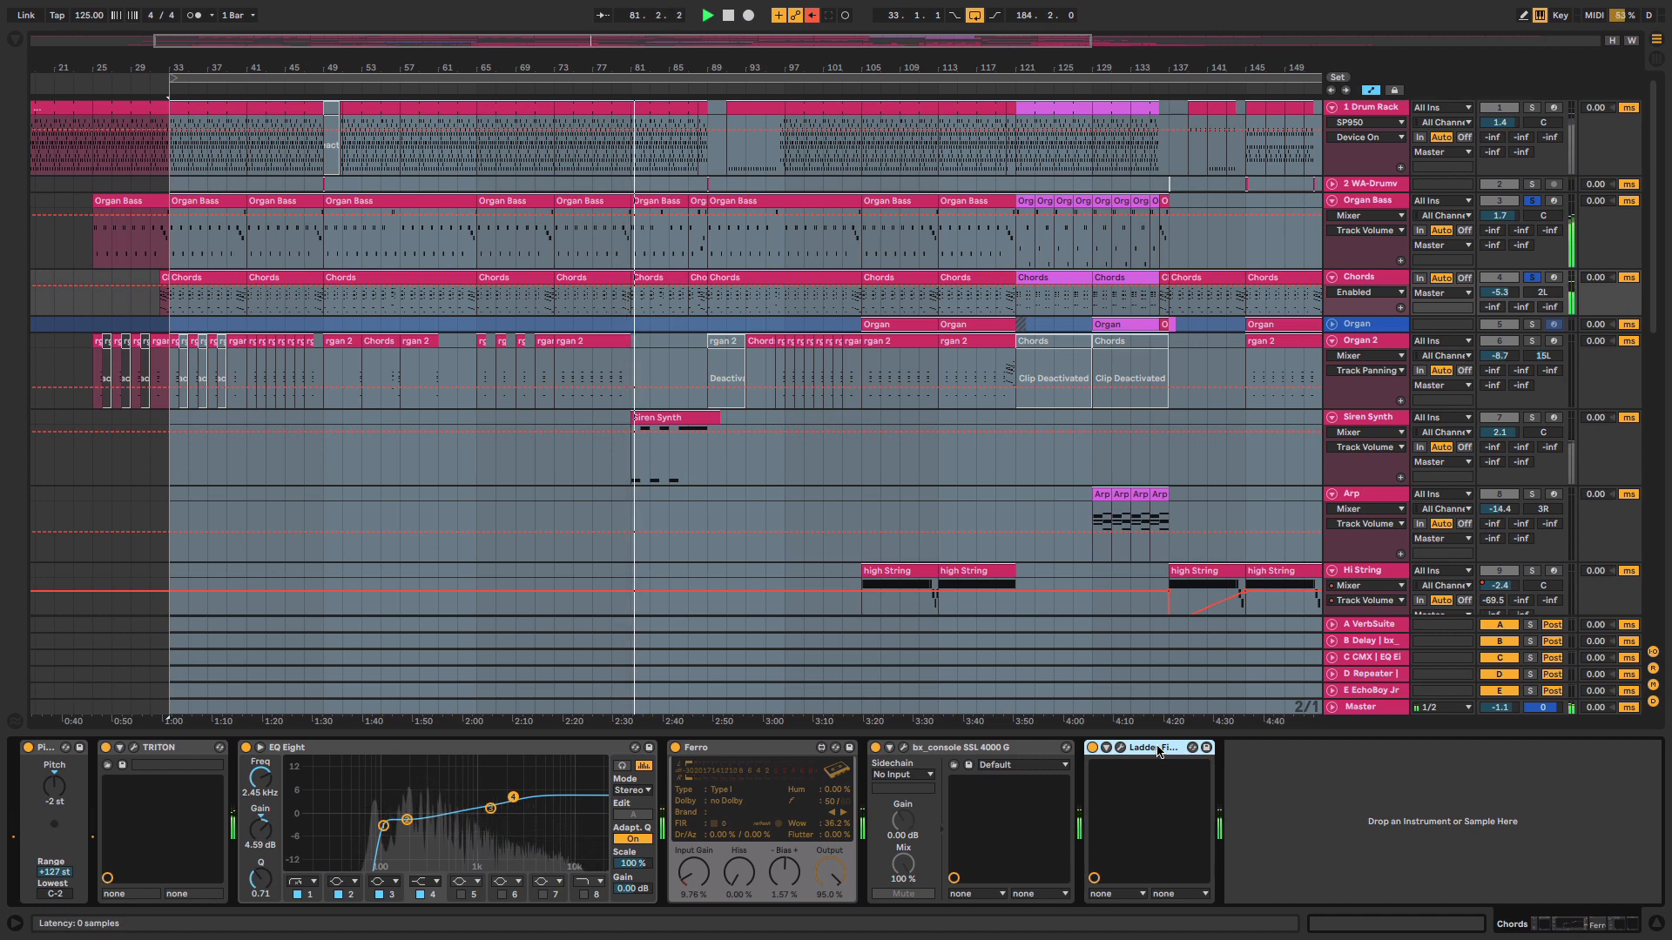
pyautogui.click(1122, 748)
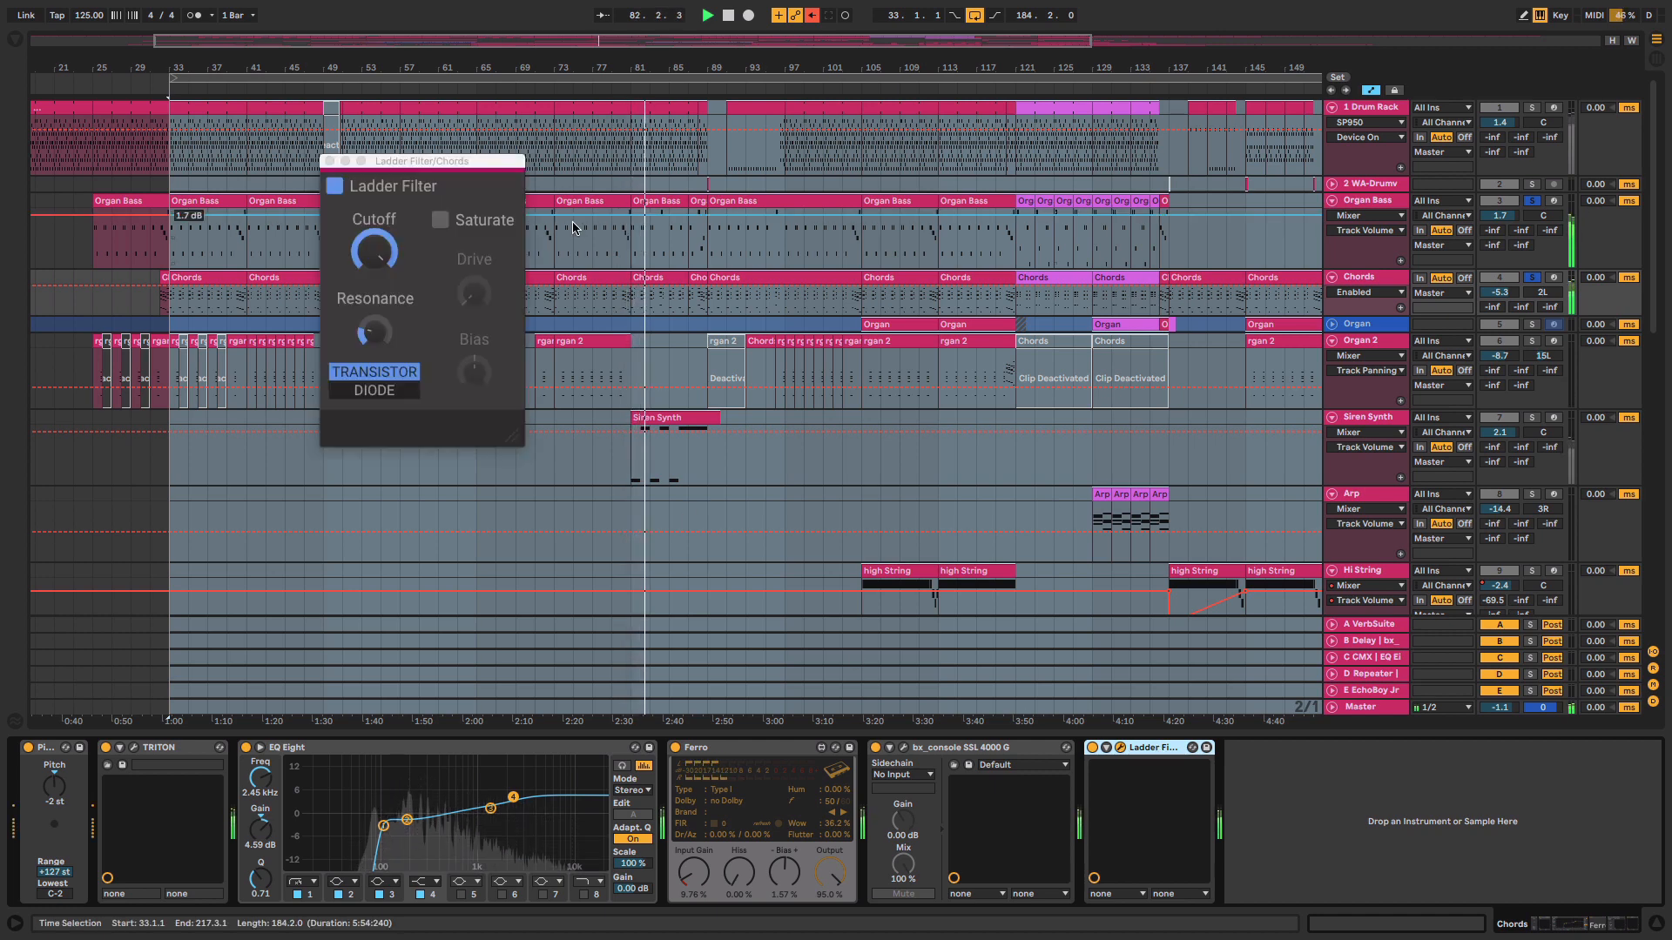
pyautogui.click(328, 162)
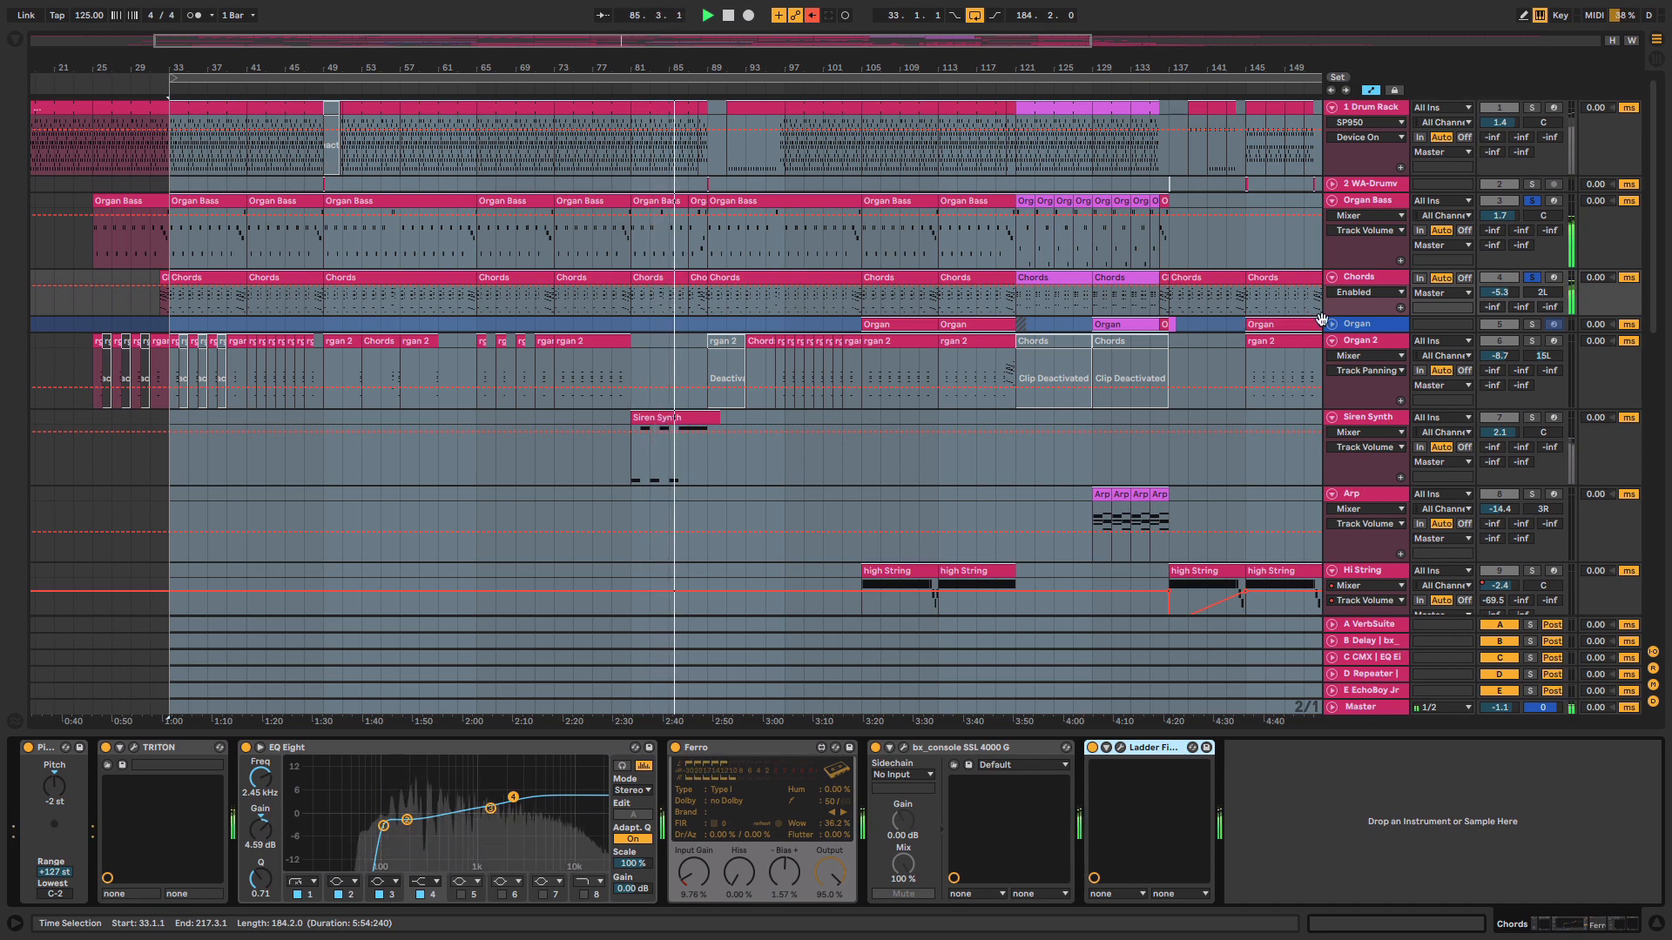
# - Solo the Organ 2 track, play it from about bar 64, and inspect the program in its TRITON plug-in
pyautogui.click(1531, 341)
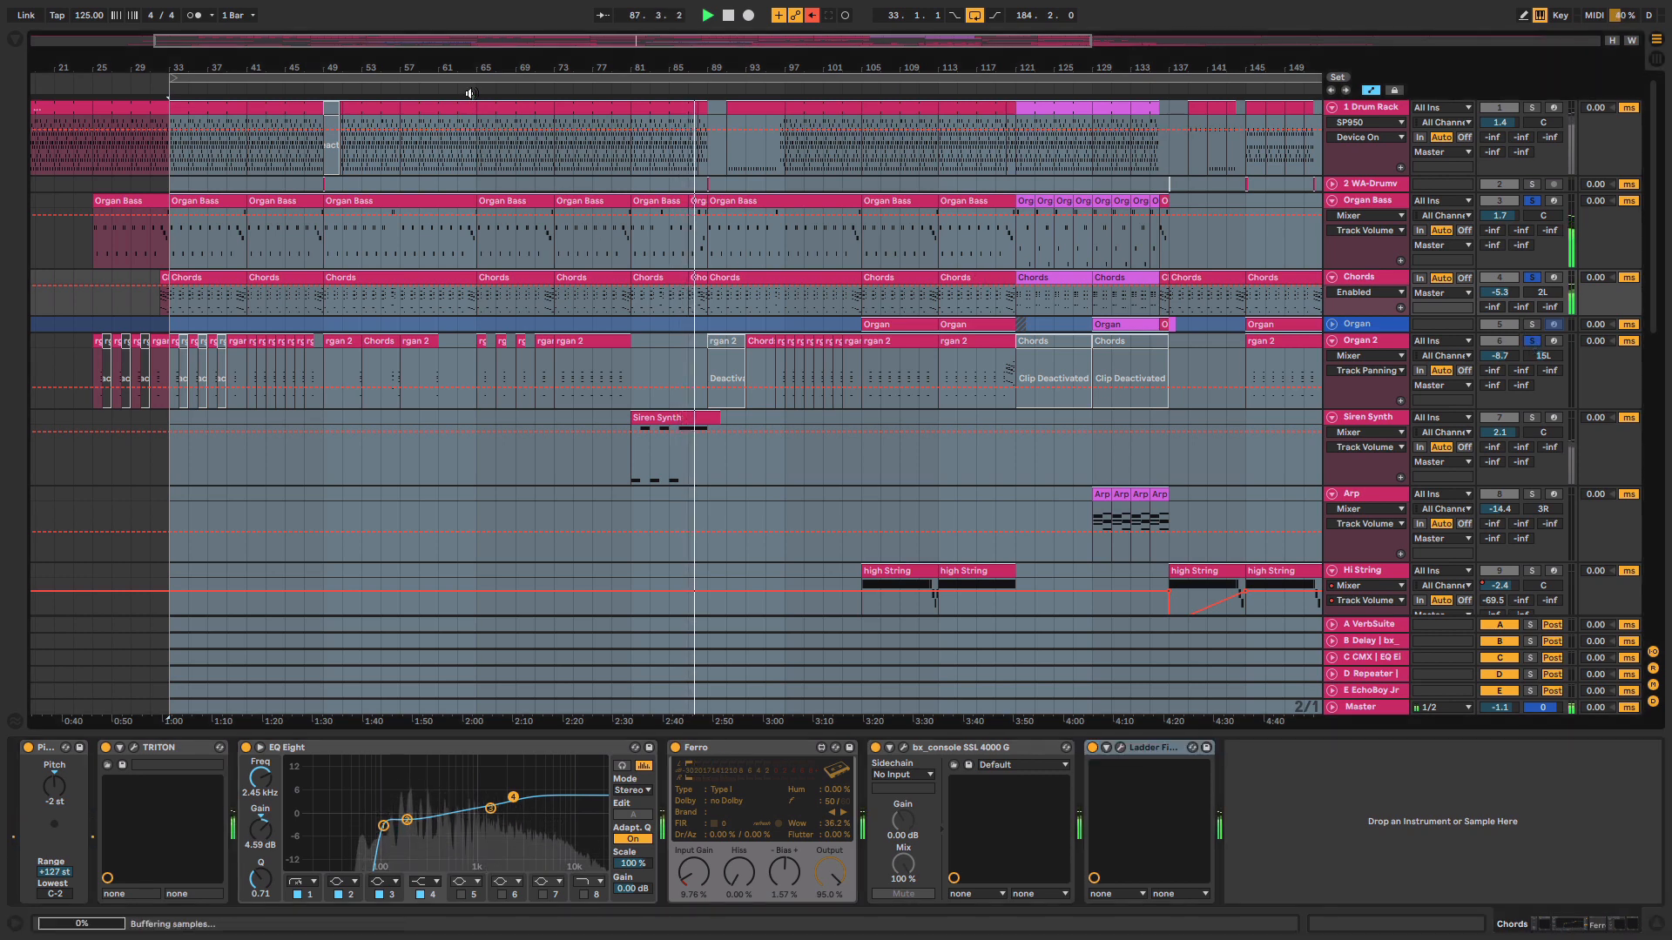
pyautogui.click(1370, 346)
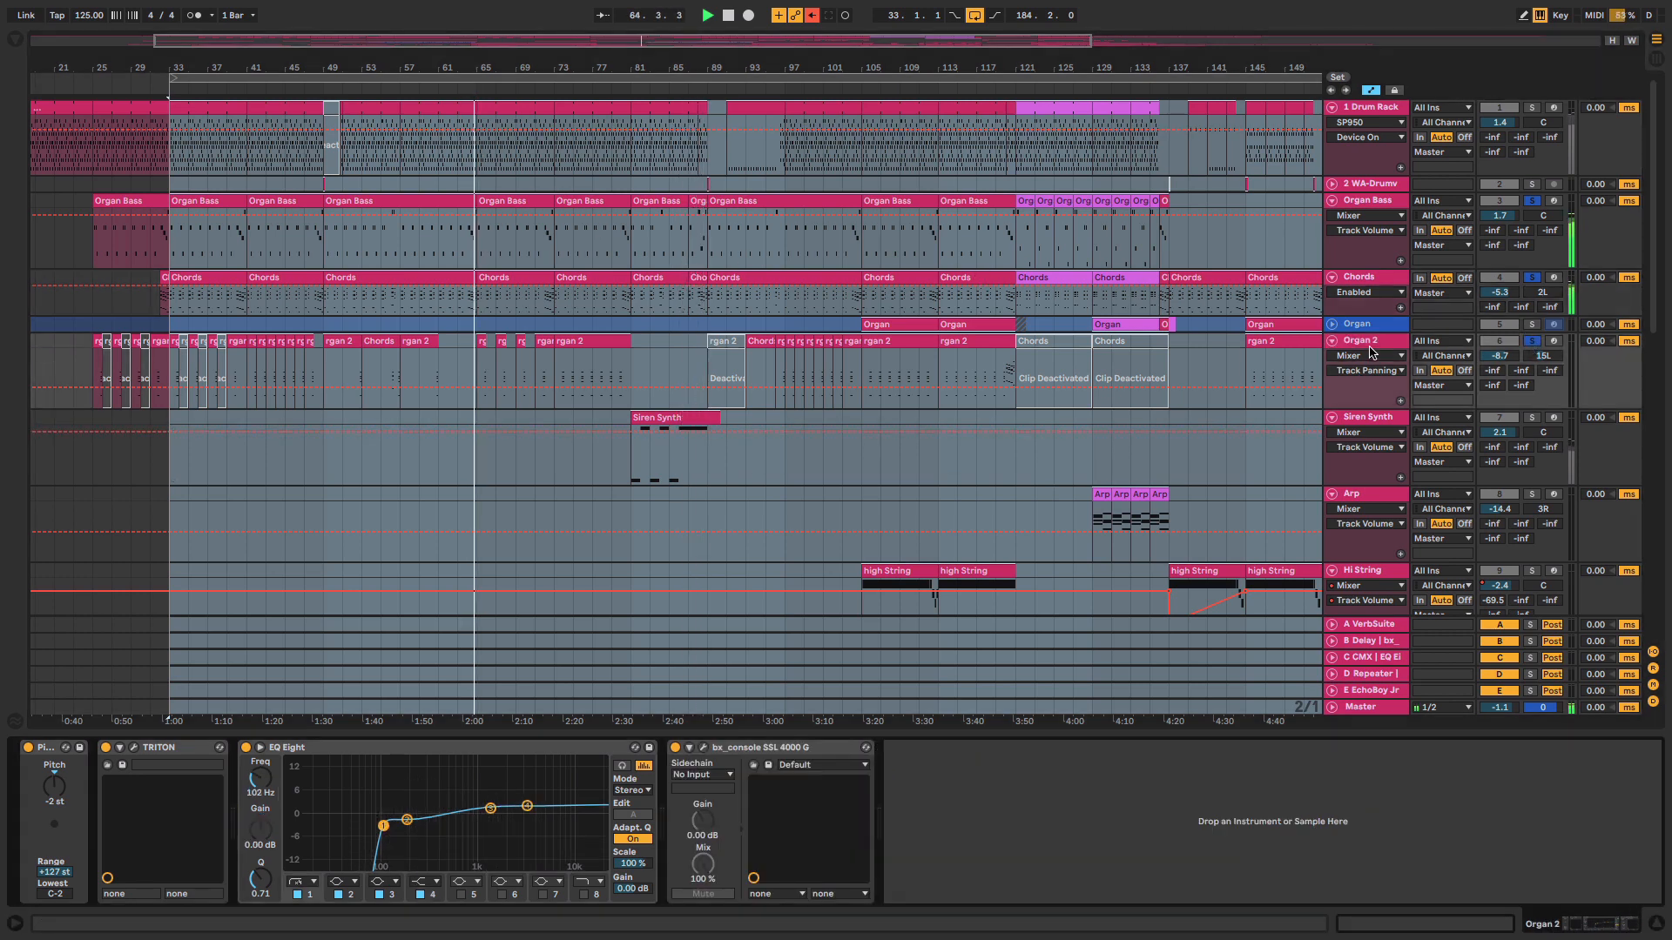
pyautogui.click(135, 753)
pyautogui.click(134, 754)
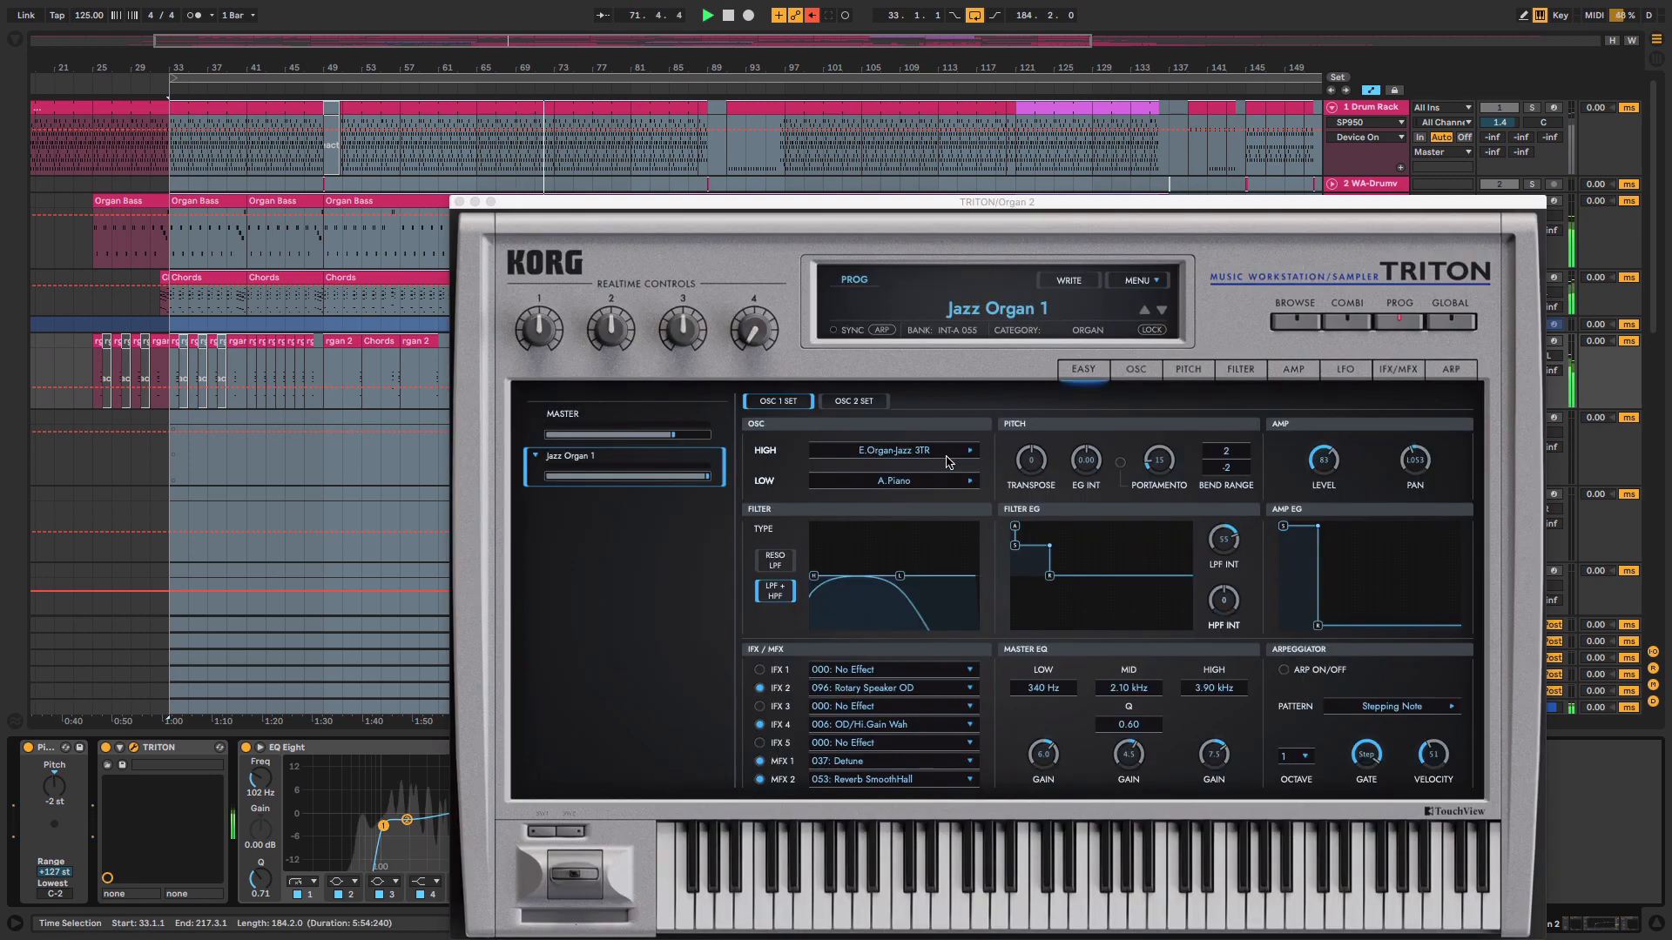
pyautogui.click(460, 203)
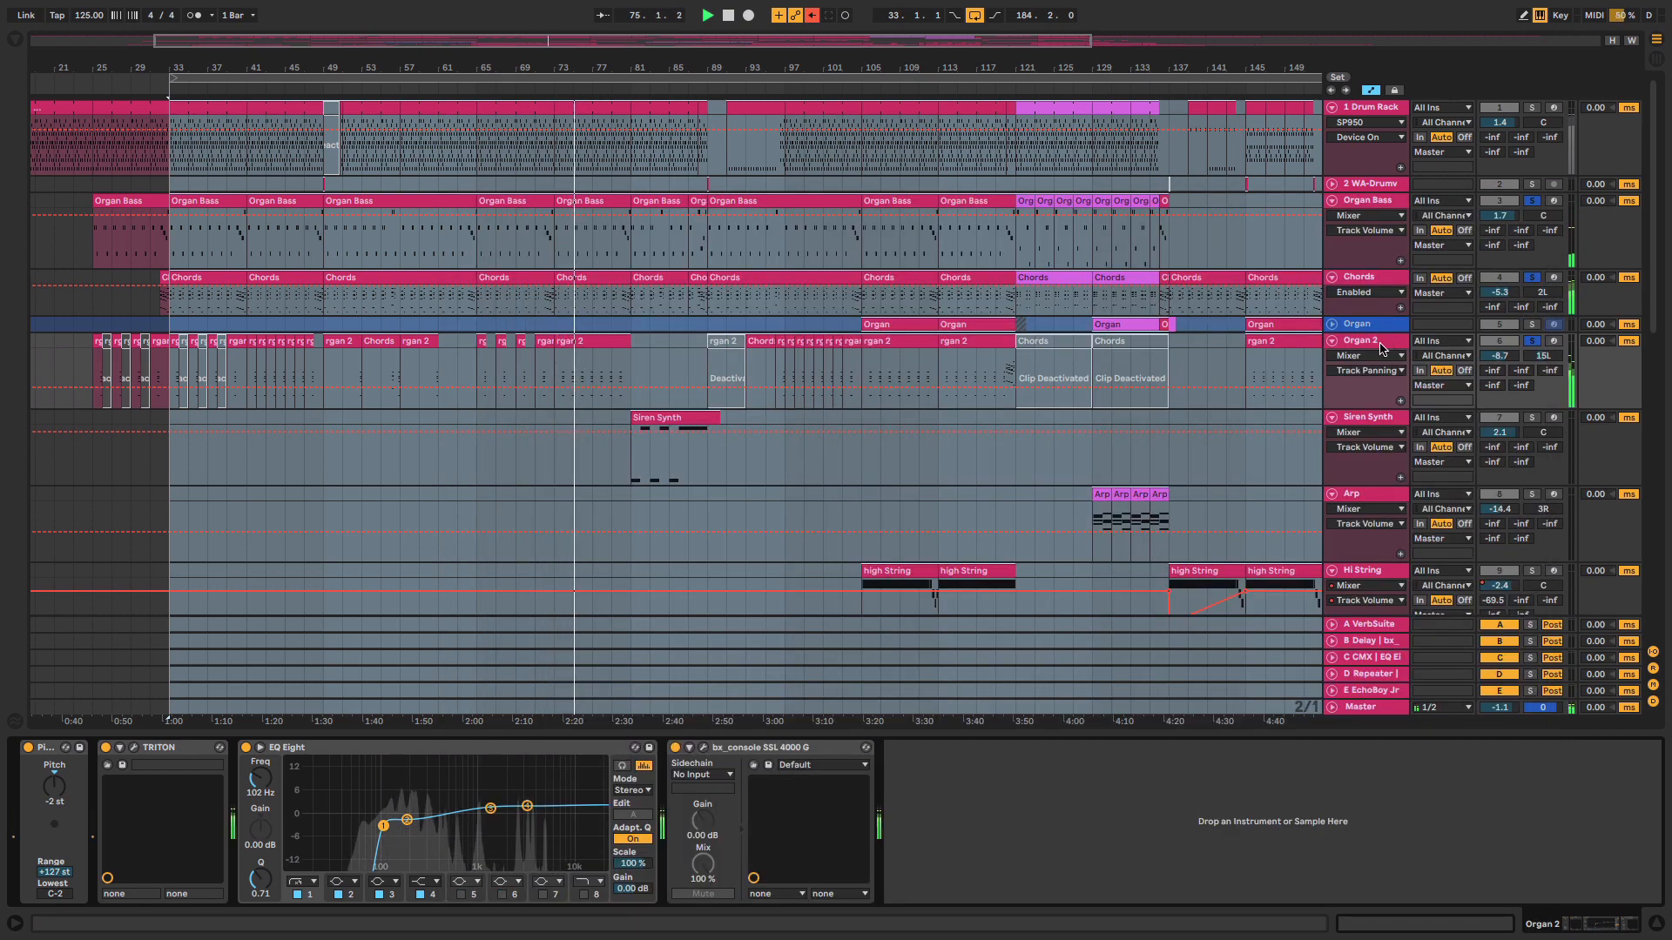
# - Look over the arrangement's tracks and focus on the Organ 2 clip spanning bars 73 to 81
pyautogui.hotkey('ctrl', 'a')
pyautogui.scroll(-4, 1380, 348)
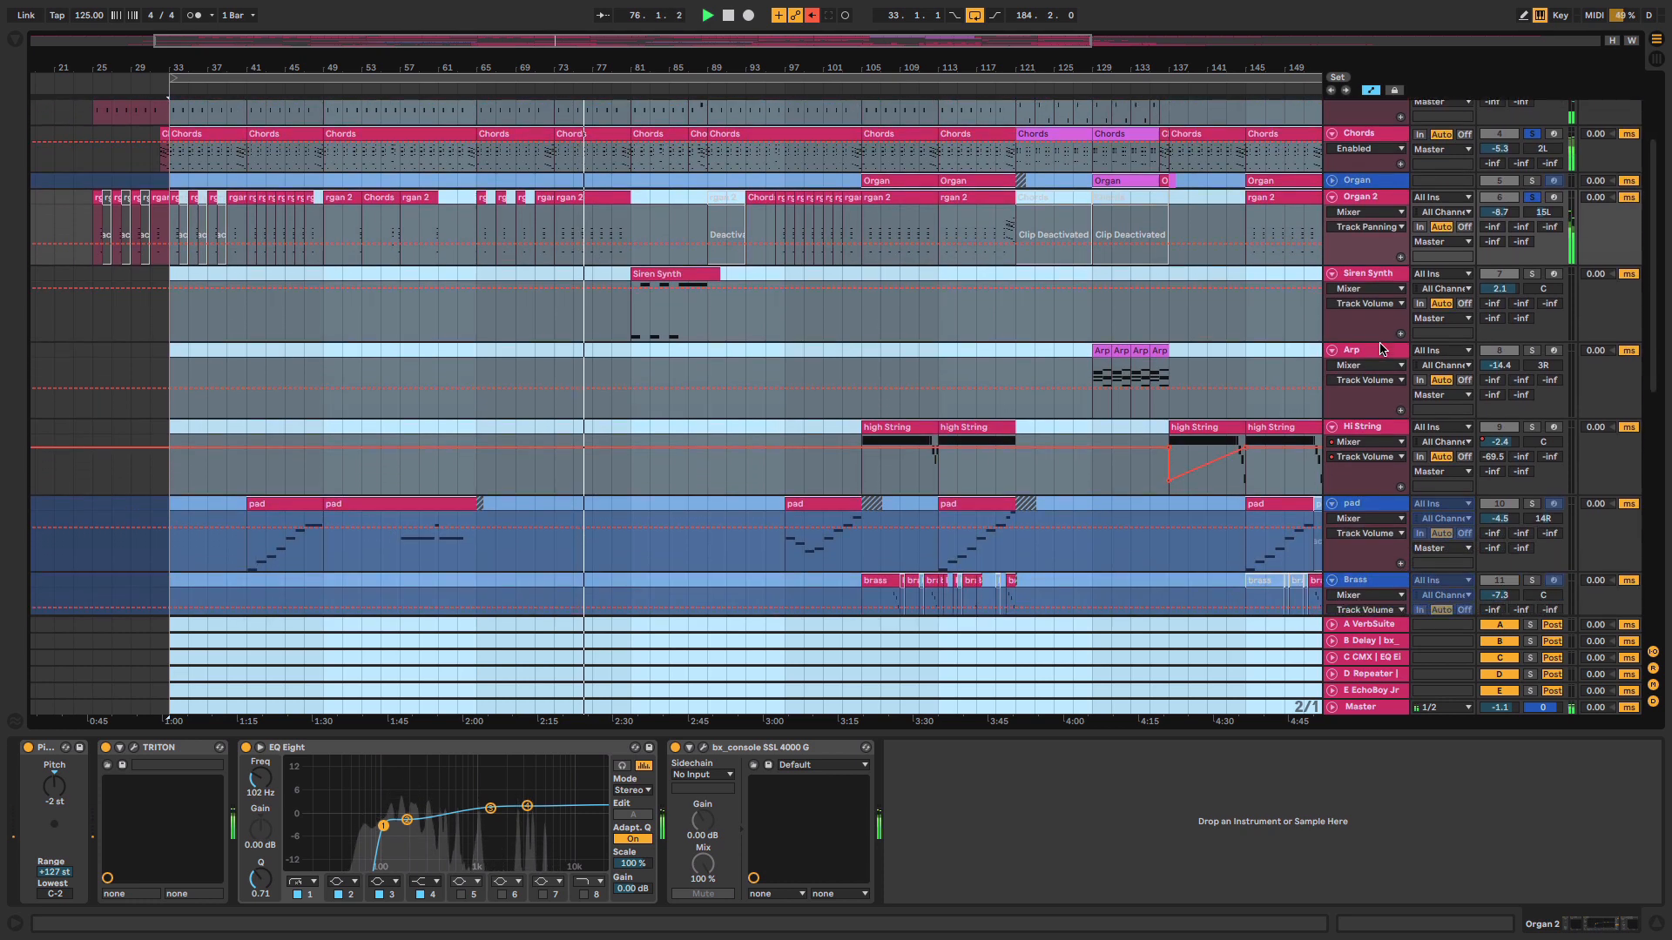
pyautogui.scroll(4, 1380, 349)
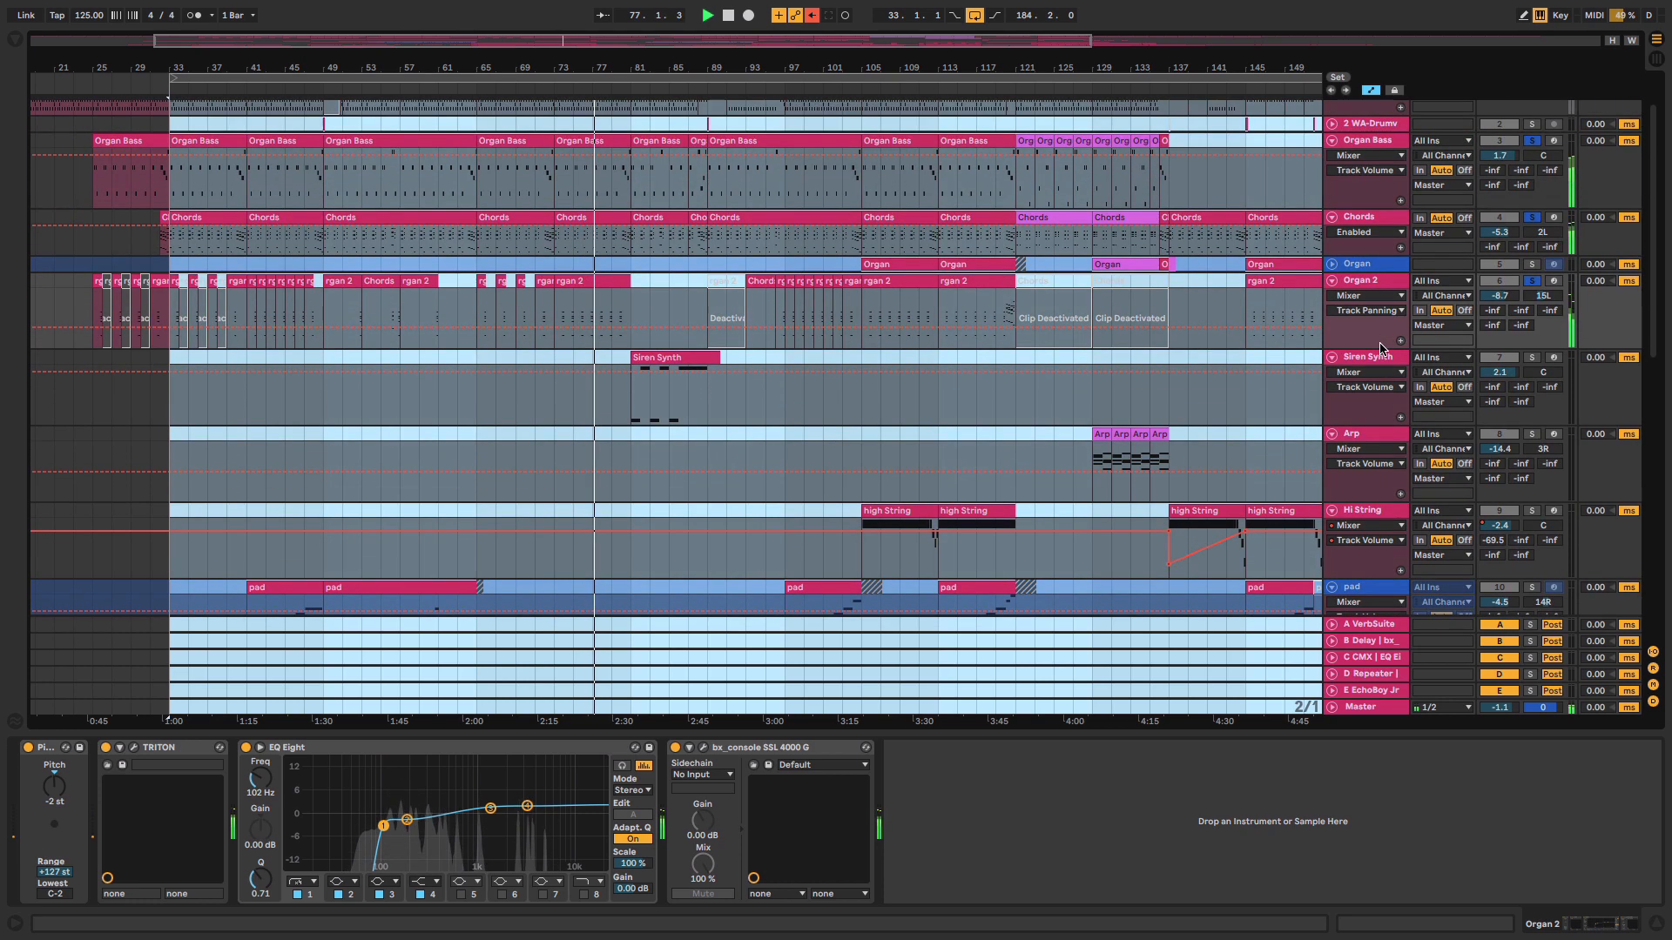
pyautogui.scroll(5, 609, 338)
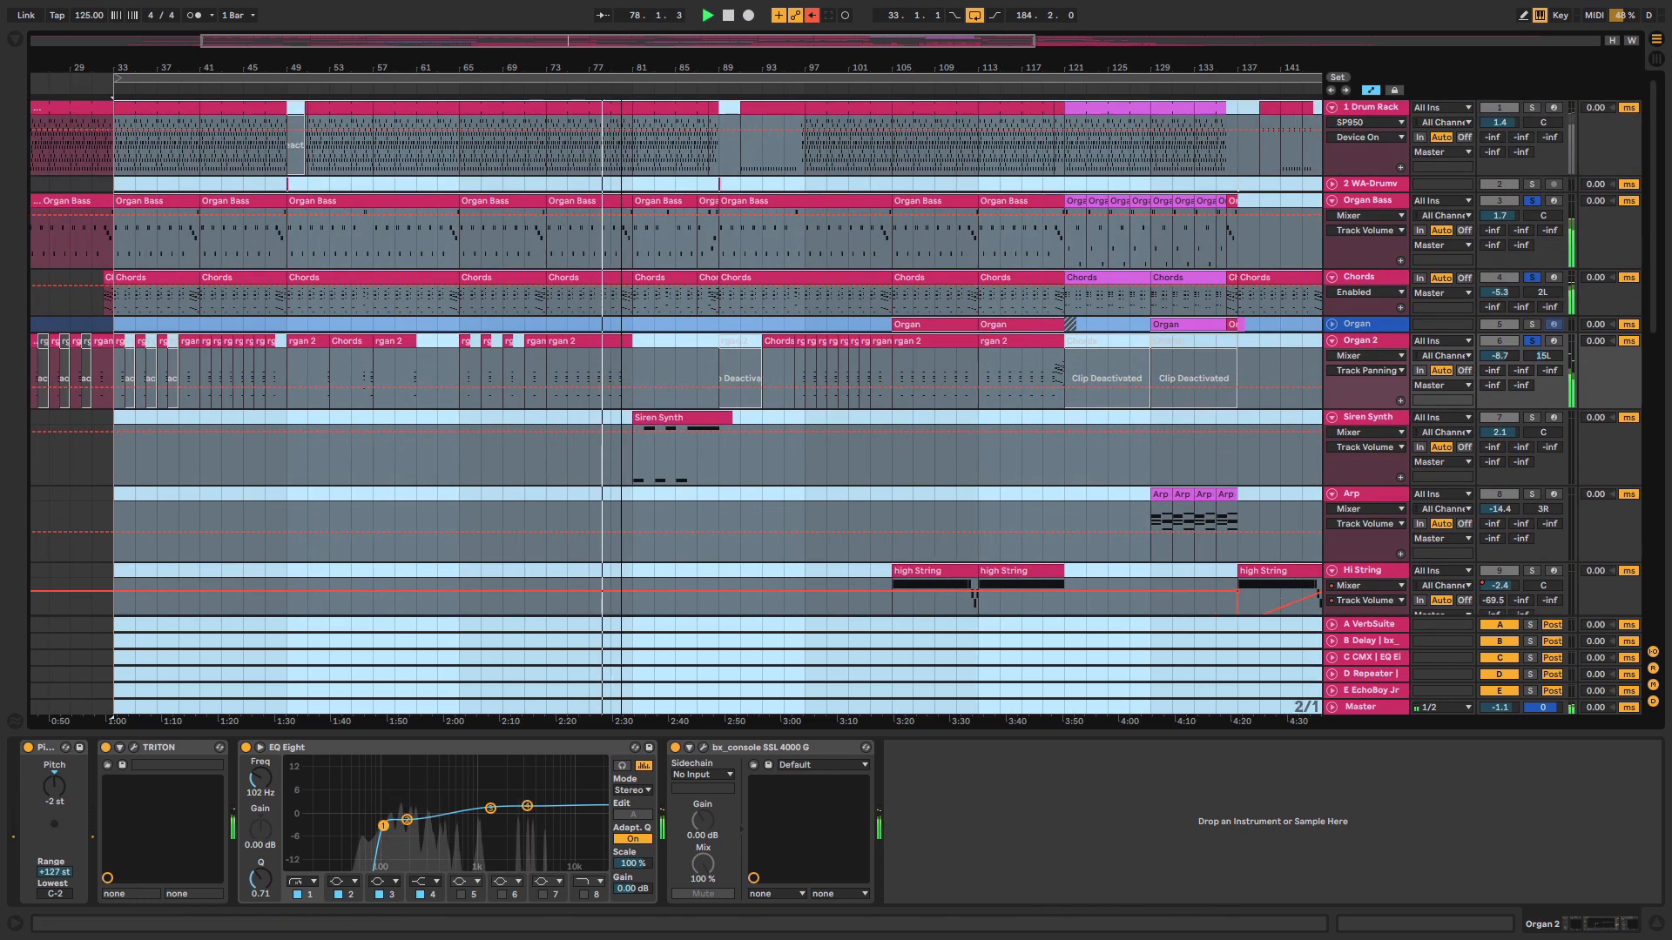
pyautogui.click(610, 339)
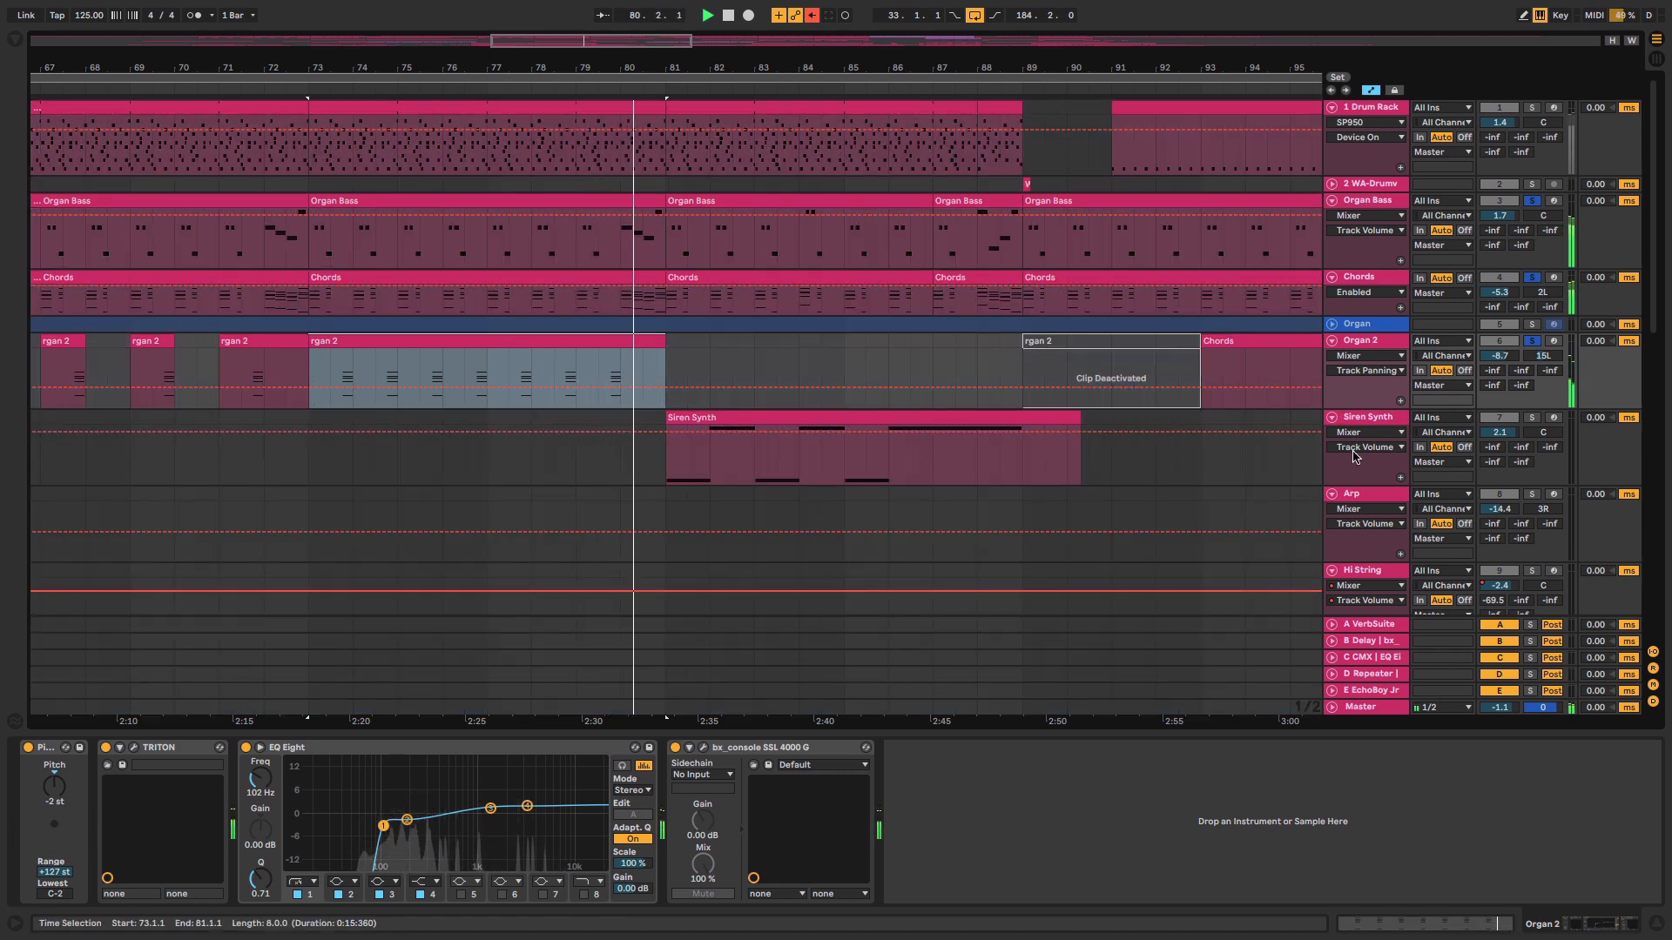
# - Solo the Siren Synth track and inspect the preset and settings of its Arp Odyssey plug-in
pyautogui.click(1532, 418)
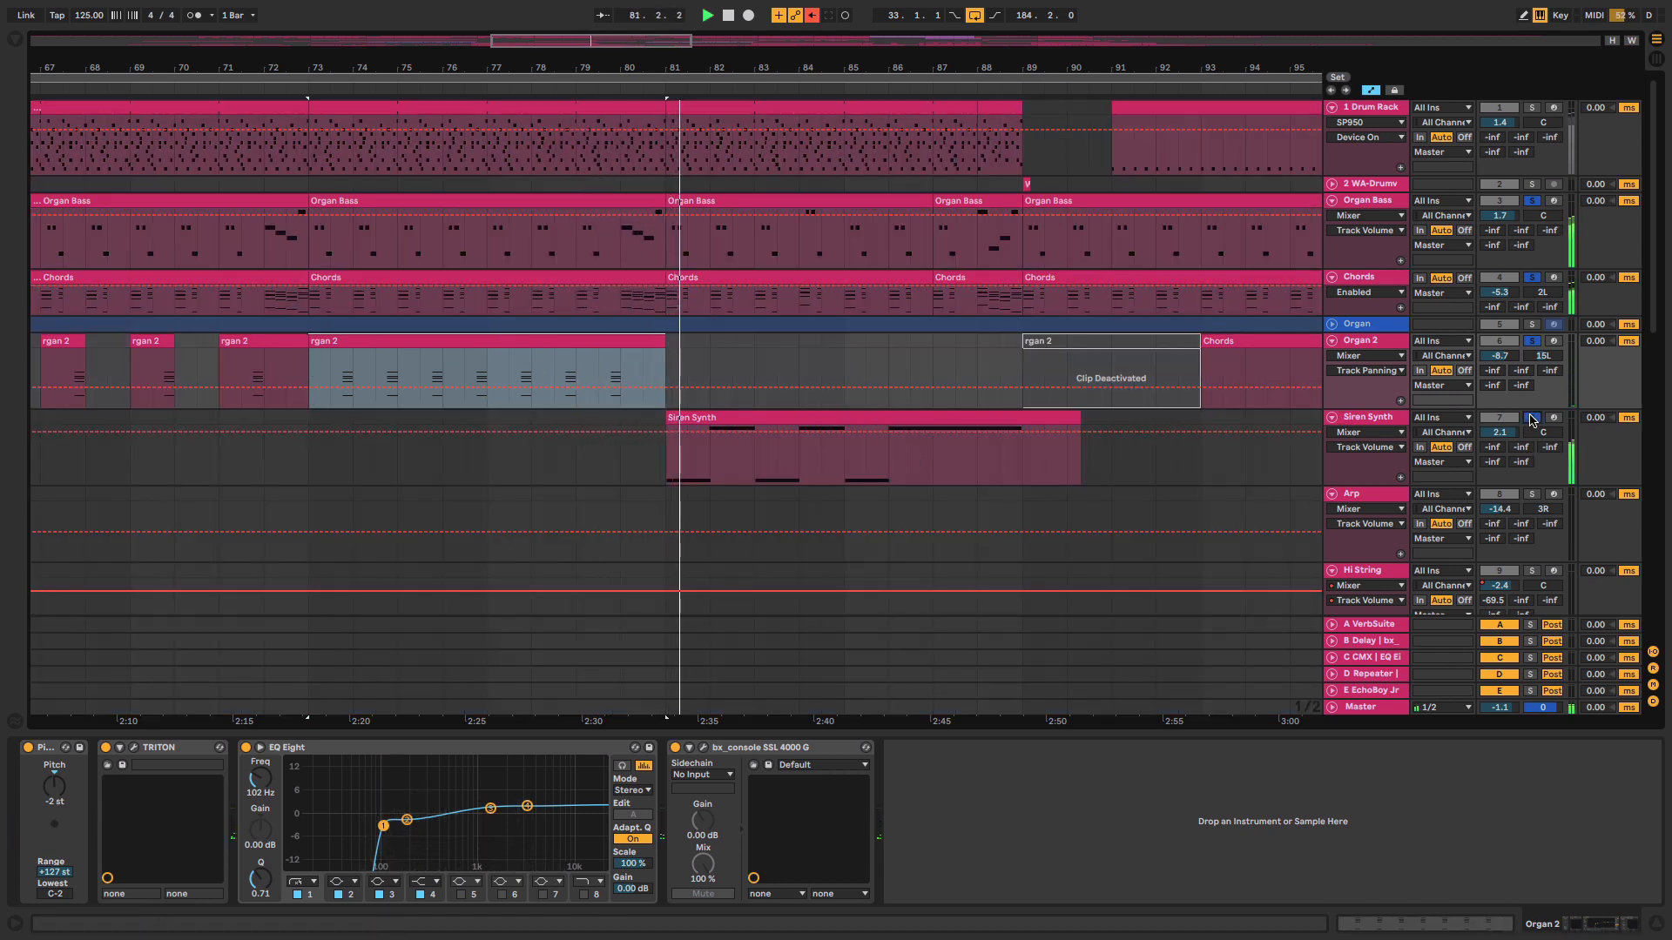
pyautogui.click(1392, 418)
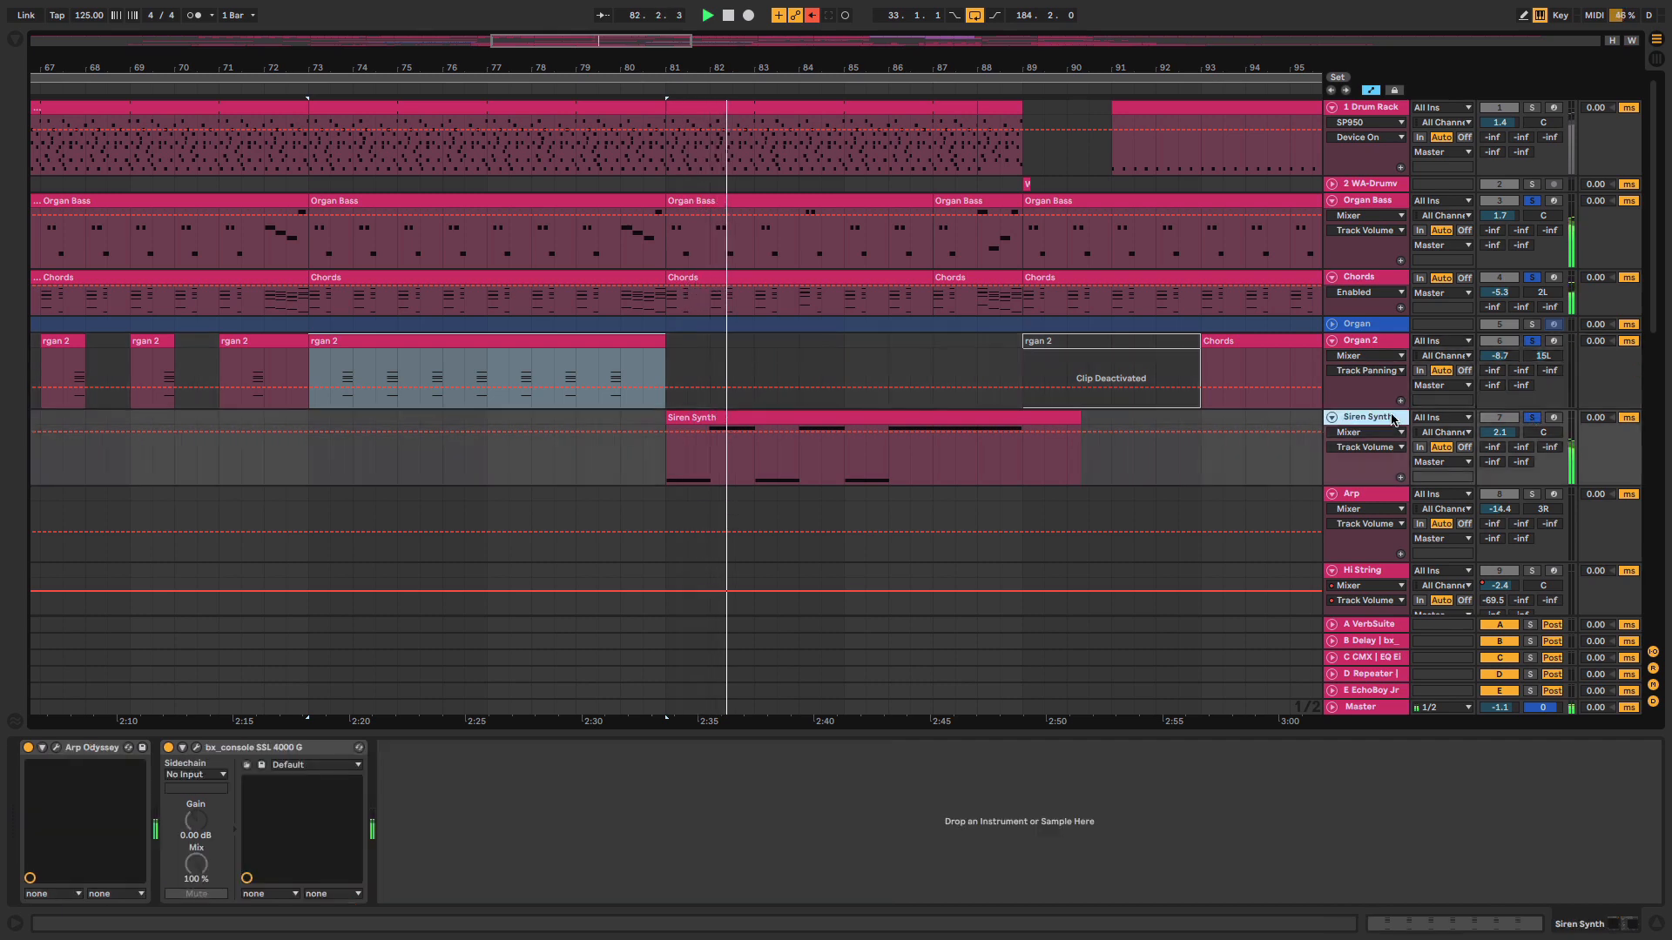
pyautogui.click(56, 748)
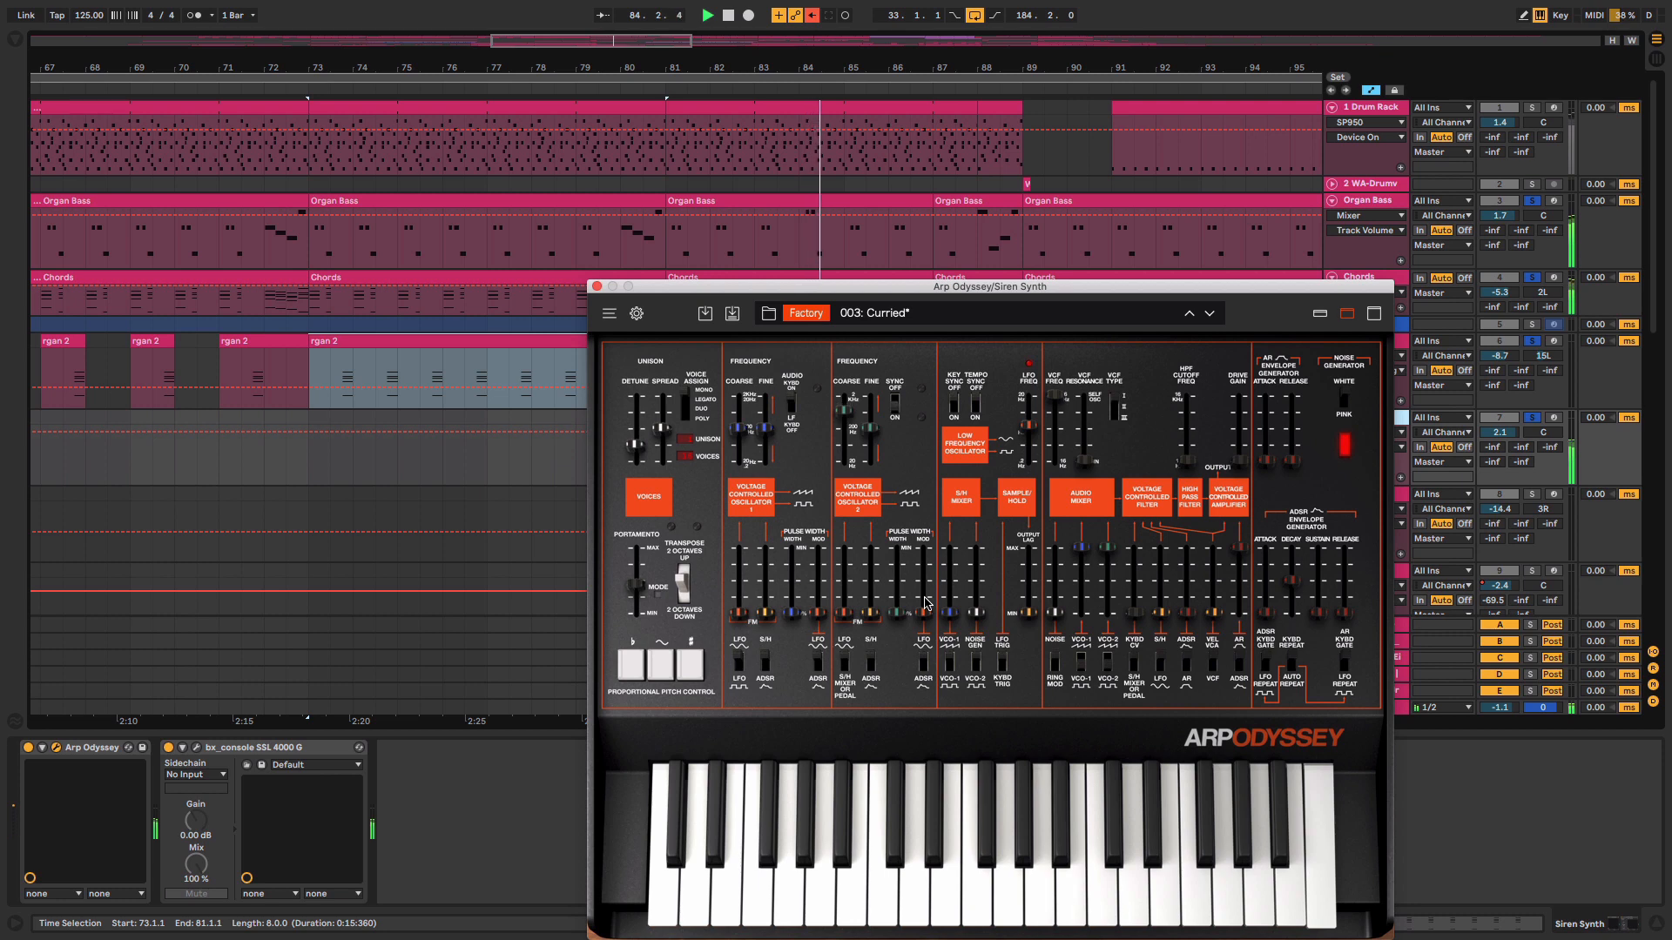
pyautogui.press('super+alt+p')
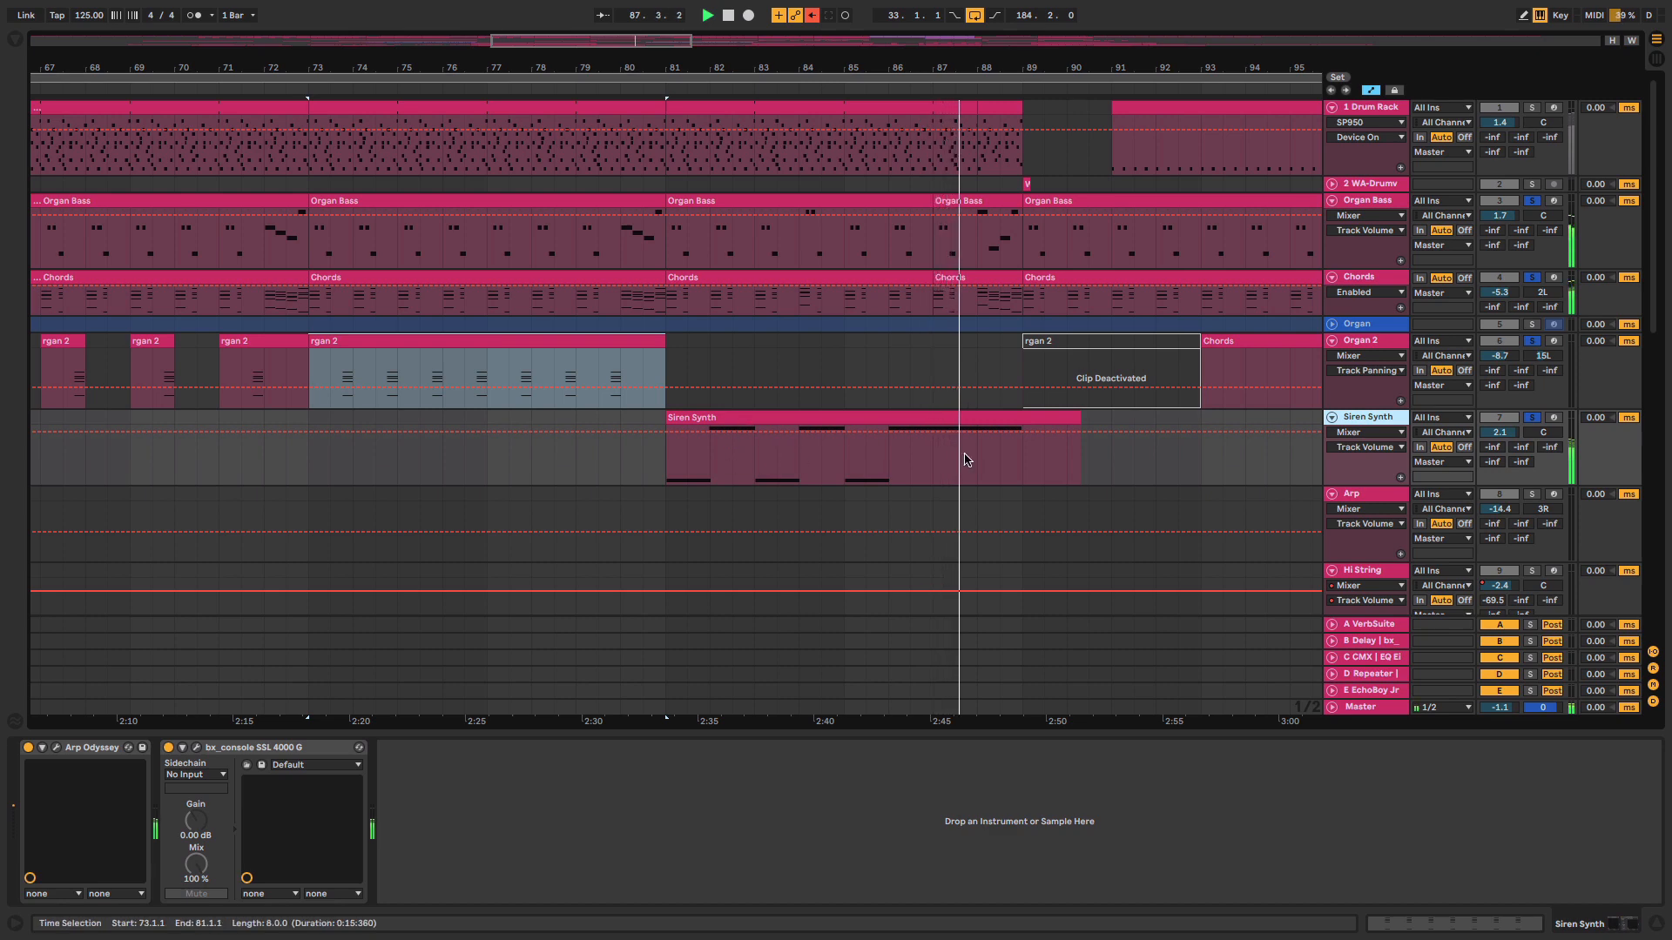
# - Add the Organ, Hi String and pad tracks to the soloed tracks
pyautogui.moveTo(990, 88); pyautogui.dragTo(849, 84)
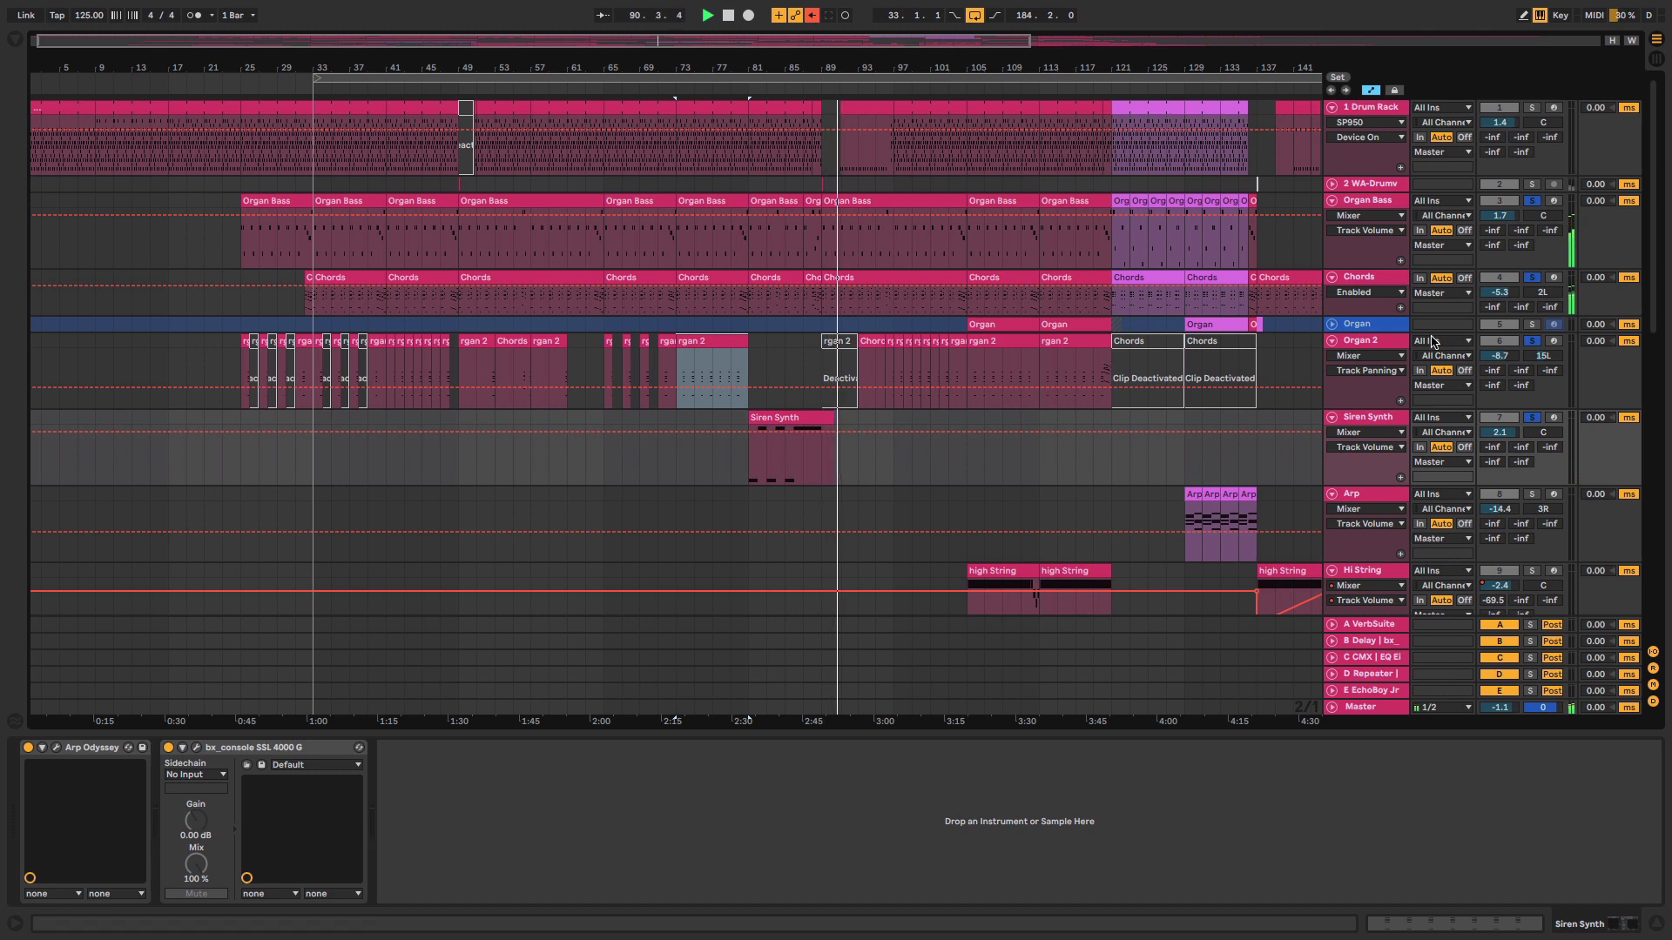
pyautogui.click(1535, 323)
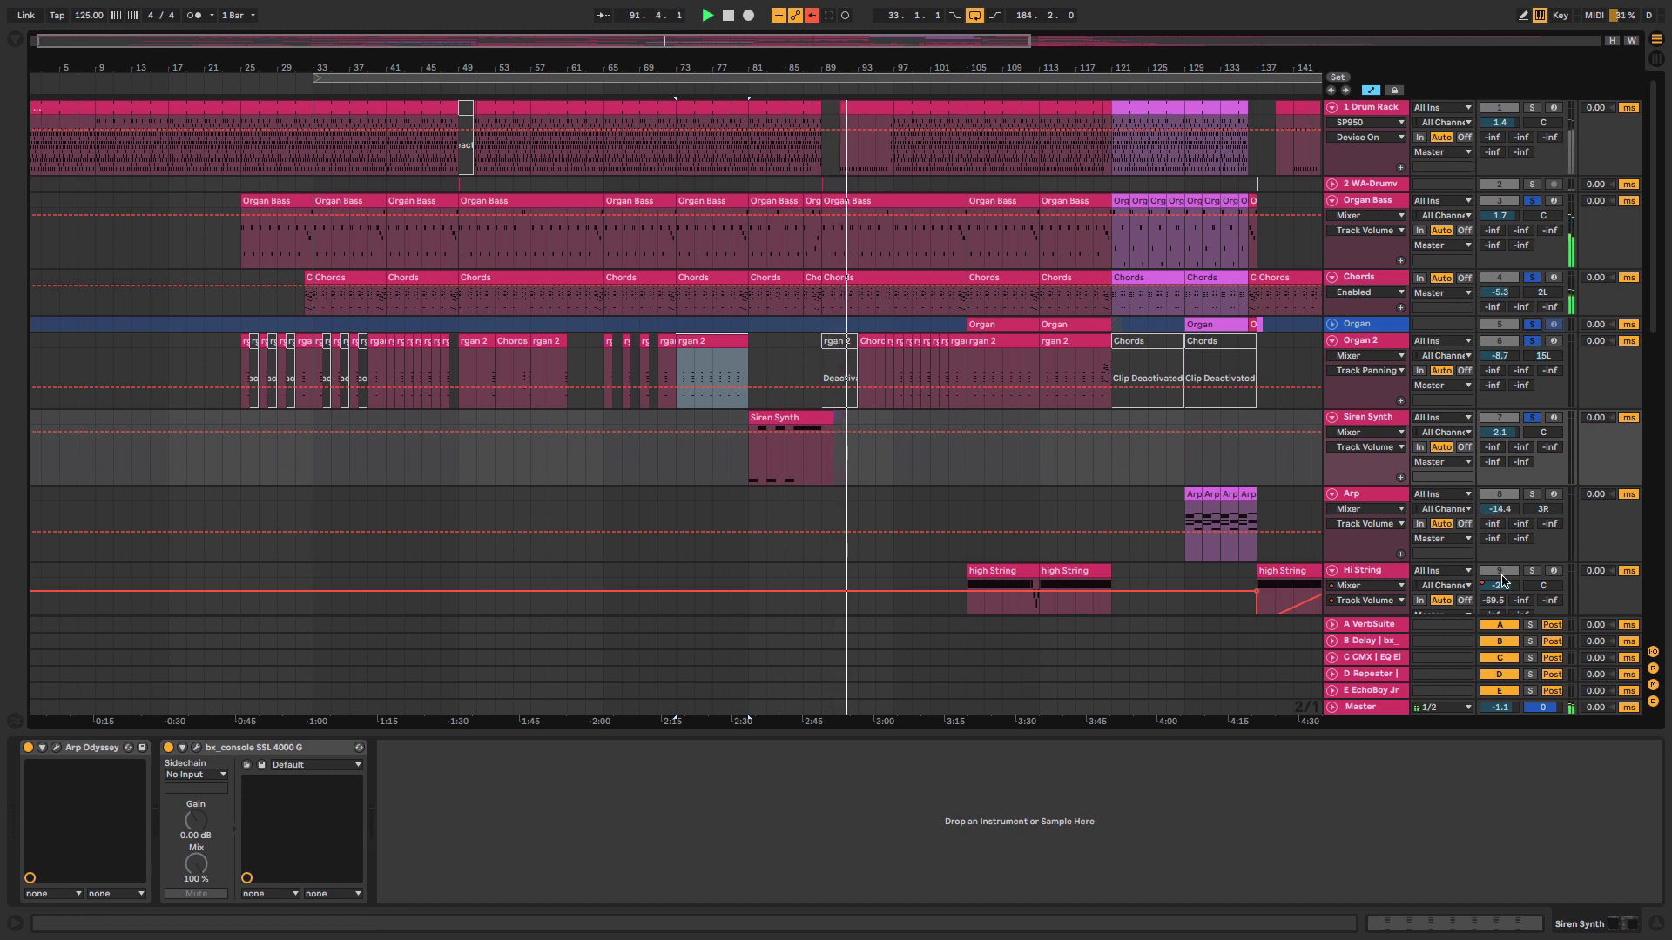
pyautogui.click(1531, 570)
pyautogui.scroll(-6, 1182, 424)
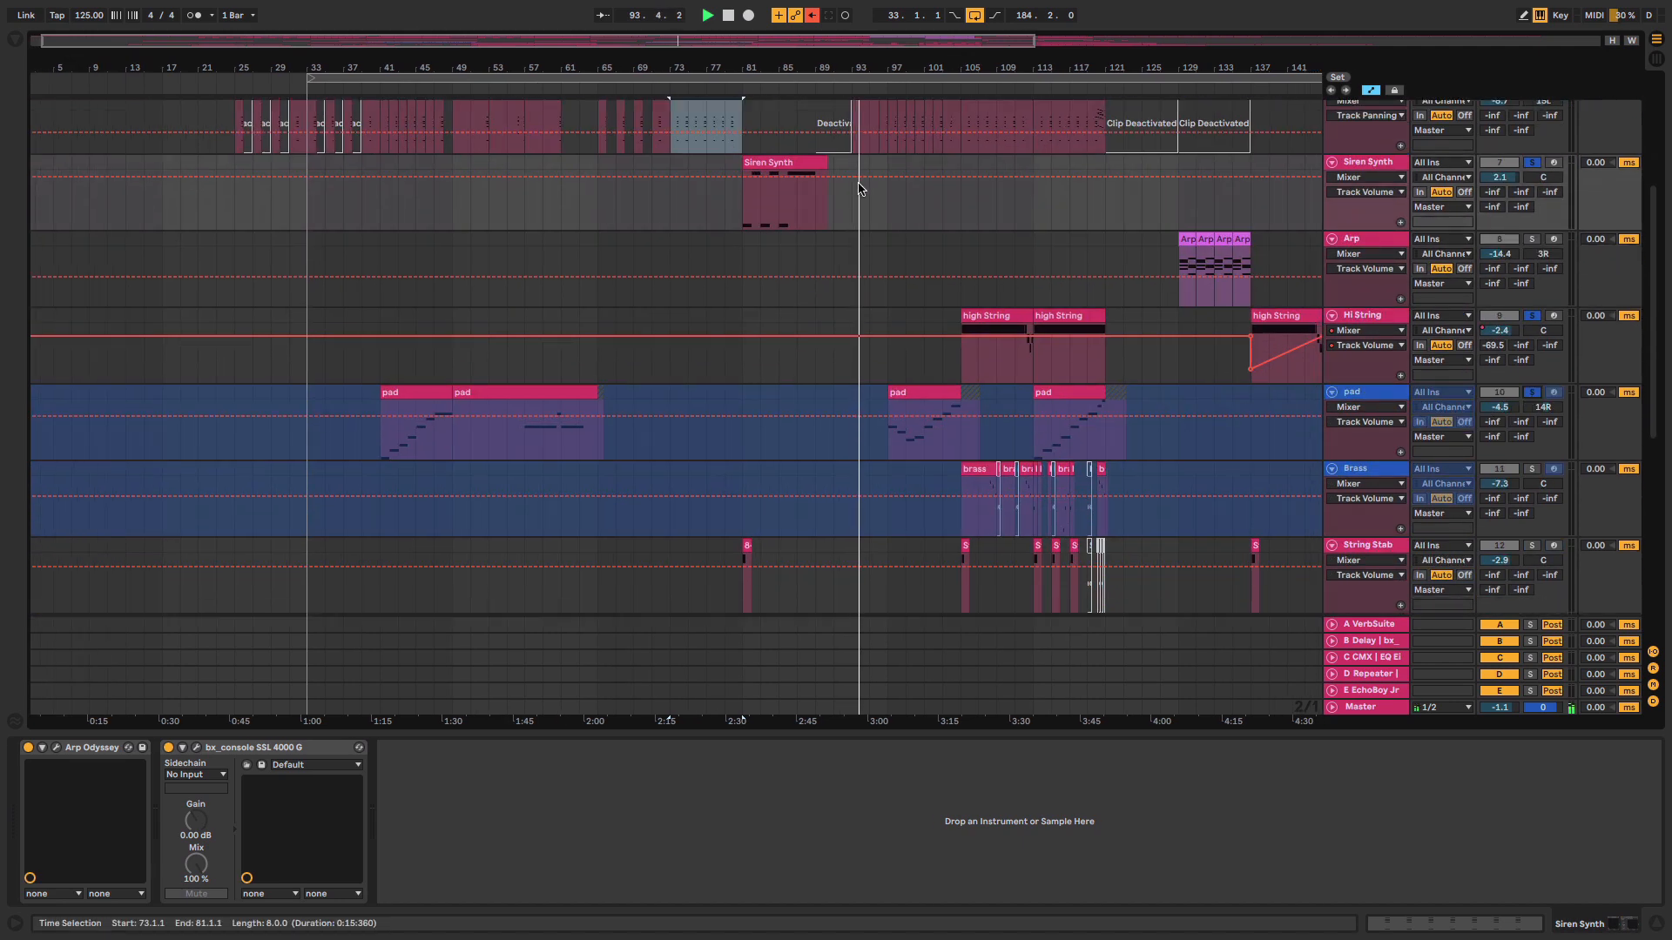
pyautogui.click(1371, 396)
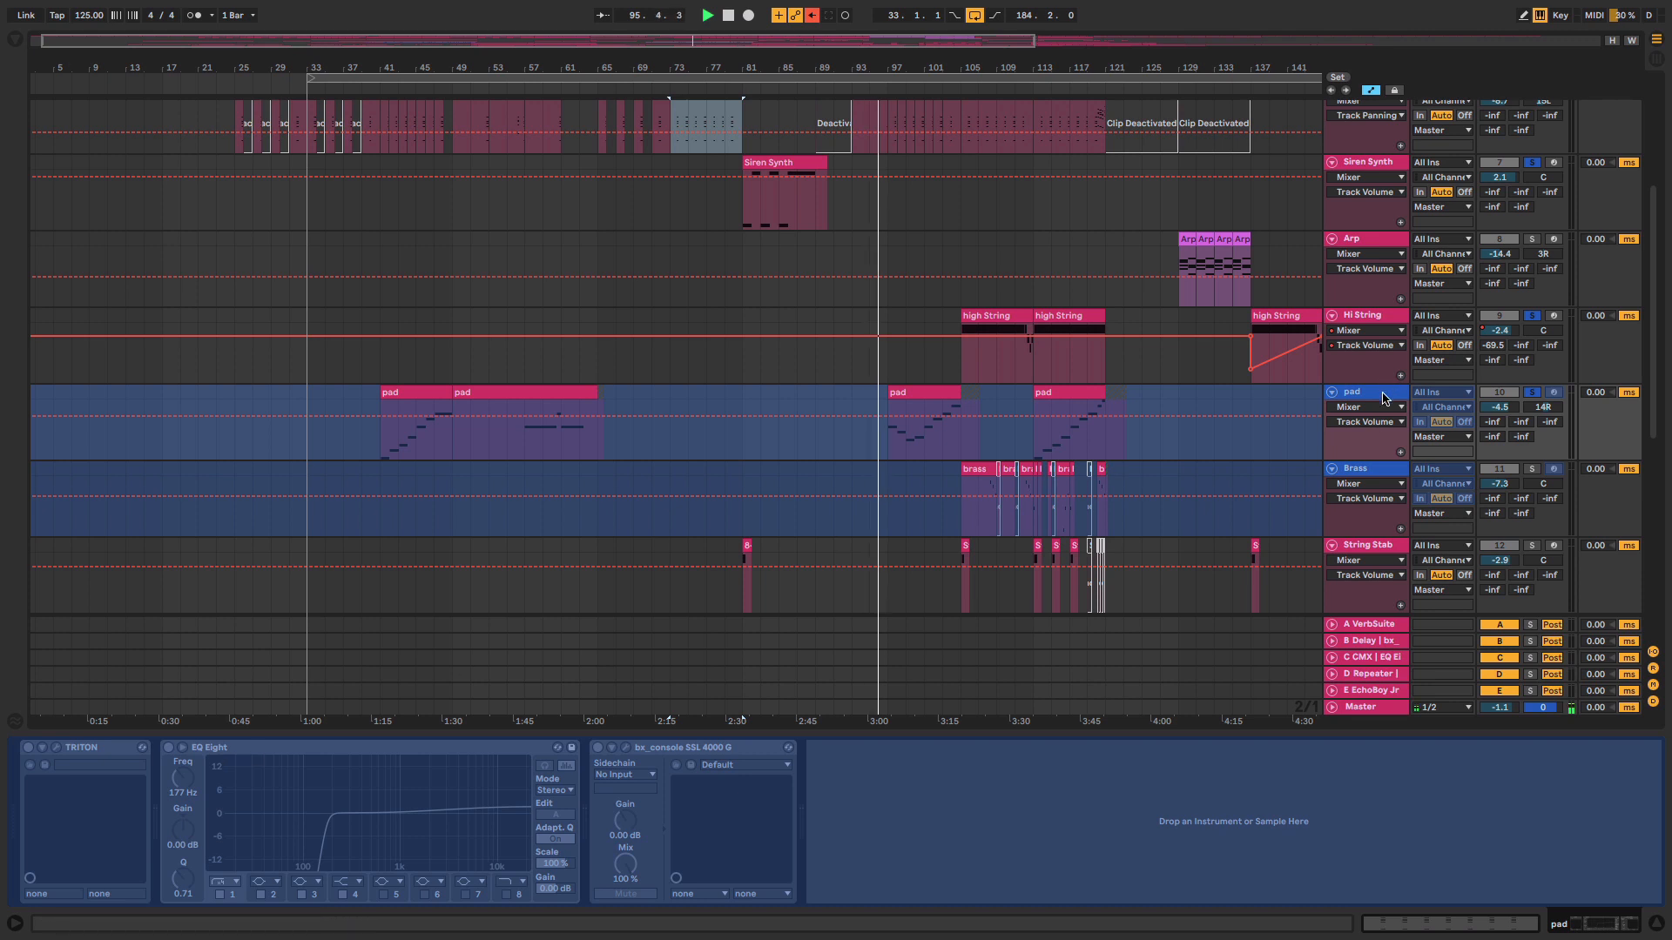
pyautogui.rightClick(1385, 397)
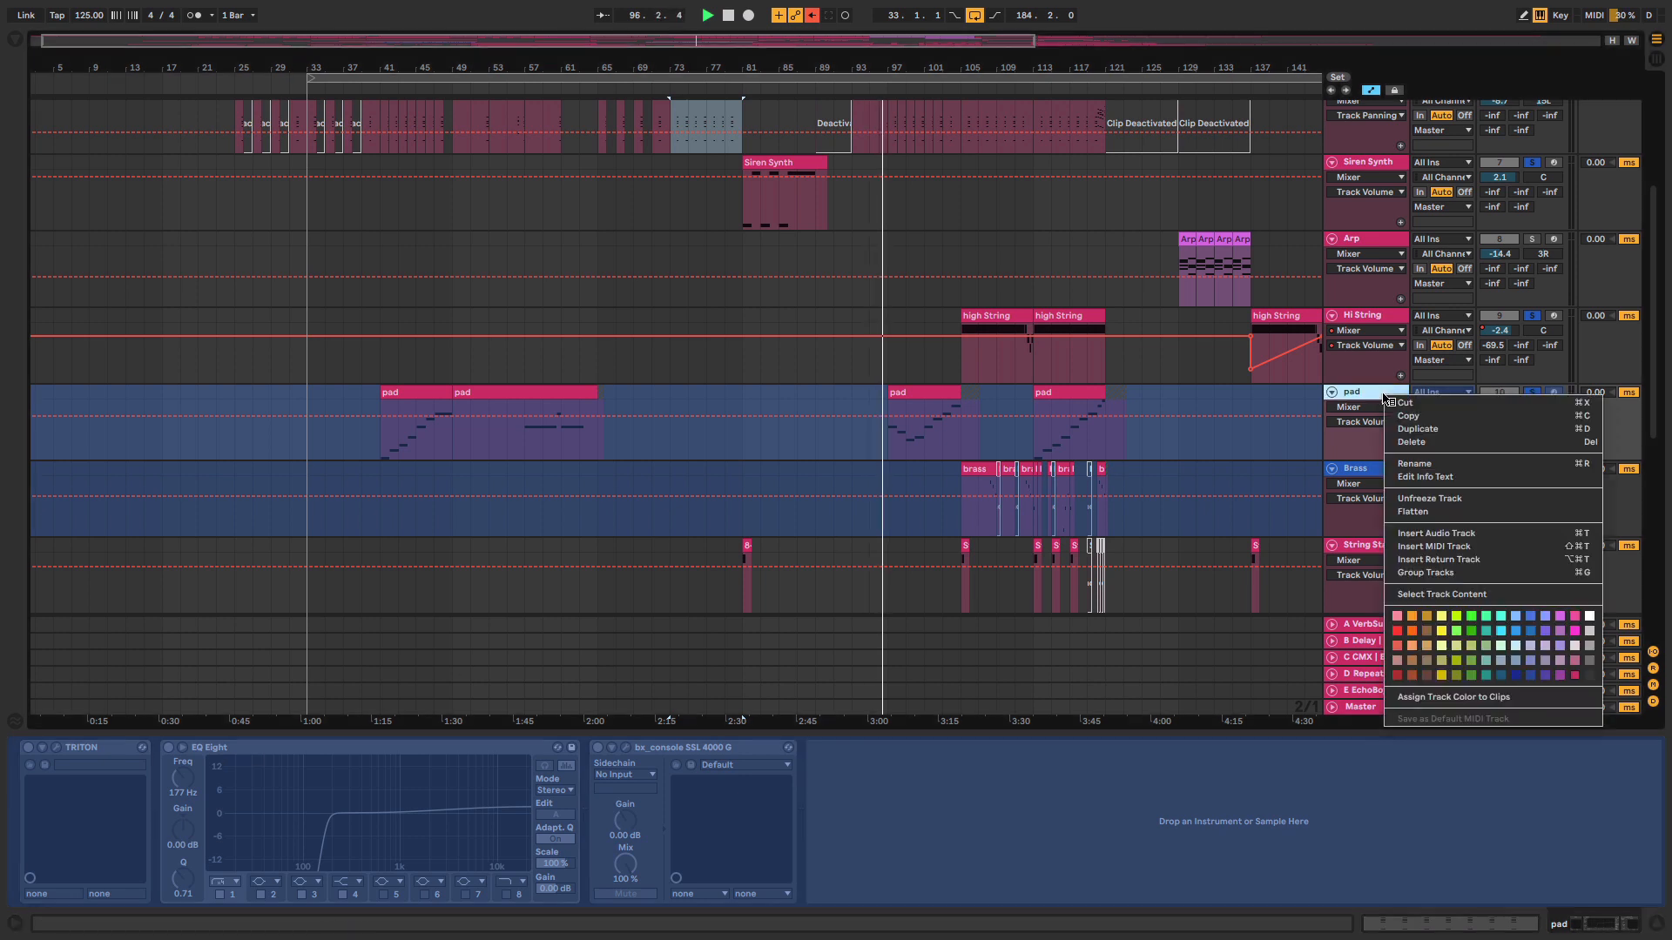
pyautogui.click(1447, 513)
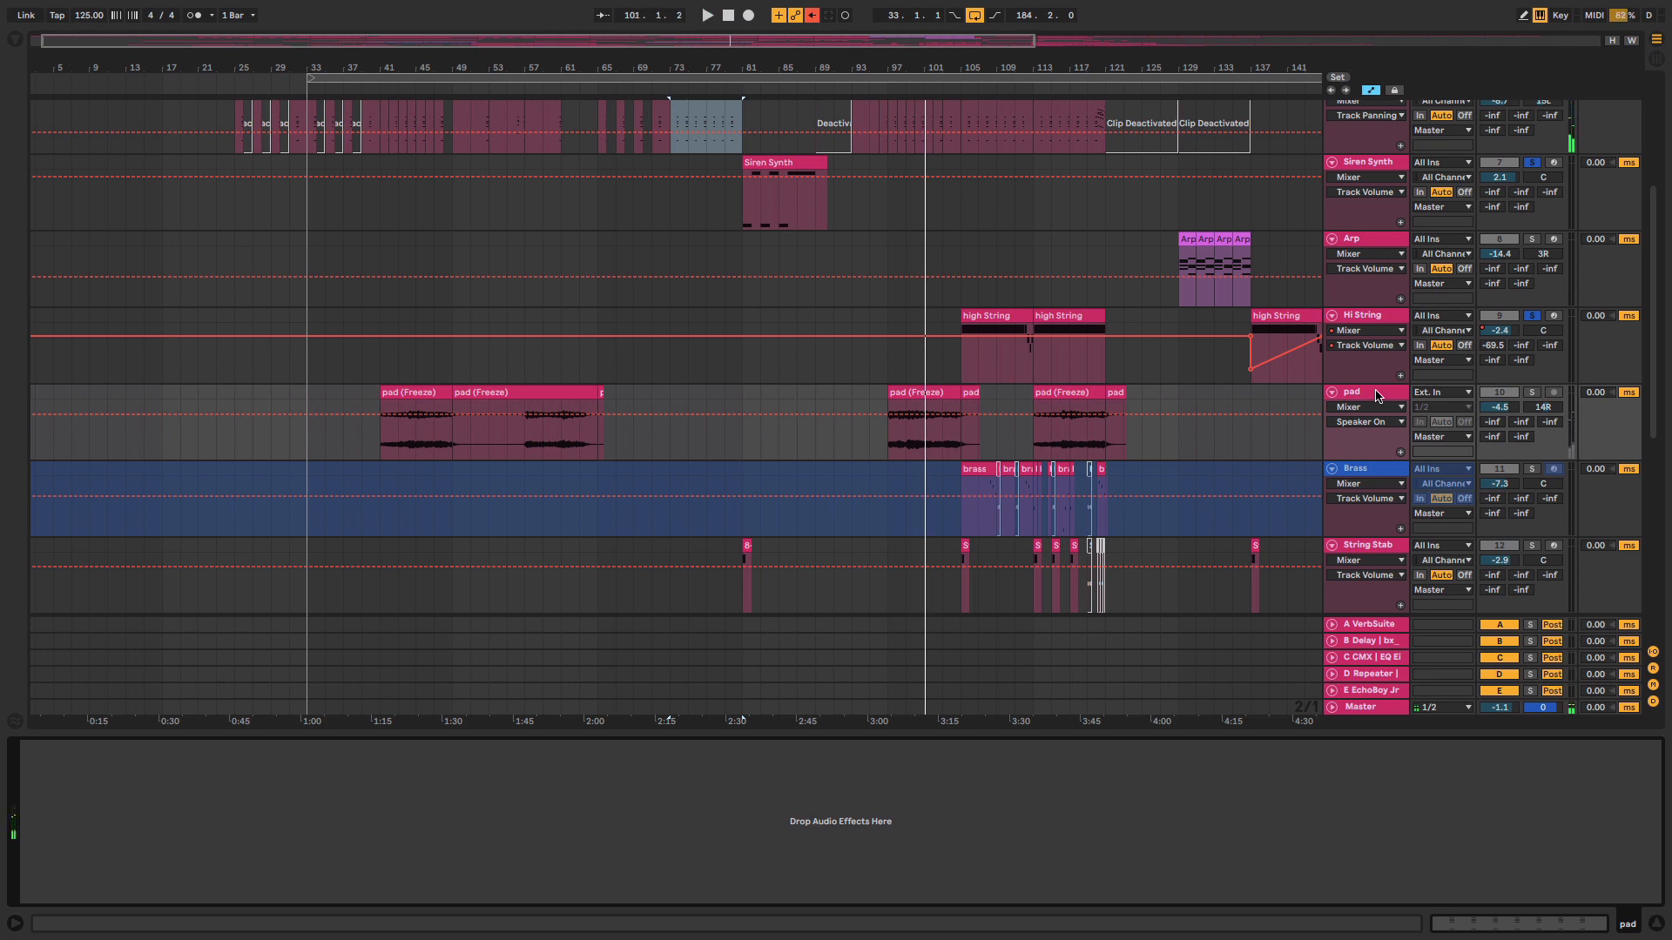
pyautogui.hotkey('ctrl', 'z')
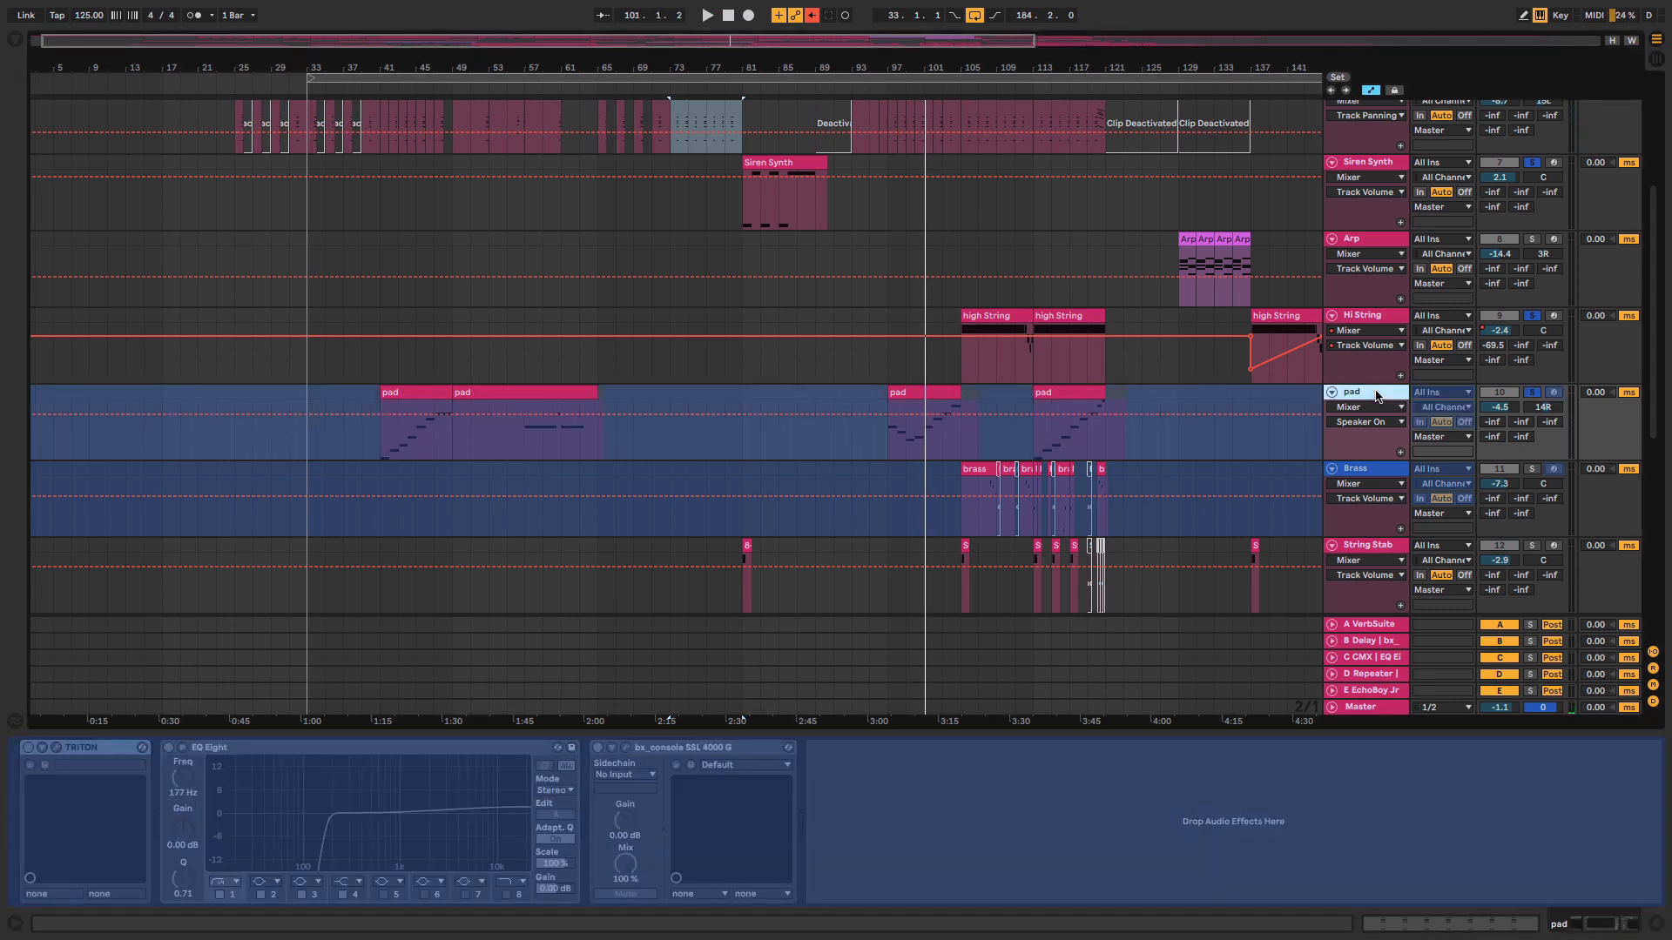
# - Unfreeze the pad track and inspect the program loaded in its TRITON plug-in
pyautogui.rightClick(1376, 396)
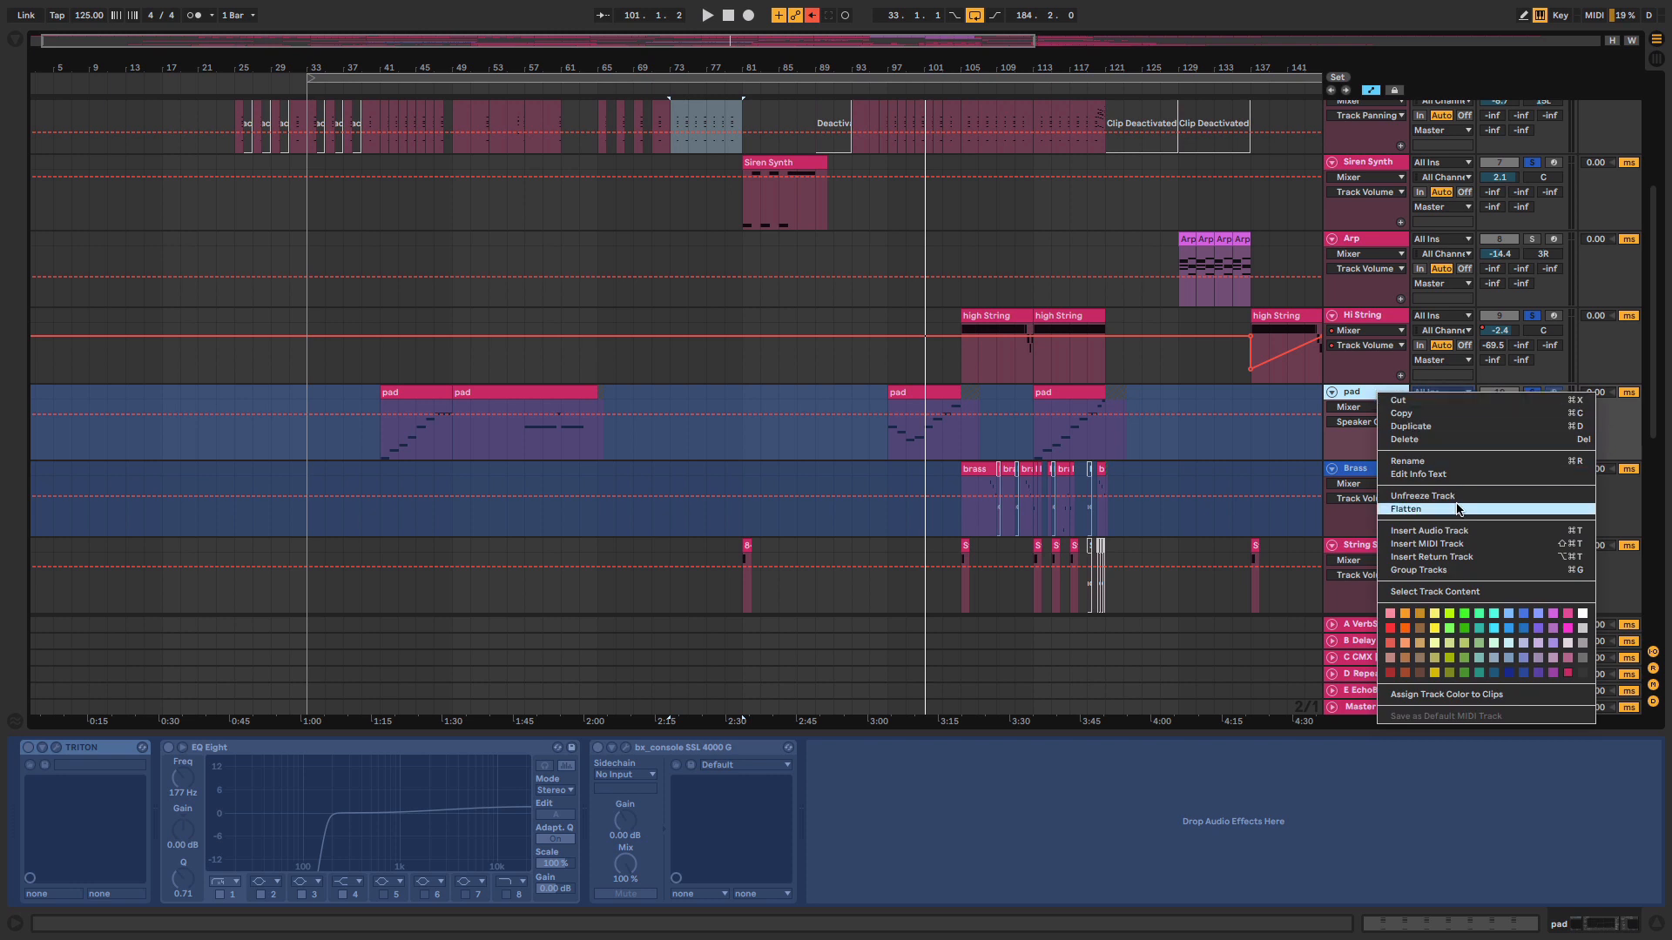
pyautogui.click(1430, 496)
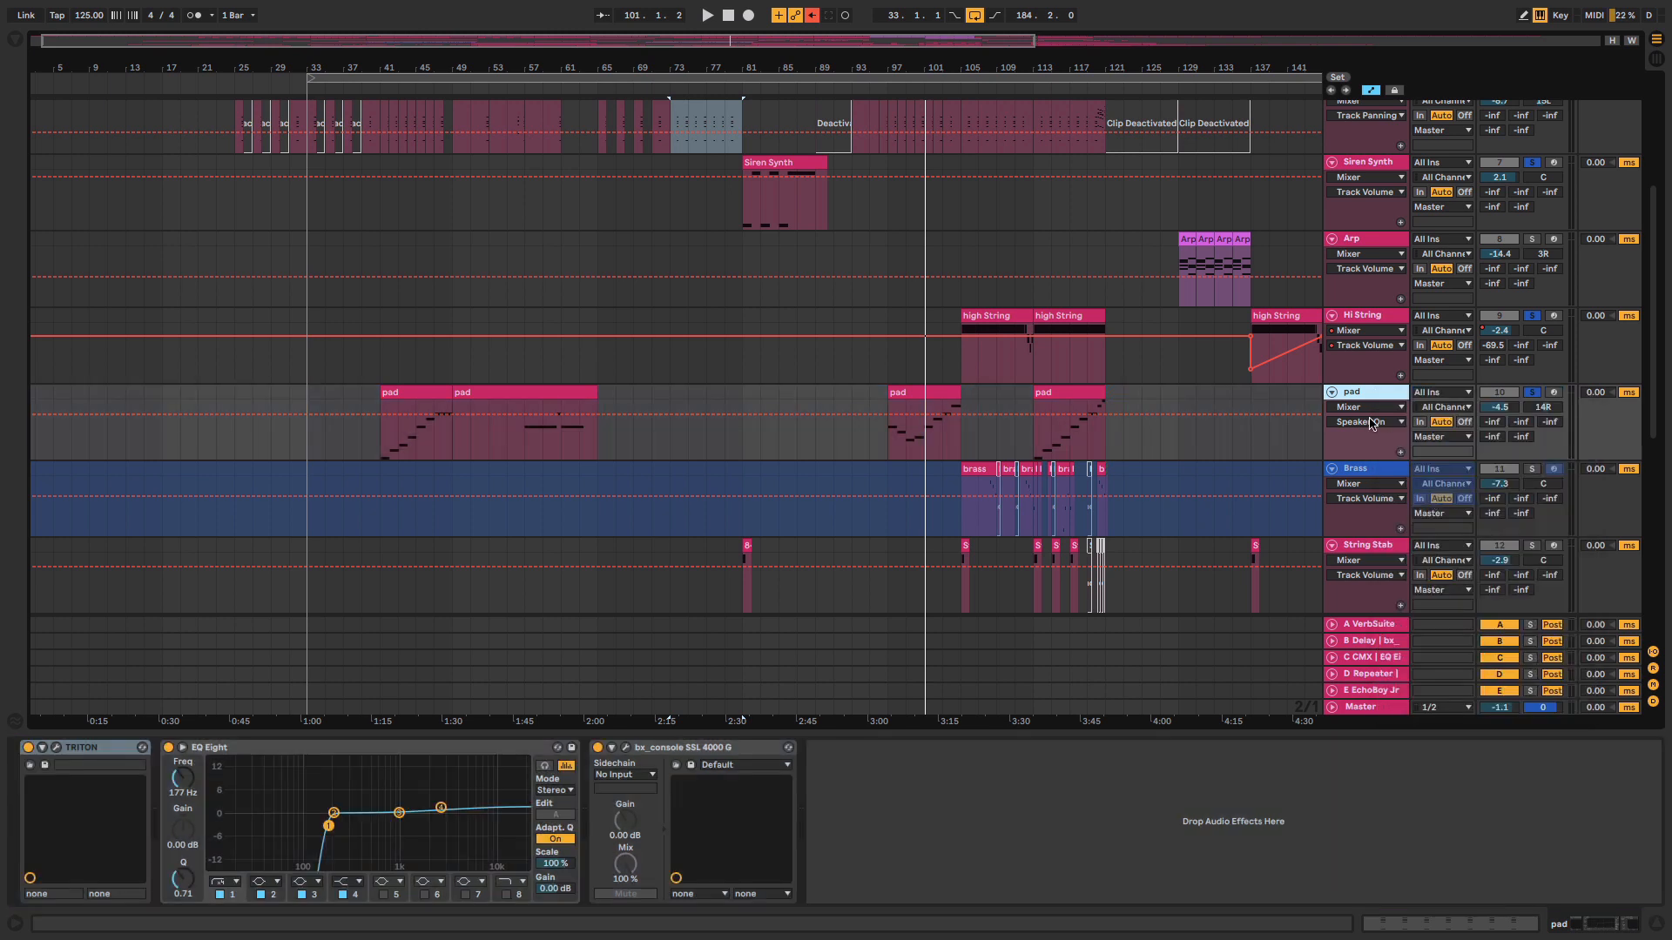
pyautogui.click(58, 750)
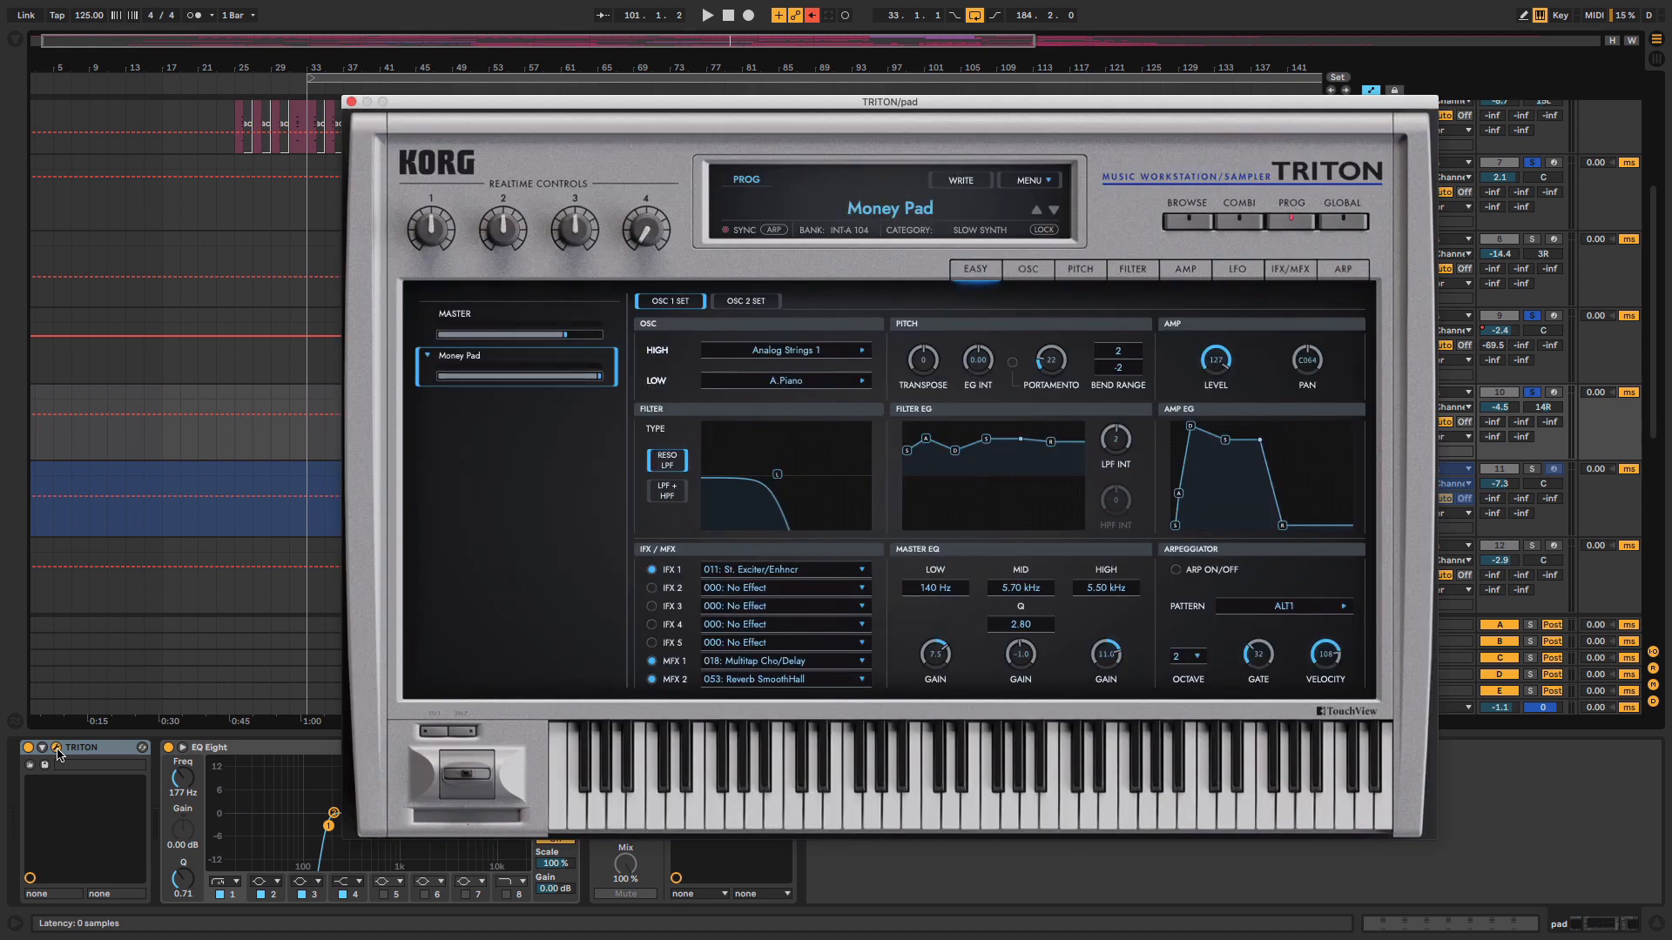
pyautogui.click(351, 102)
# - Play the soloed tracks from about bar 97 and examine the pad clips through to the end of the song
pyautogui.click(886, 89)
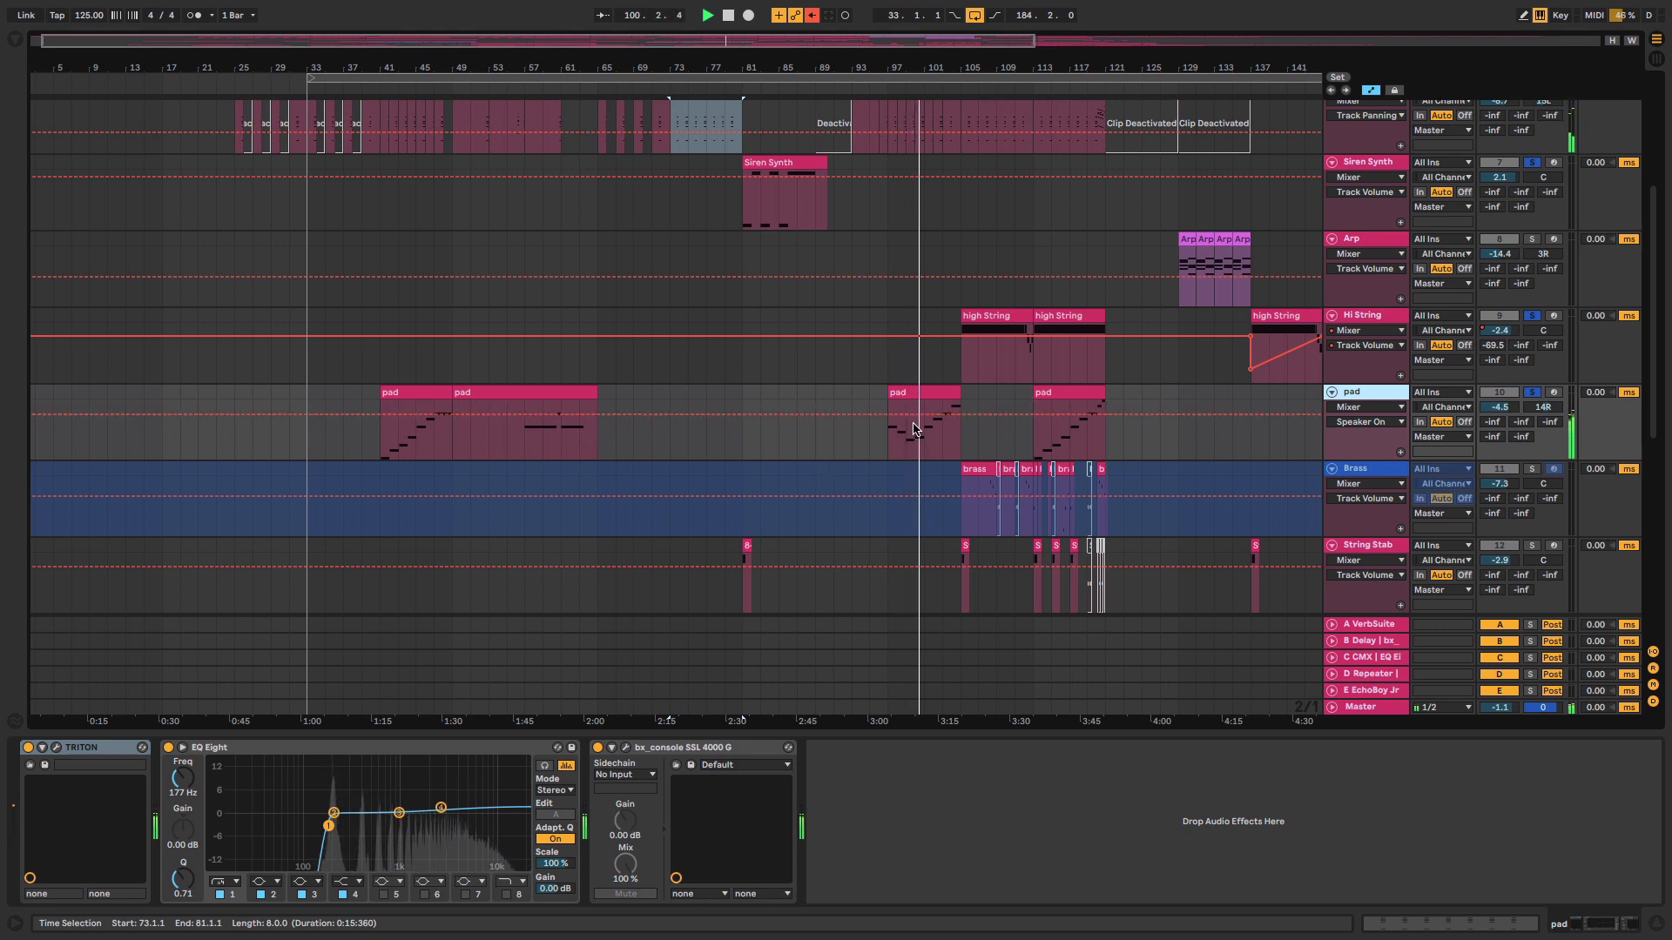
pyautogui.hscroll(5, 1186, 459)
pyautogui.scroll(1, 1186, 459)
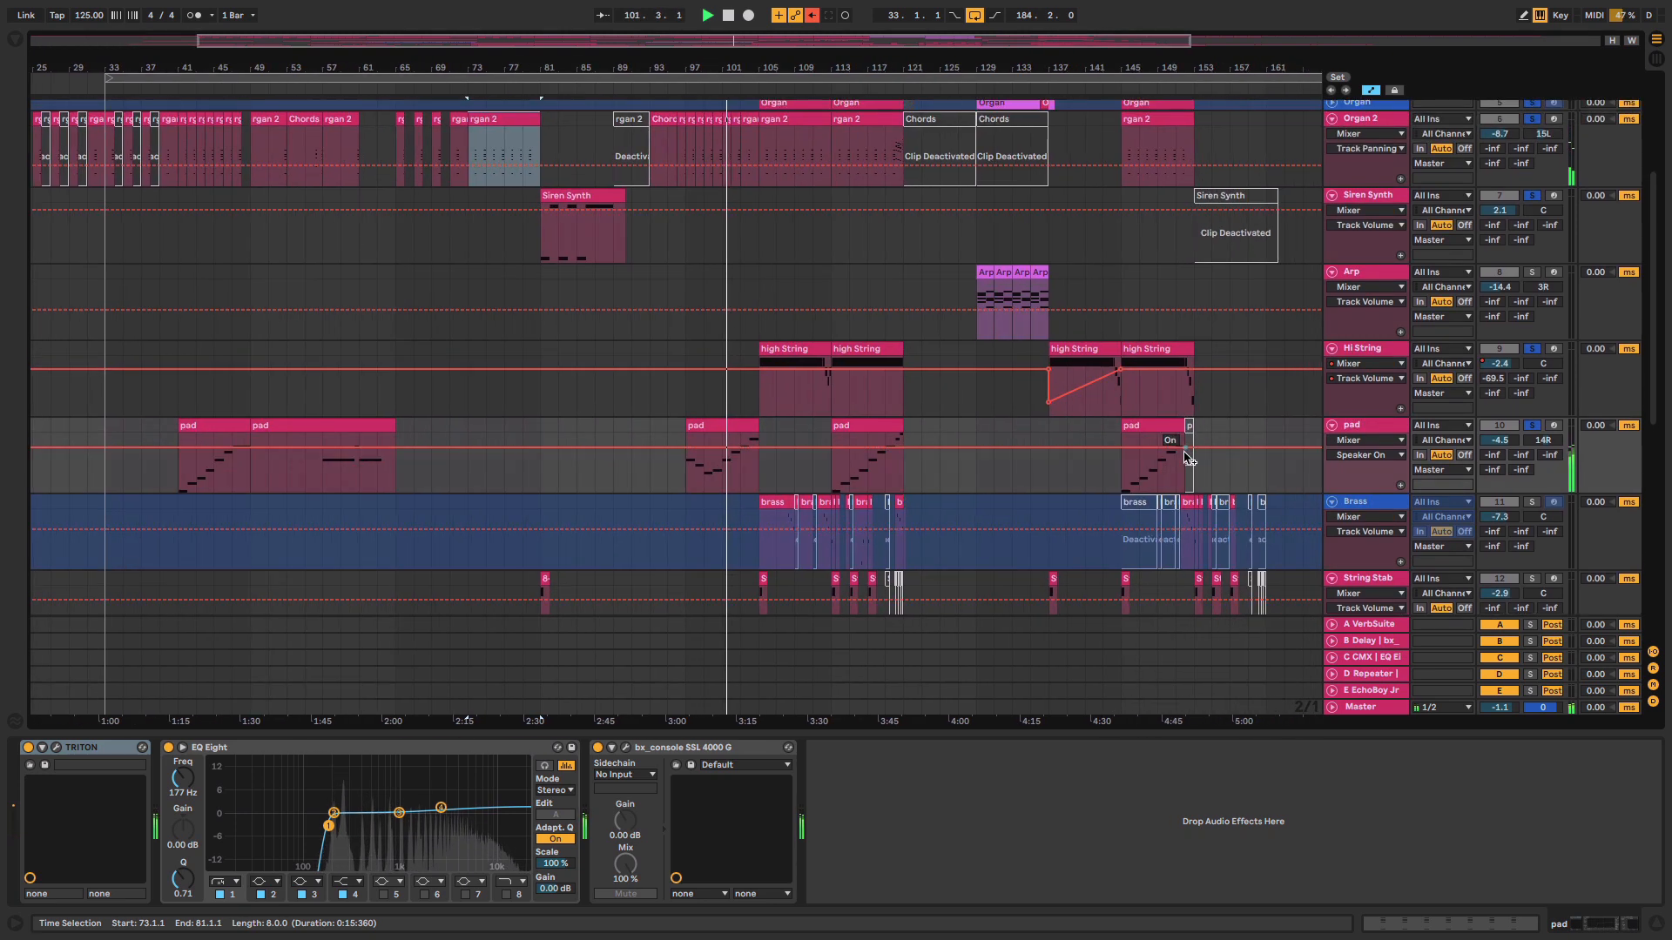
pyautogui.hscroll(1, 1186, 459)
pyautogui.scroll(1, 1186, 459)
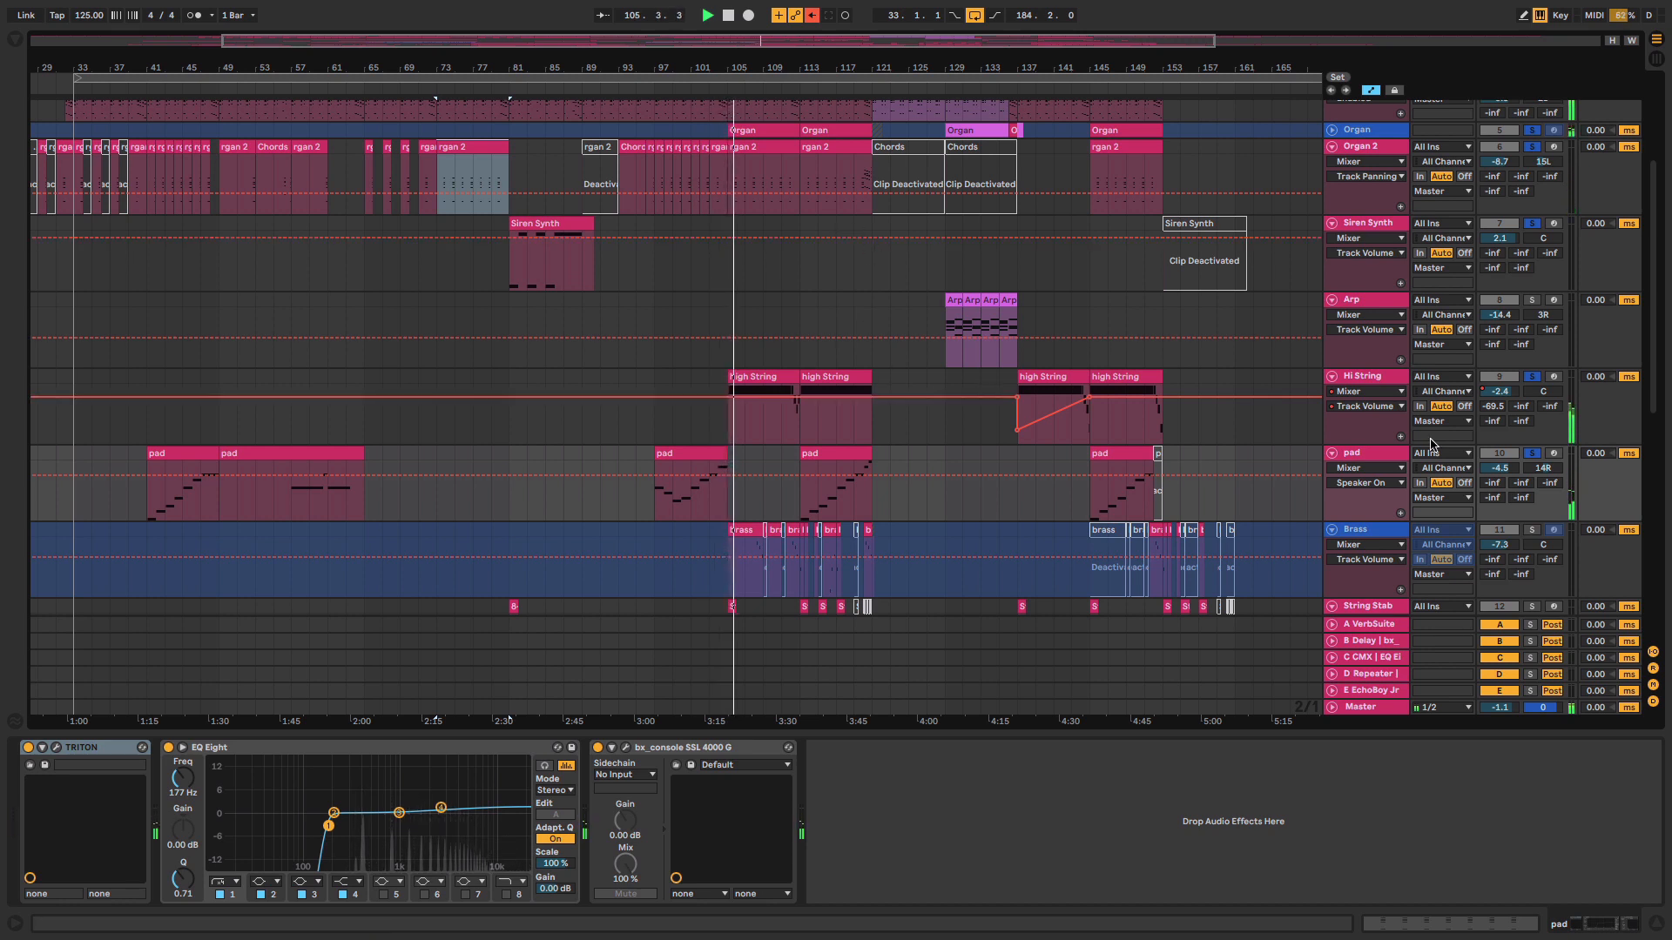
# - Inspect the program loaded in the Hi String track's TRITON plug-in while its clips play
pyautogui.click(1369, 377)
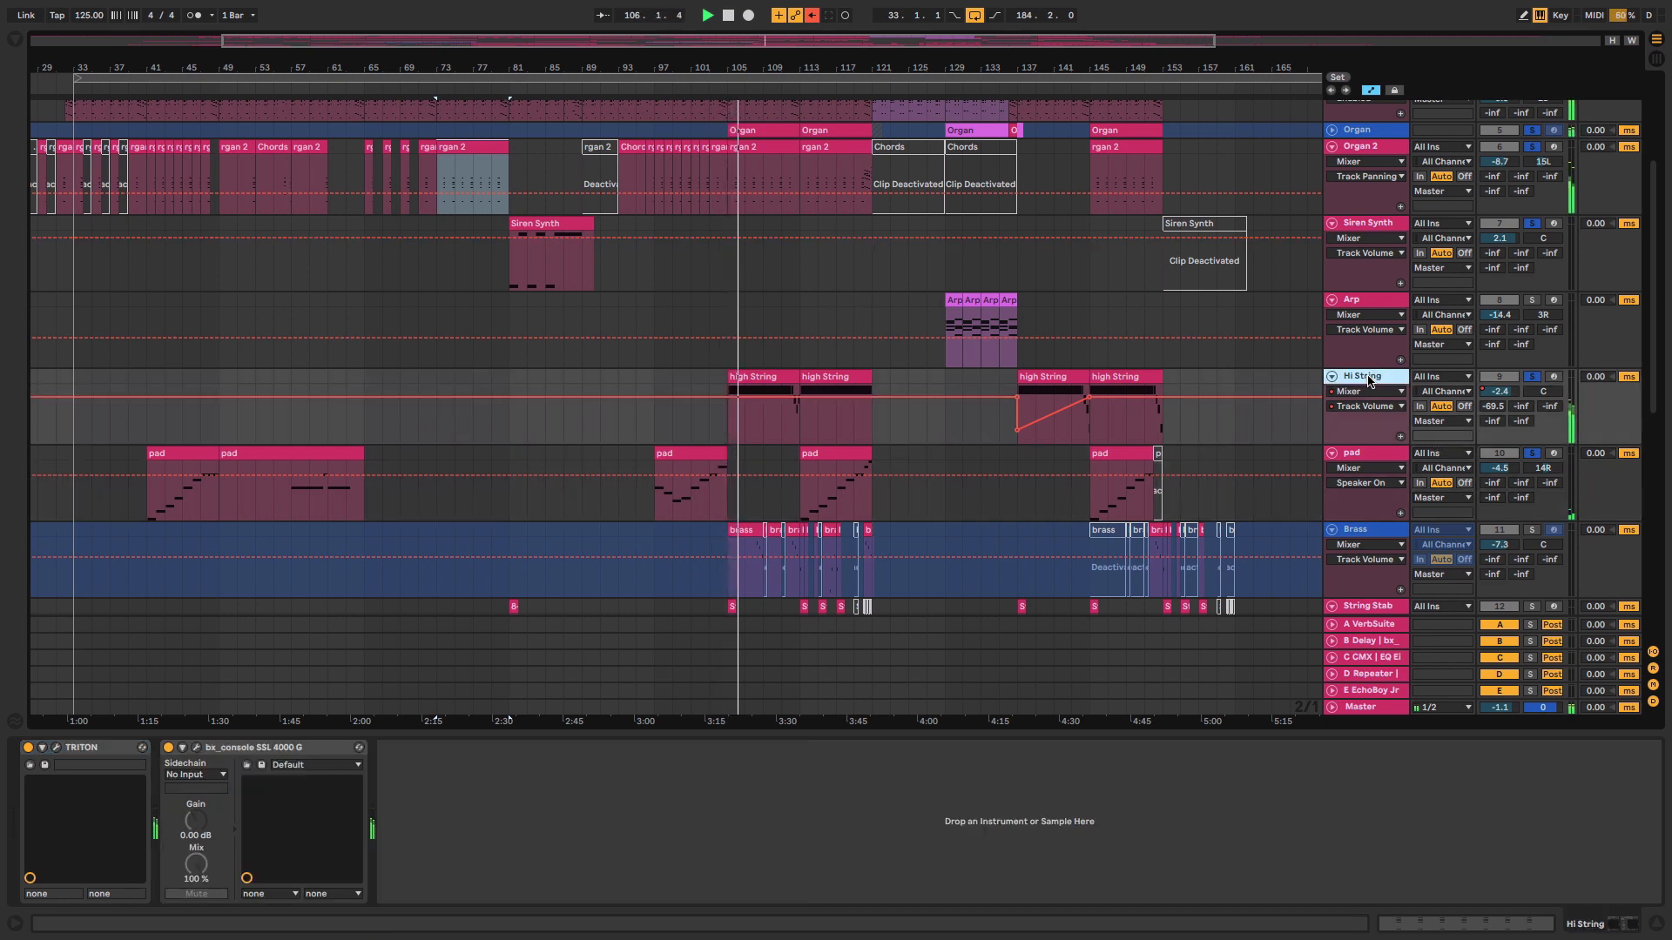
pyautogui.click(60, 752)
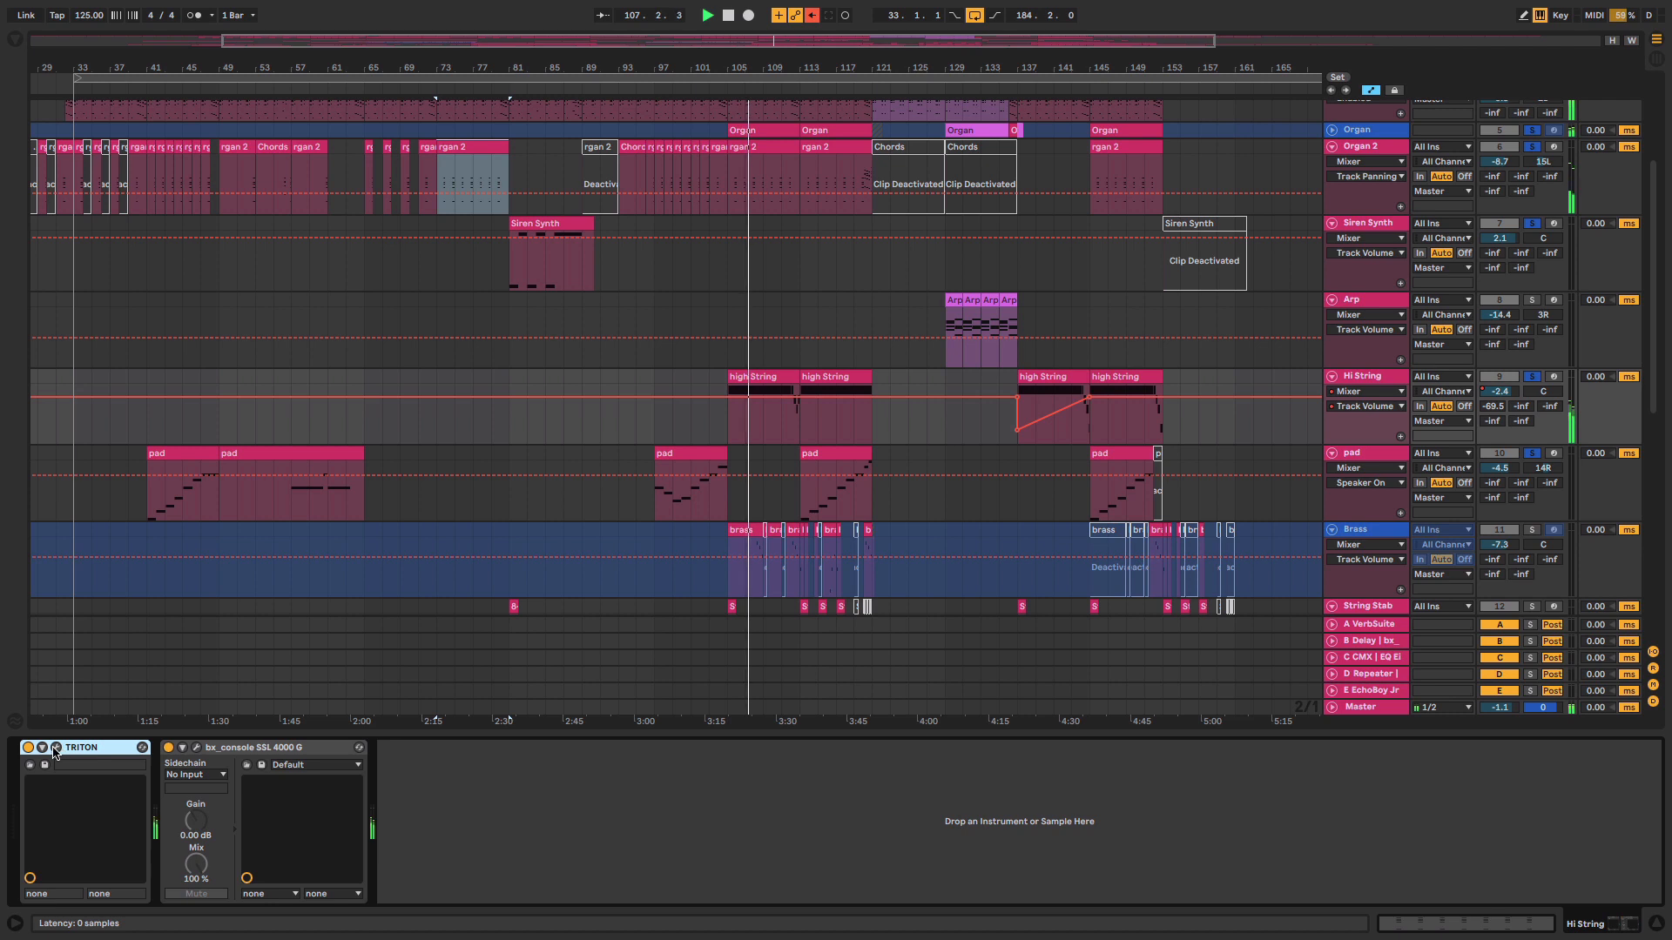
pyautogui.click(55, 749)
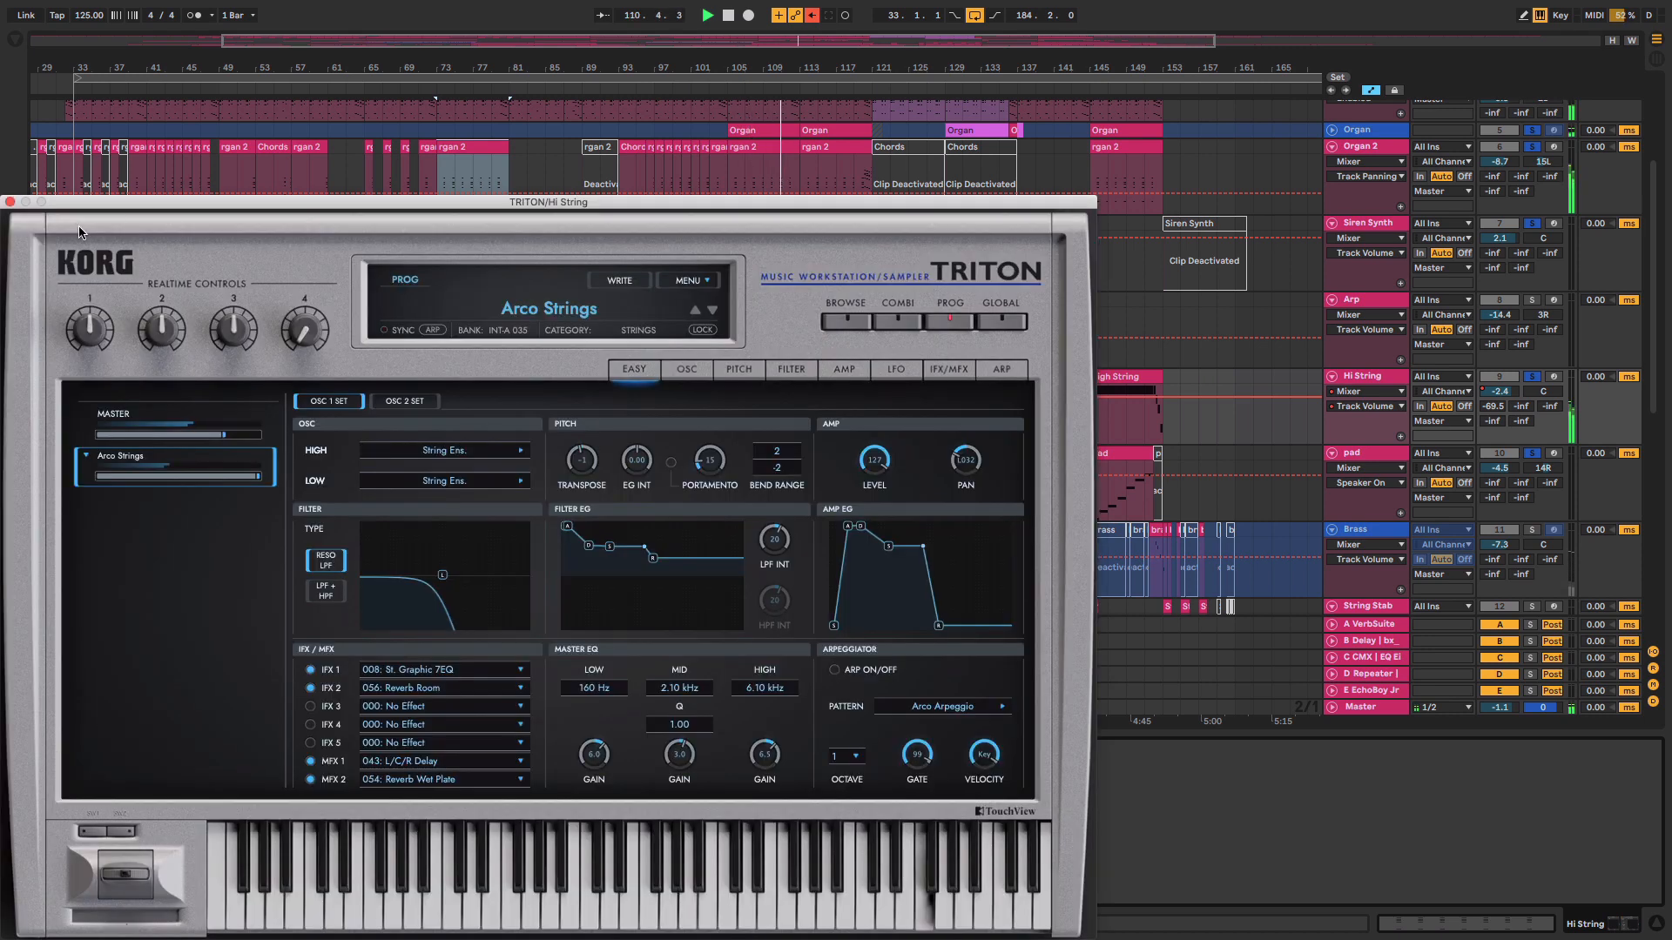
# - Close the Hi String plug-in, then clear all solos and look over the lower tracks while the full mix plays
pyautogui.press('super+w')
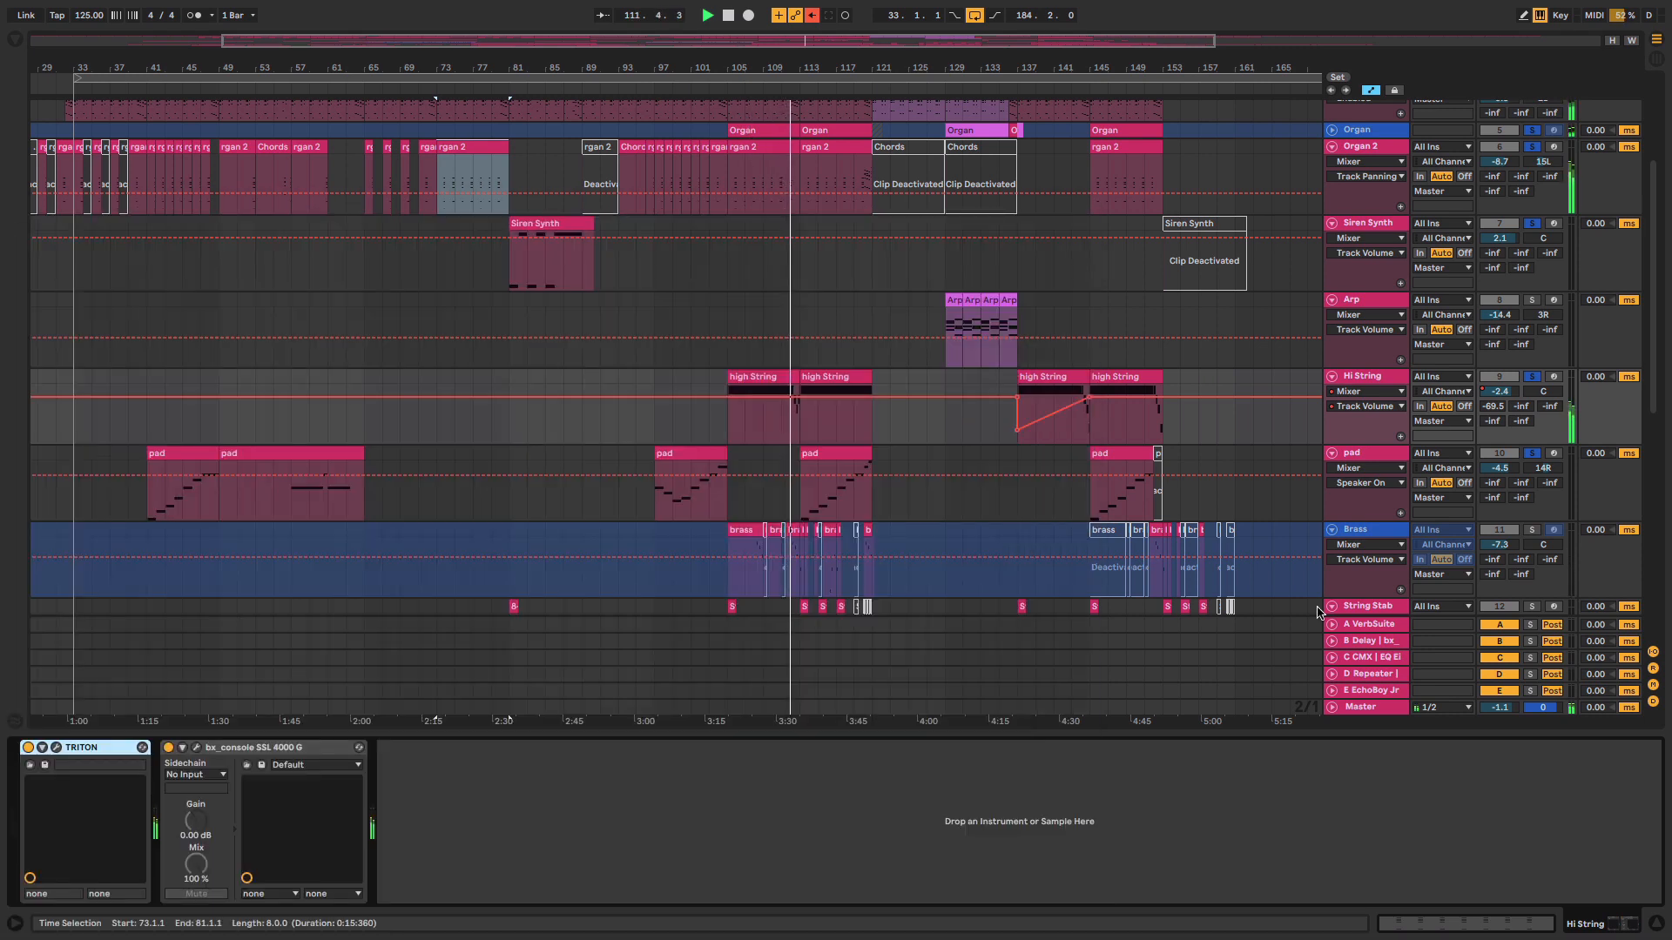
pyautogui.click(1385, 131)
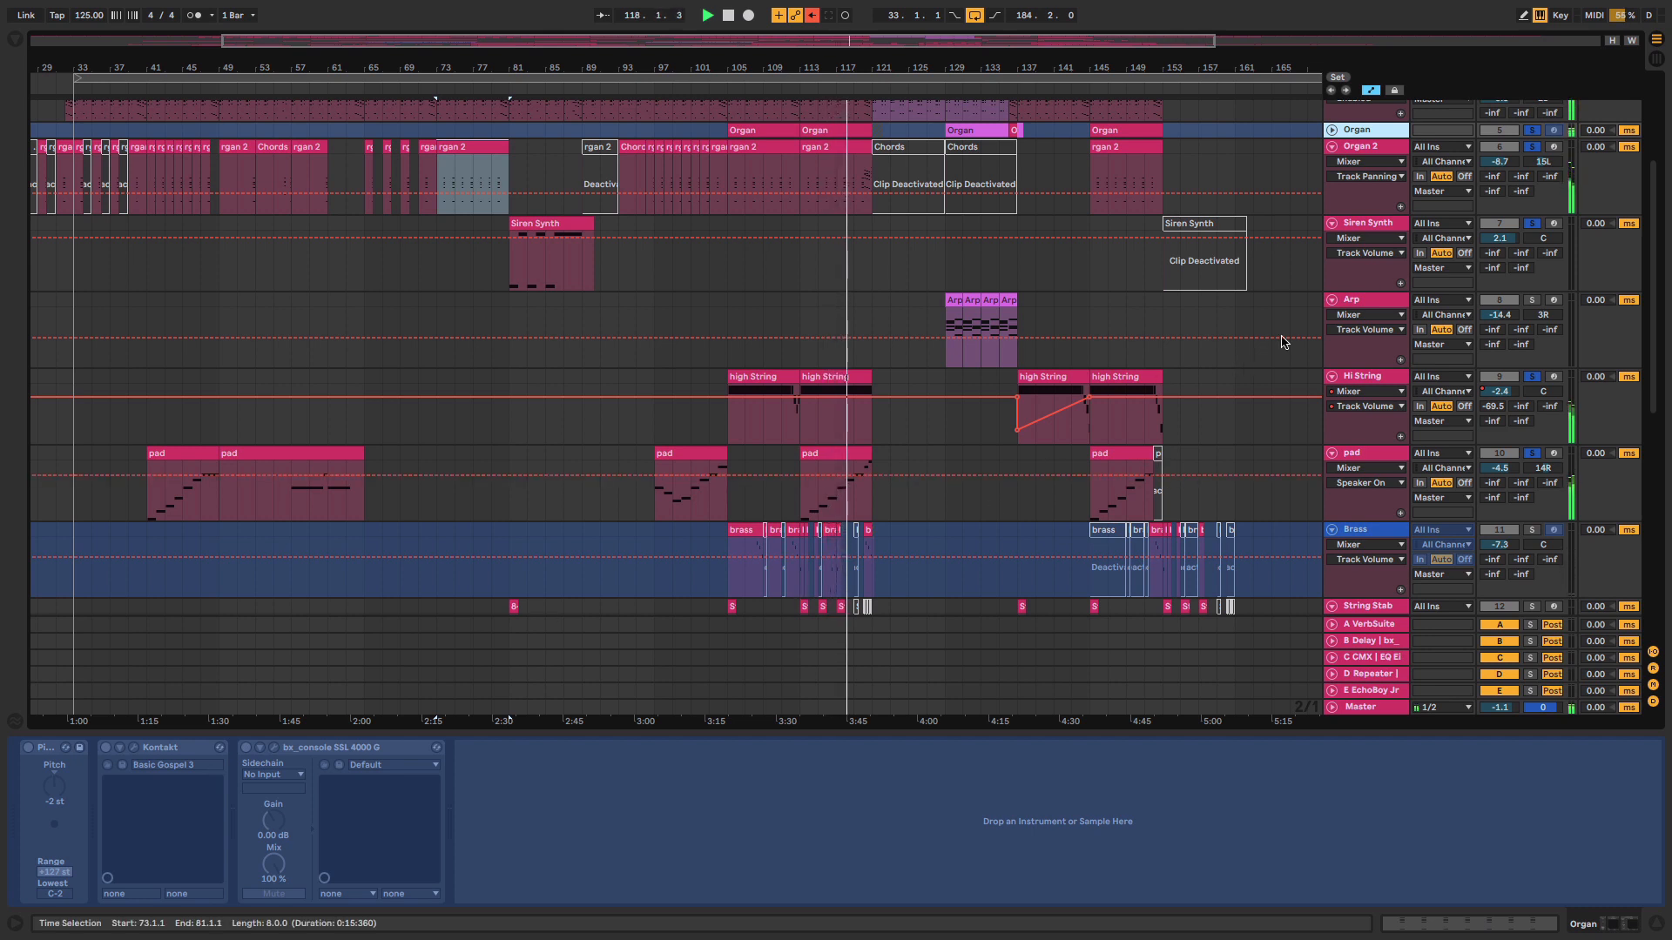
pyautogui.click(1533, 132)
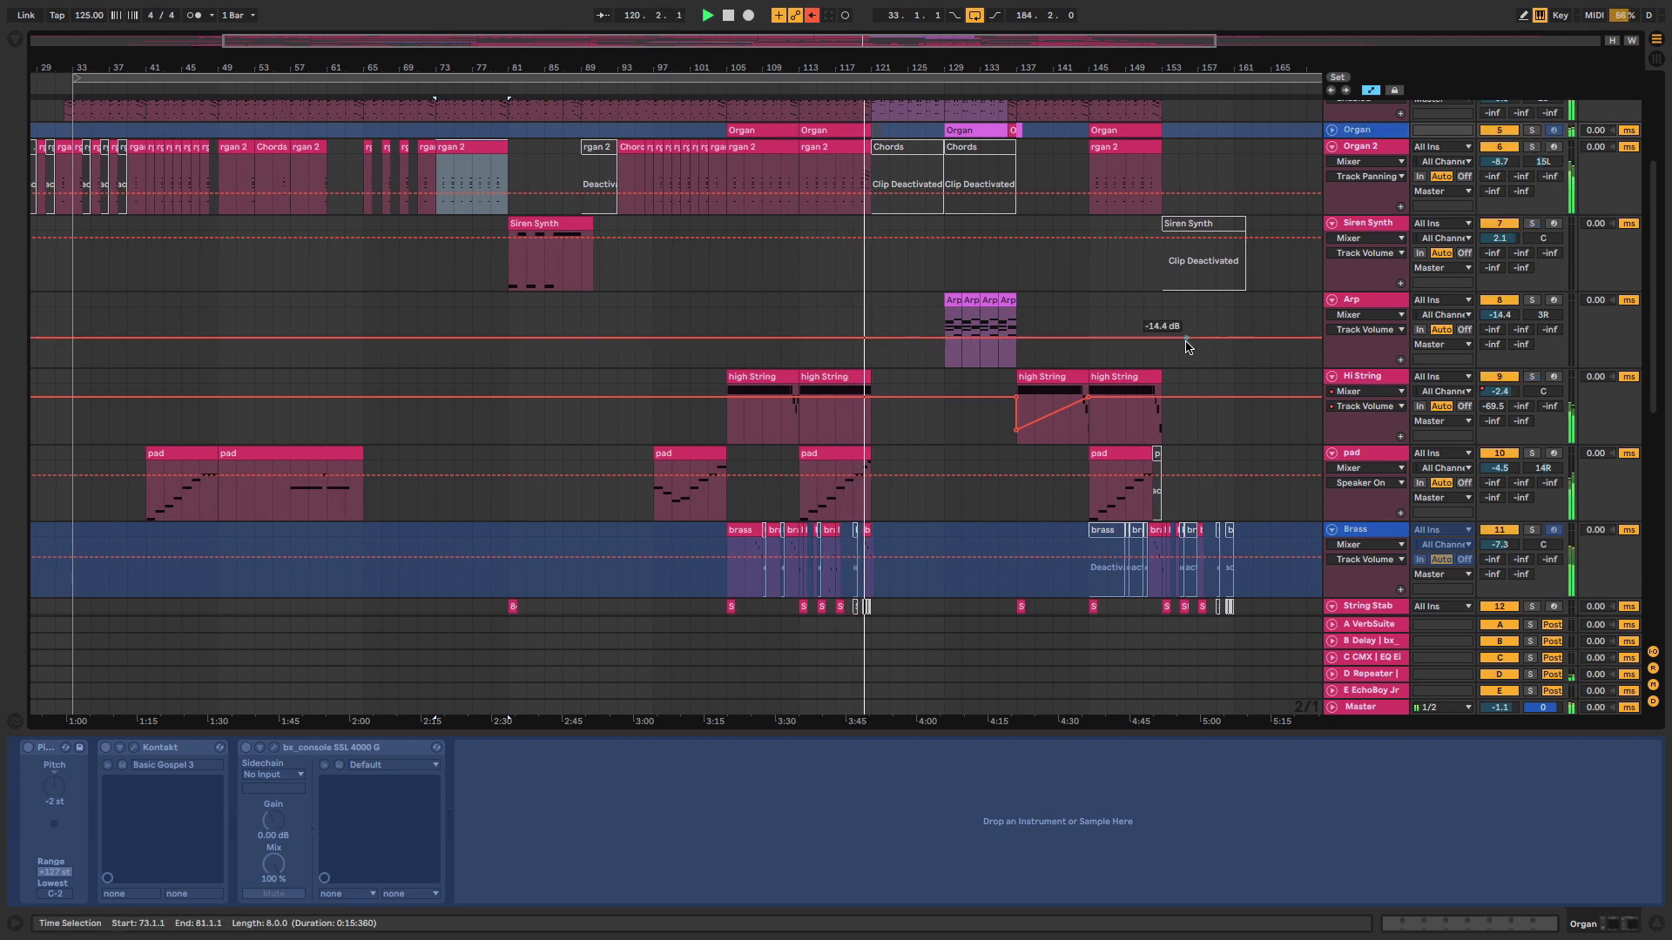
pyautogui.scroll(-5, 1187, 347)
pyautogui.scroll(-6, 1187, 347)
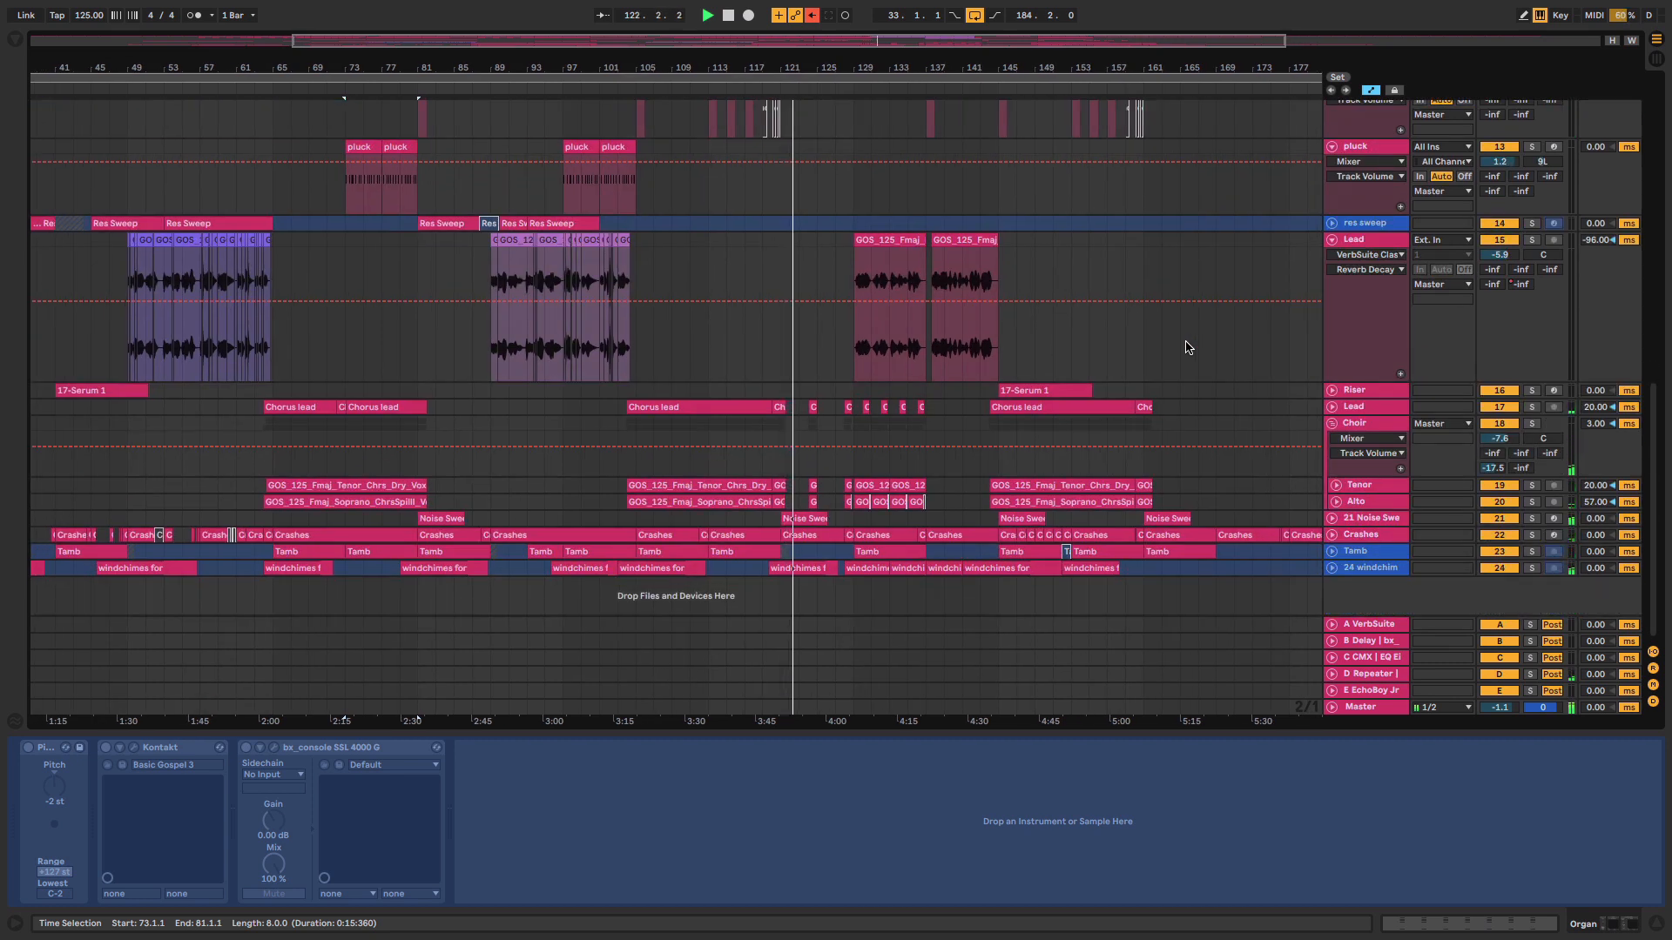
pyautogui.click(805, 521)
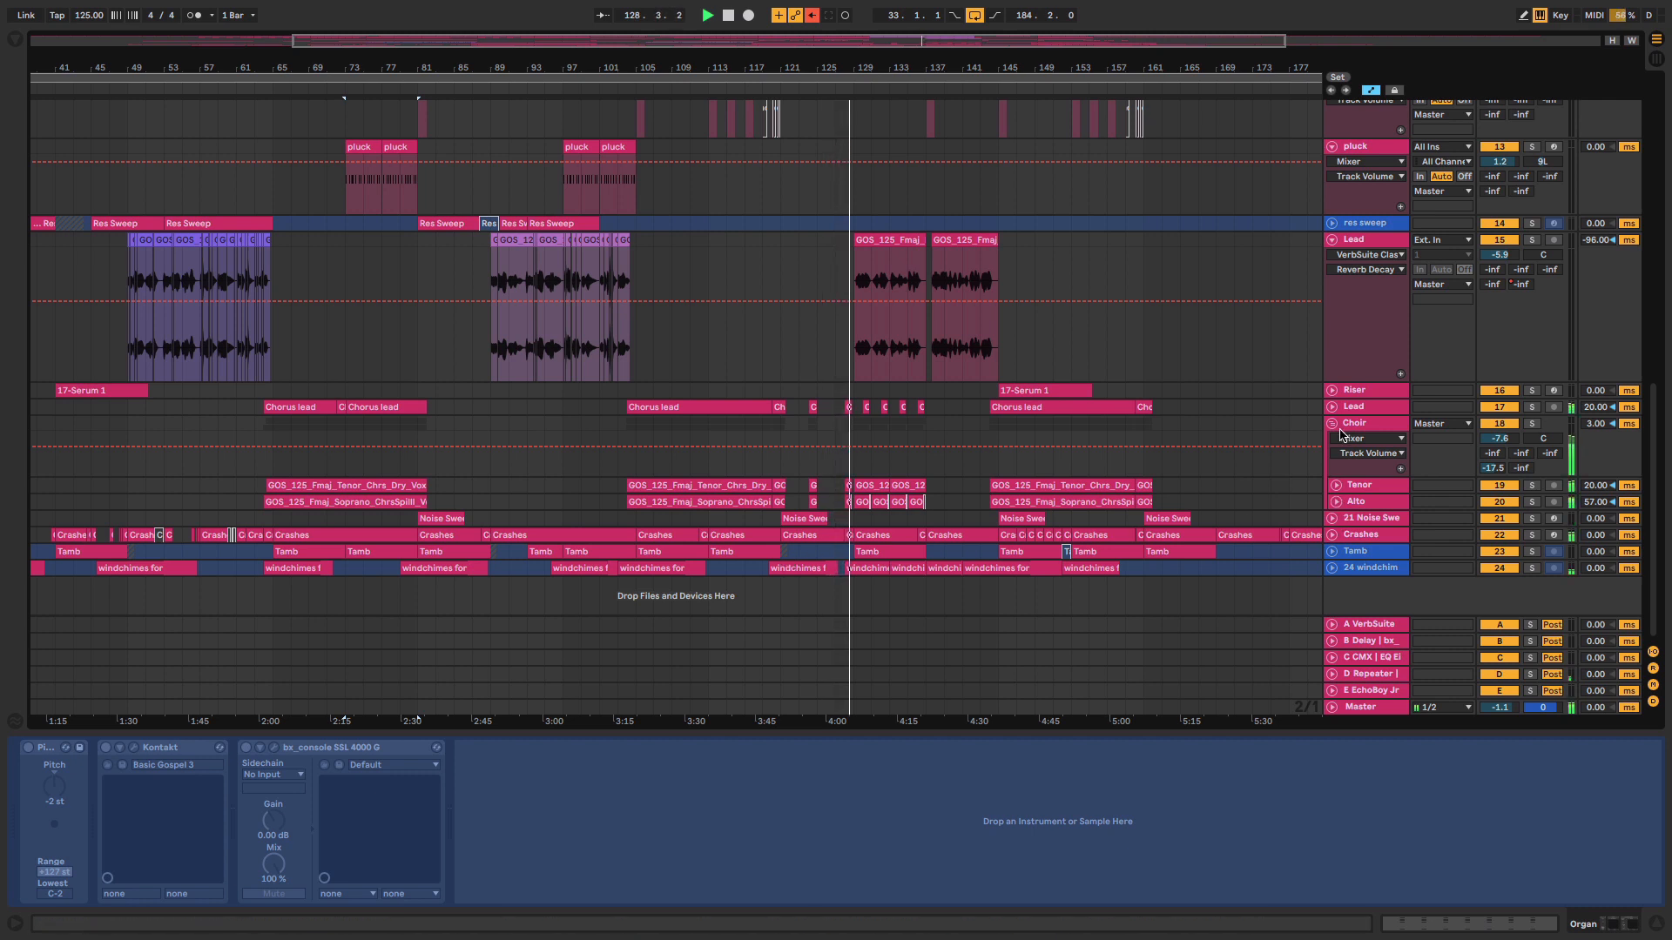
# - Solo the Arp track together with the Organ, Chords and Organ Bass tracks
pyautogui.scroll(1, 1335, 307)
pyautogui.scroll(10, 1335, 307)
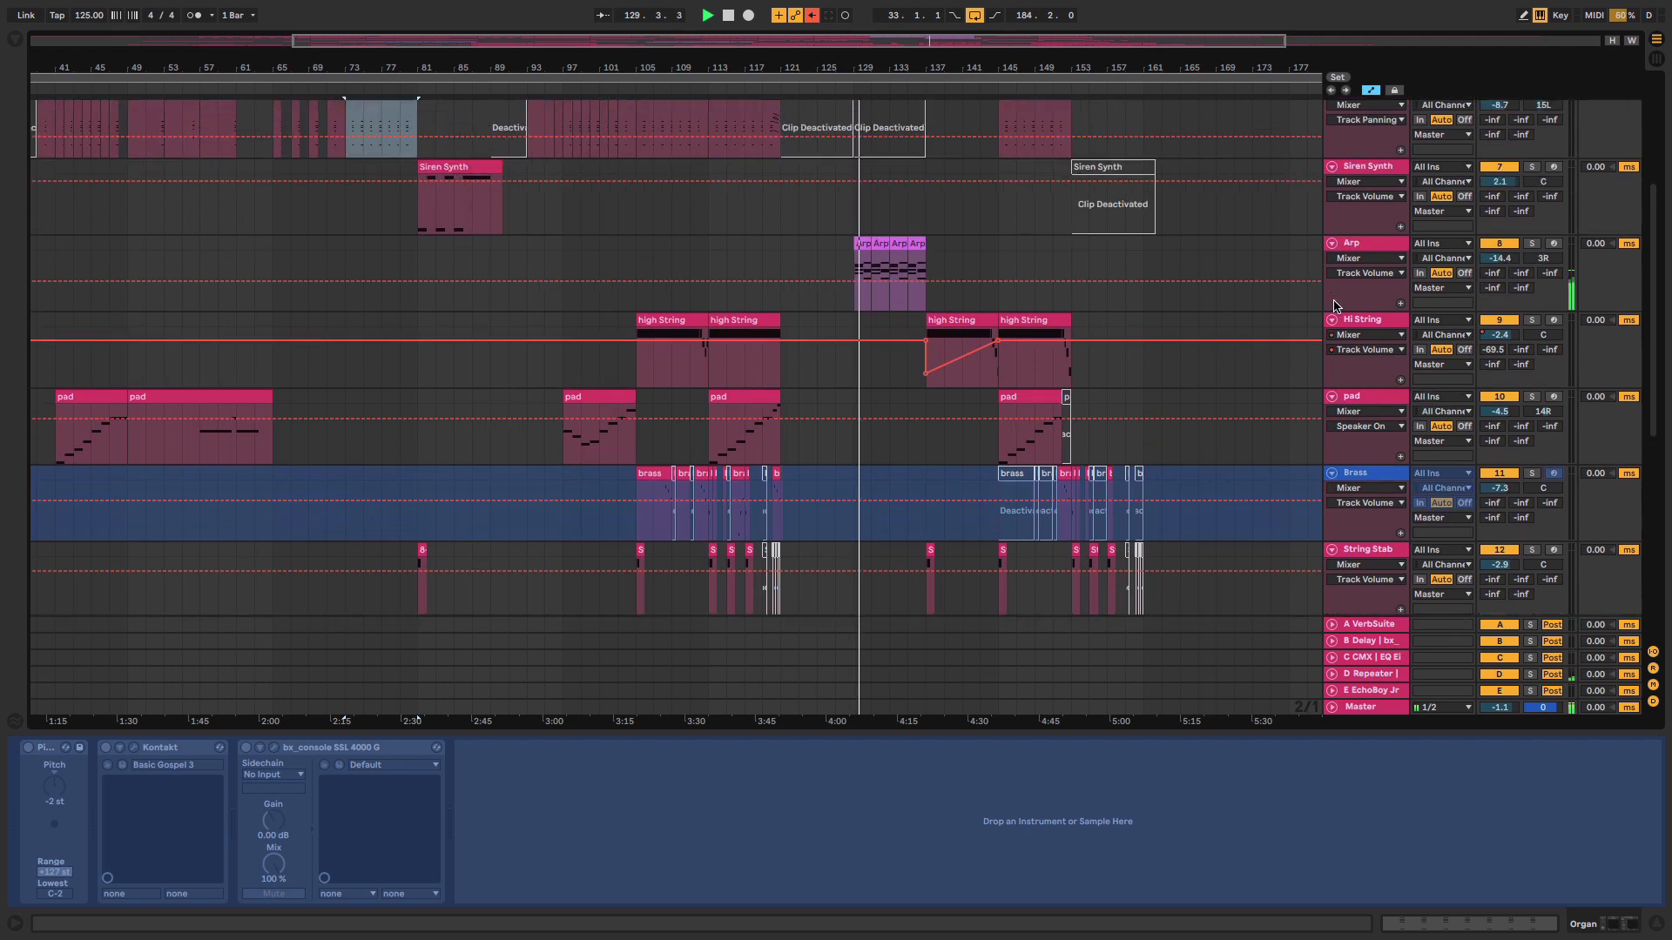
pyautogui.click(1336, 307)
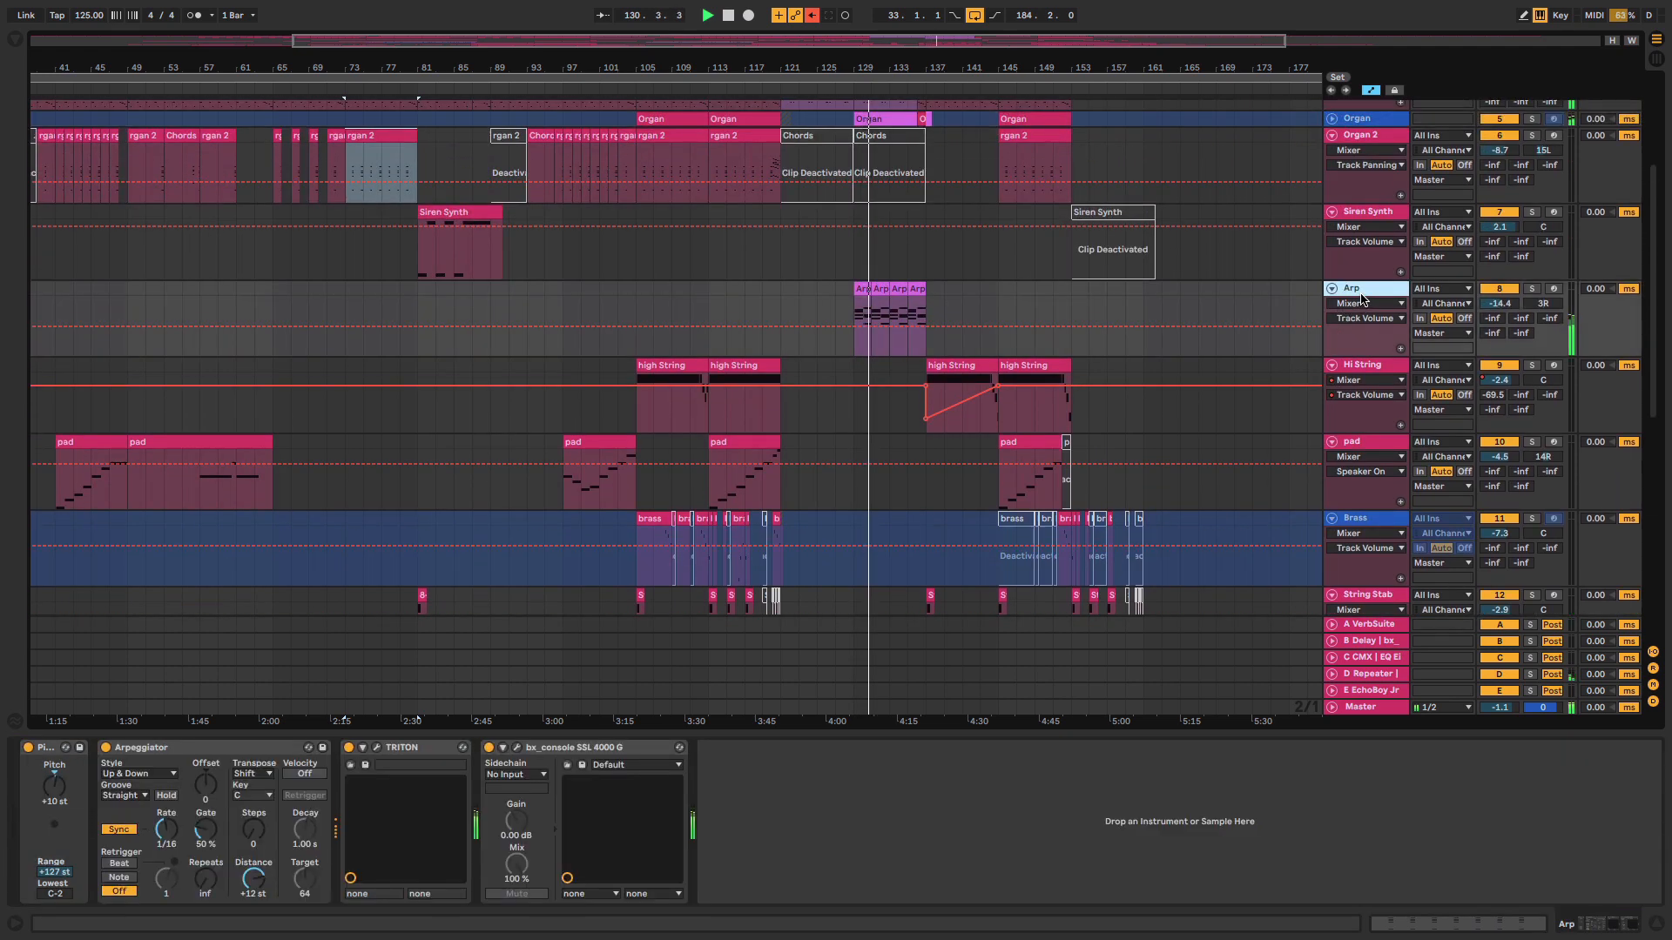
pyautogui.click(1532, 288)
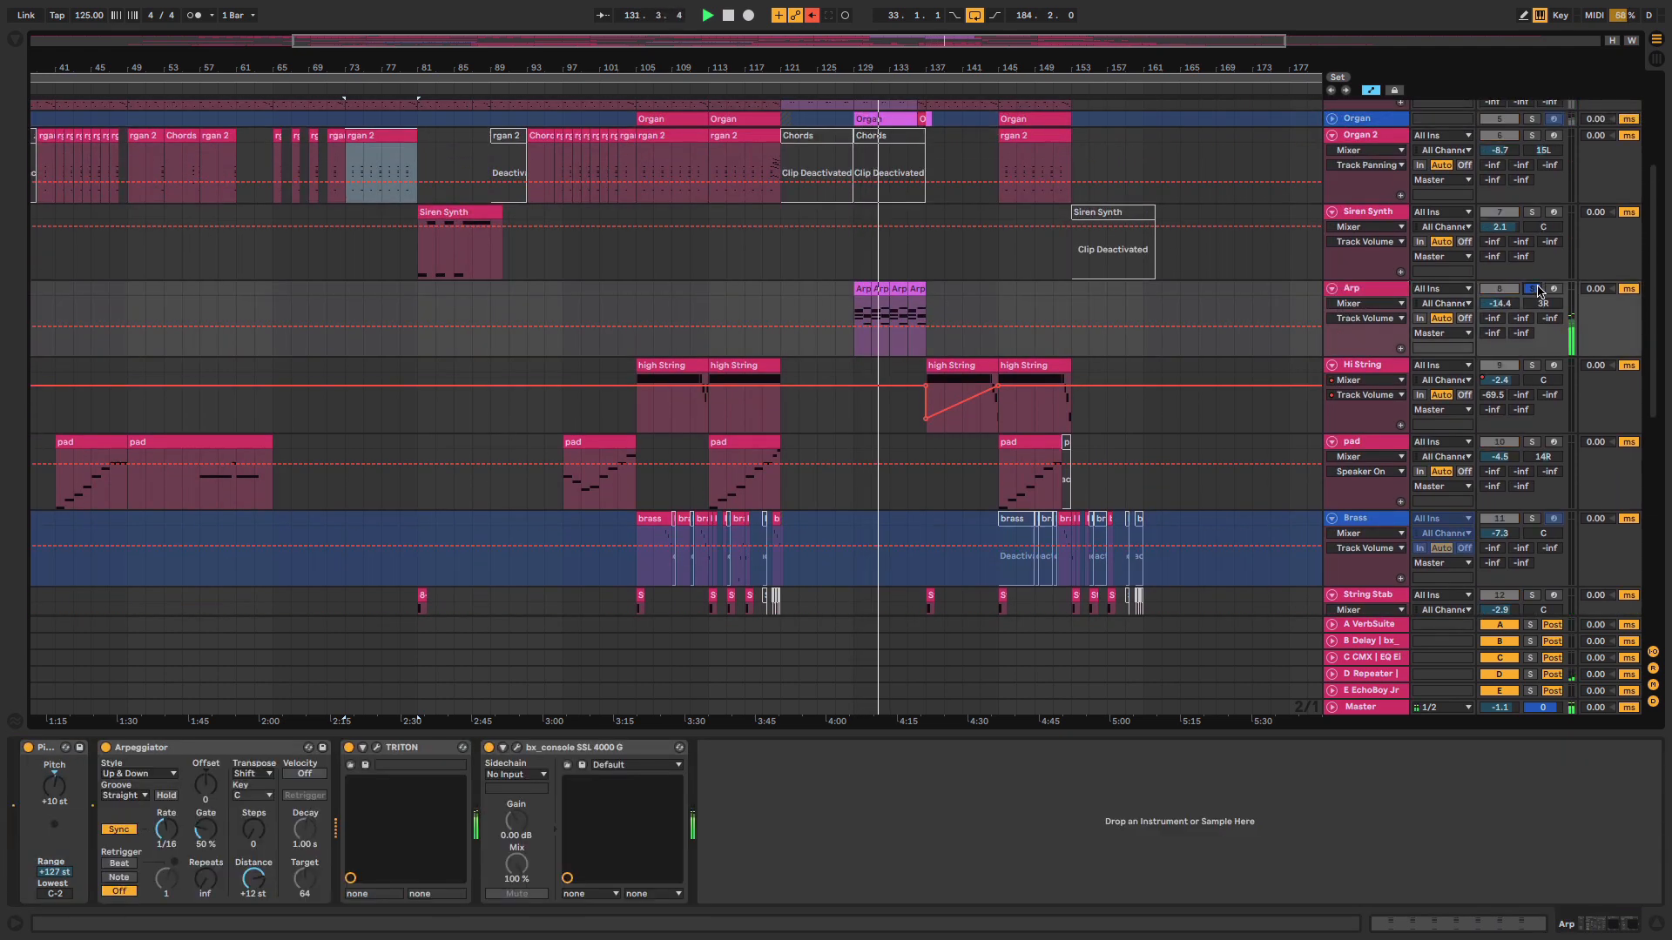
pyautogui.scroll(2, 1540, 292)
pyautogui.scroll(1, 1540, 291)
pyautogui.click(1531, 171)
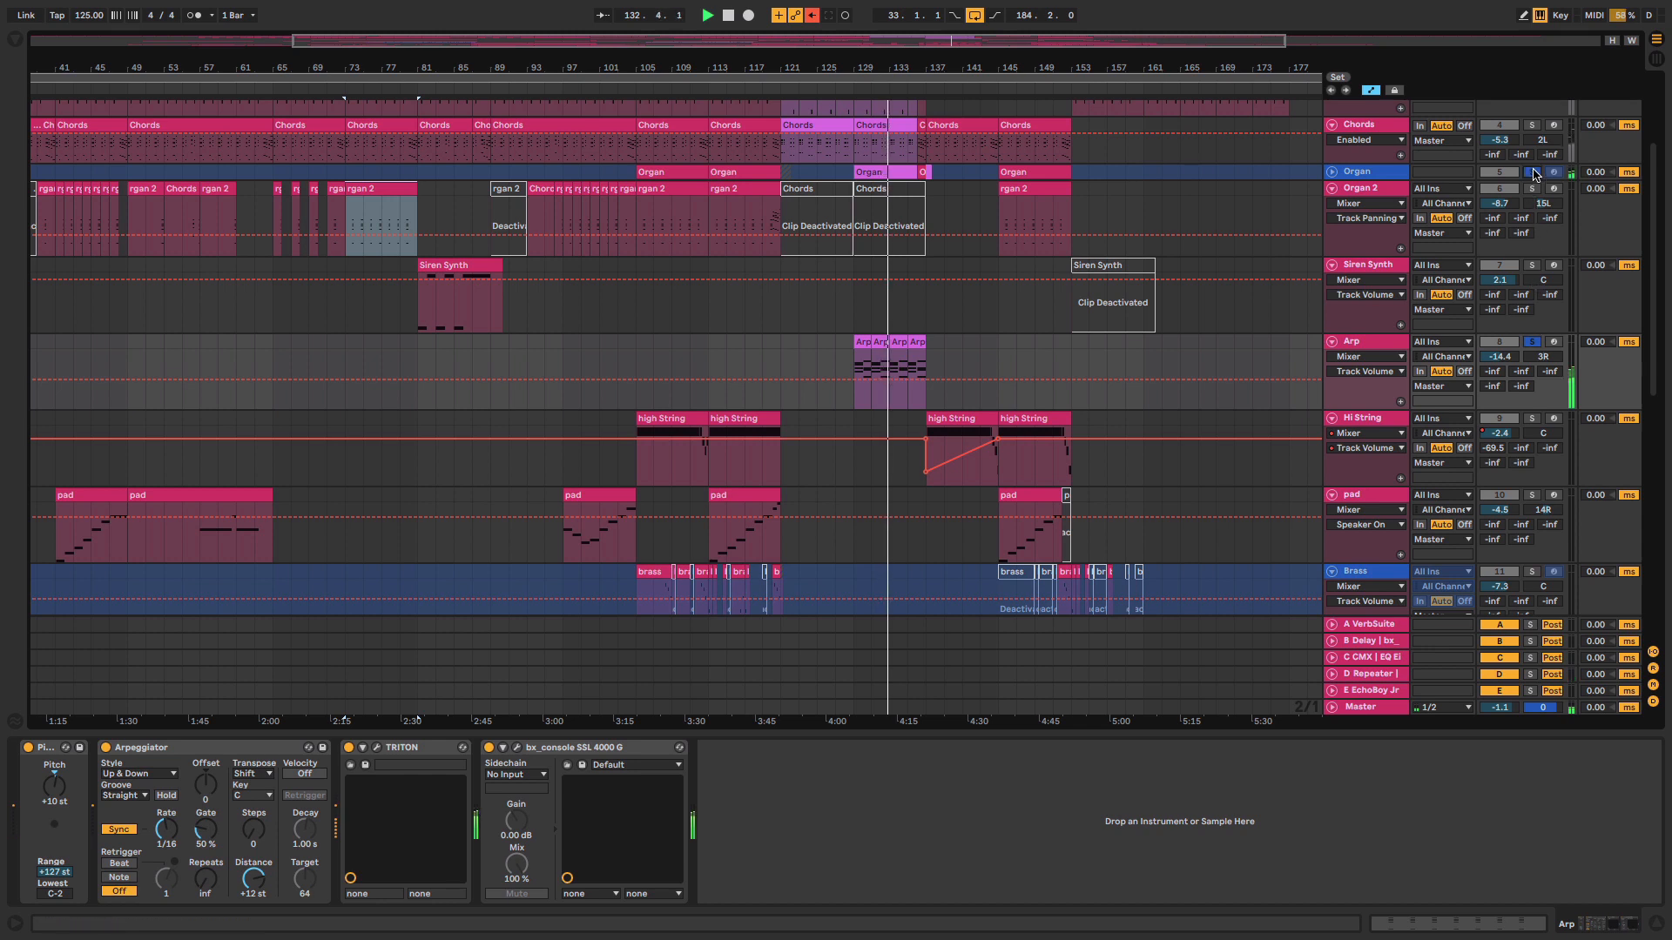
pyautogui.click(1531, 124)
pyautogui.scroll(5, 1534, 174)
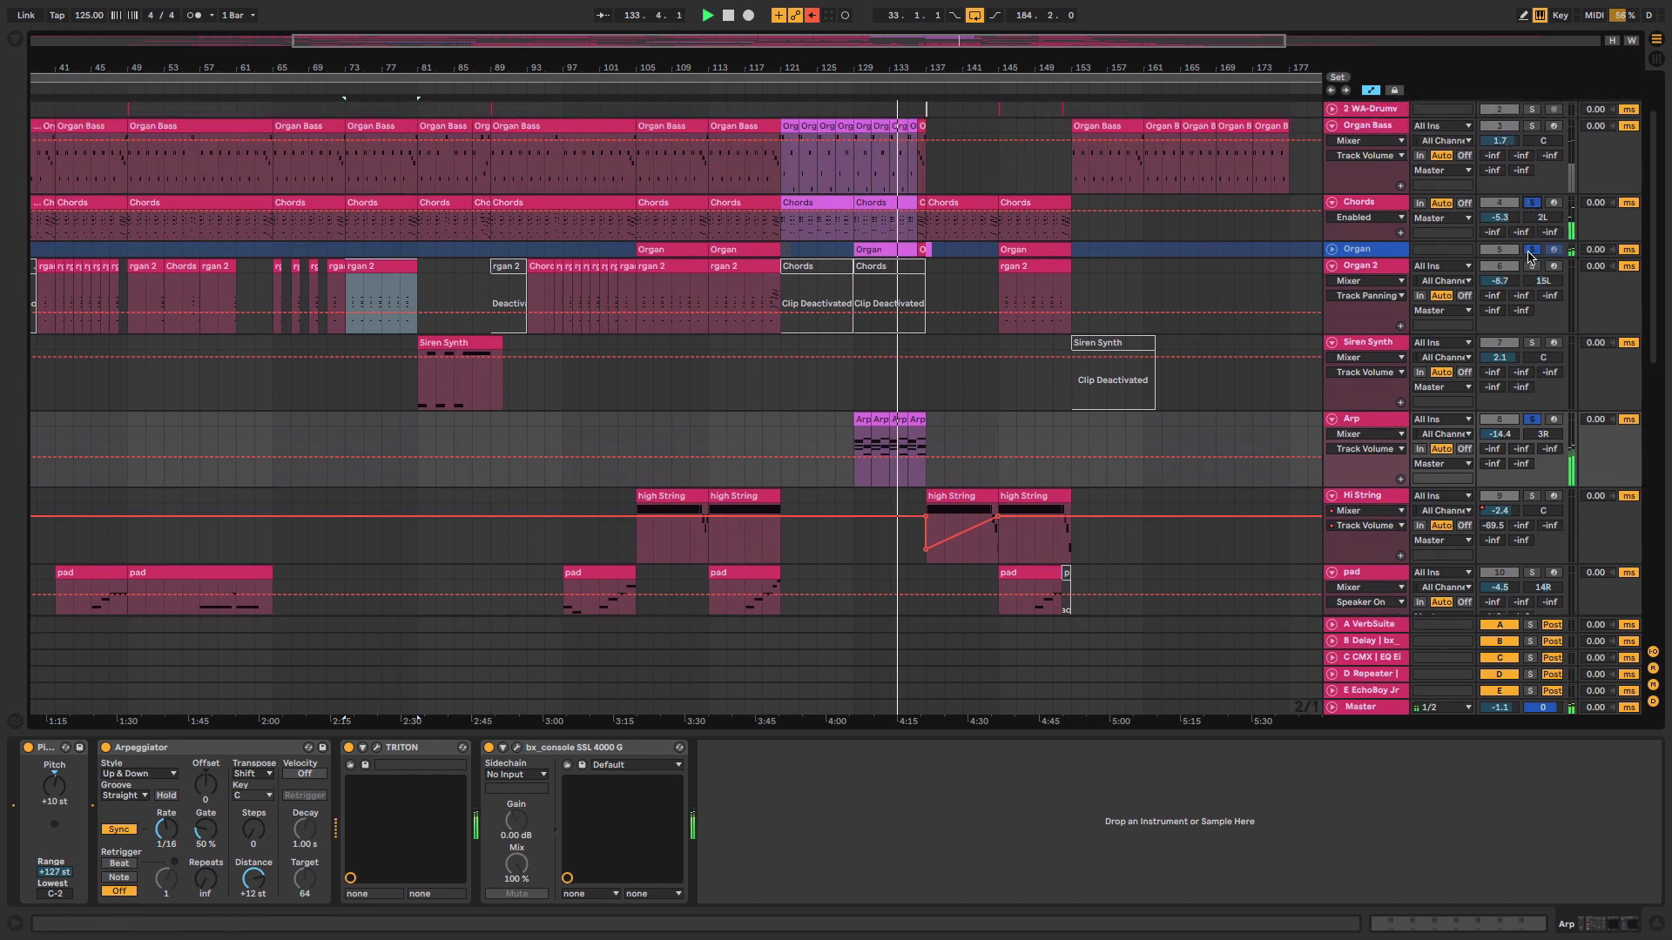
pyautogui.click(1531, 135)
pyautogui.scroll(4, 1531, 141)
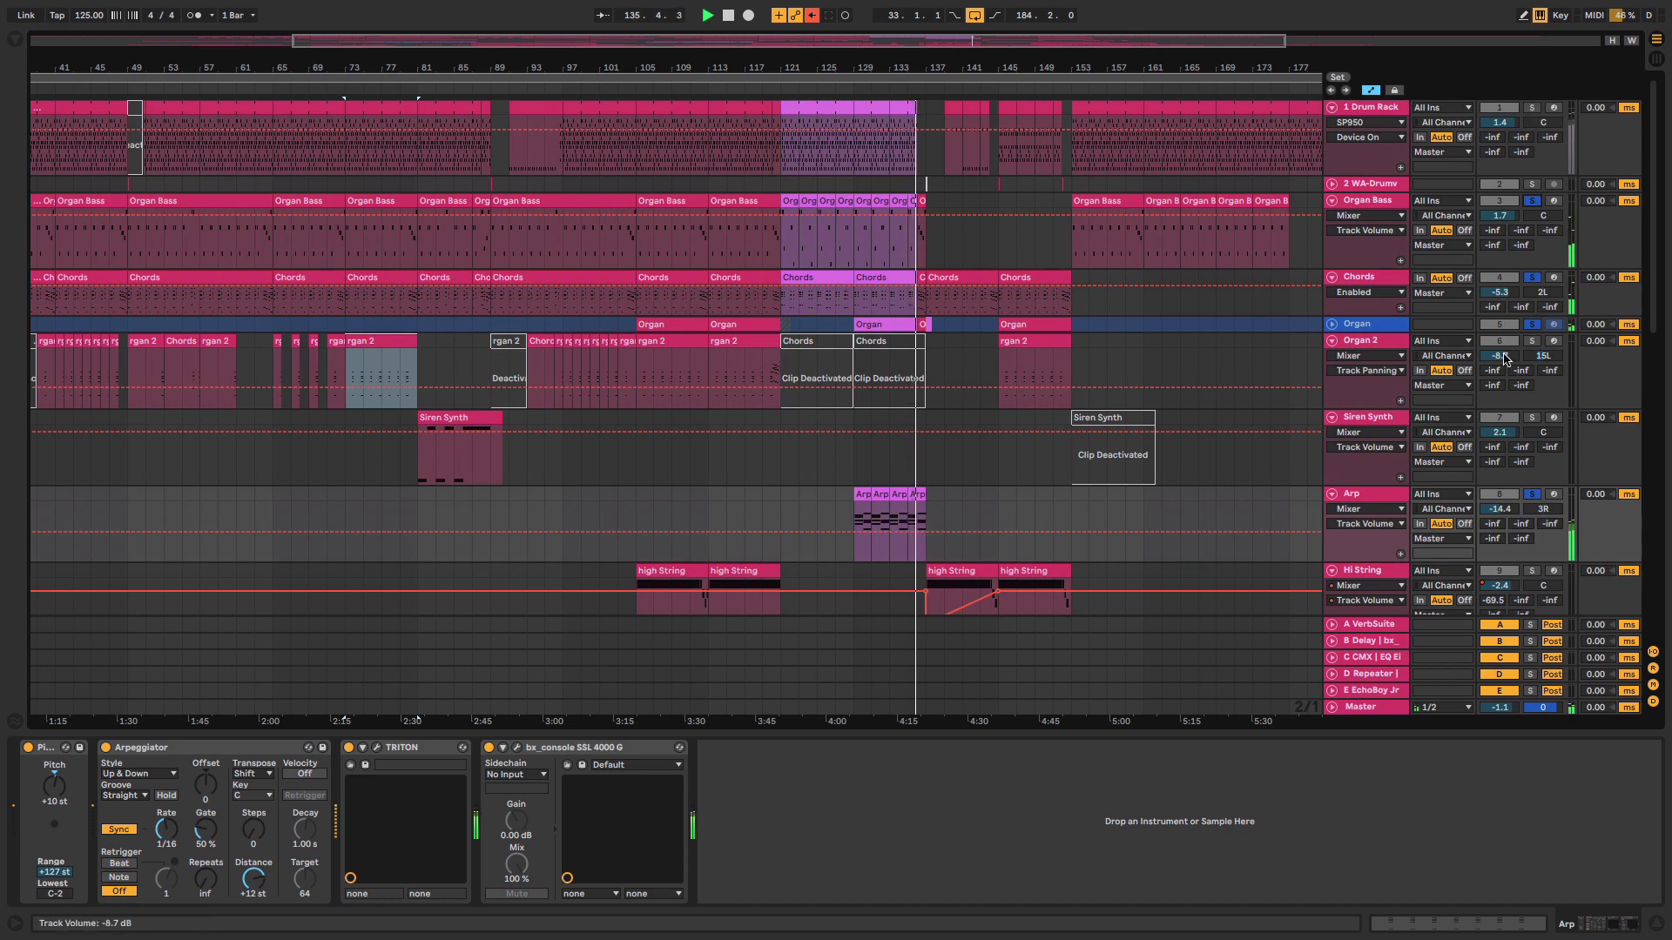
# - Replay the soloed tracks from about bar 127 and inspect the program loaded in the Arp track's TRITON plug-in
pyautogui.scroll(-9, 1505, 355)
pyautogui.press('space')
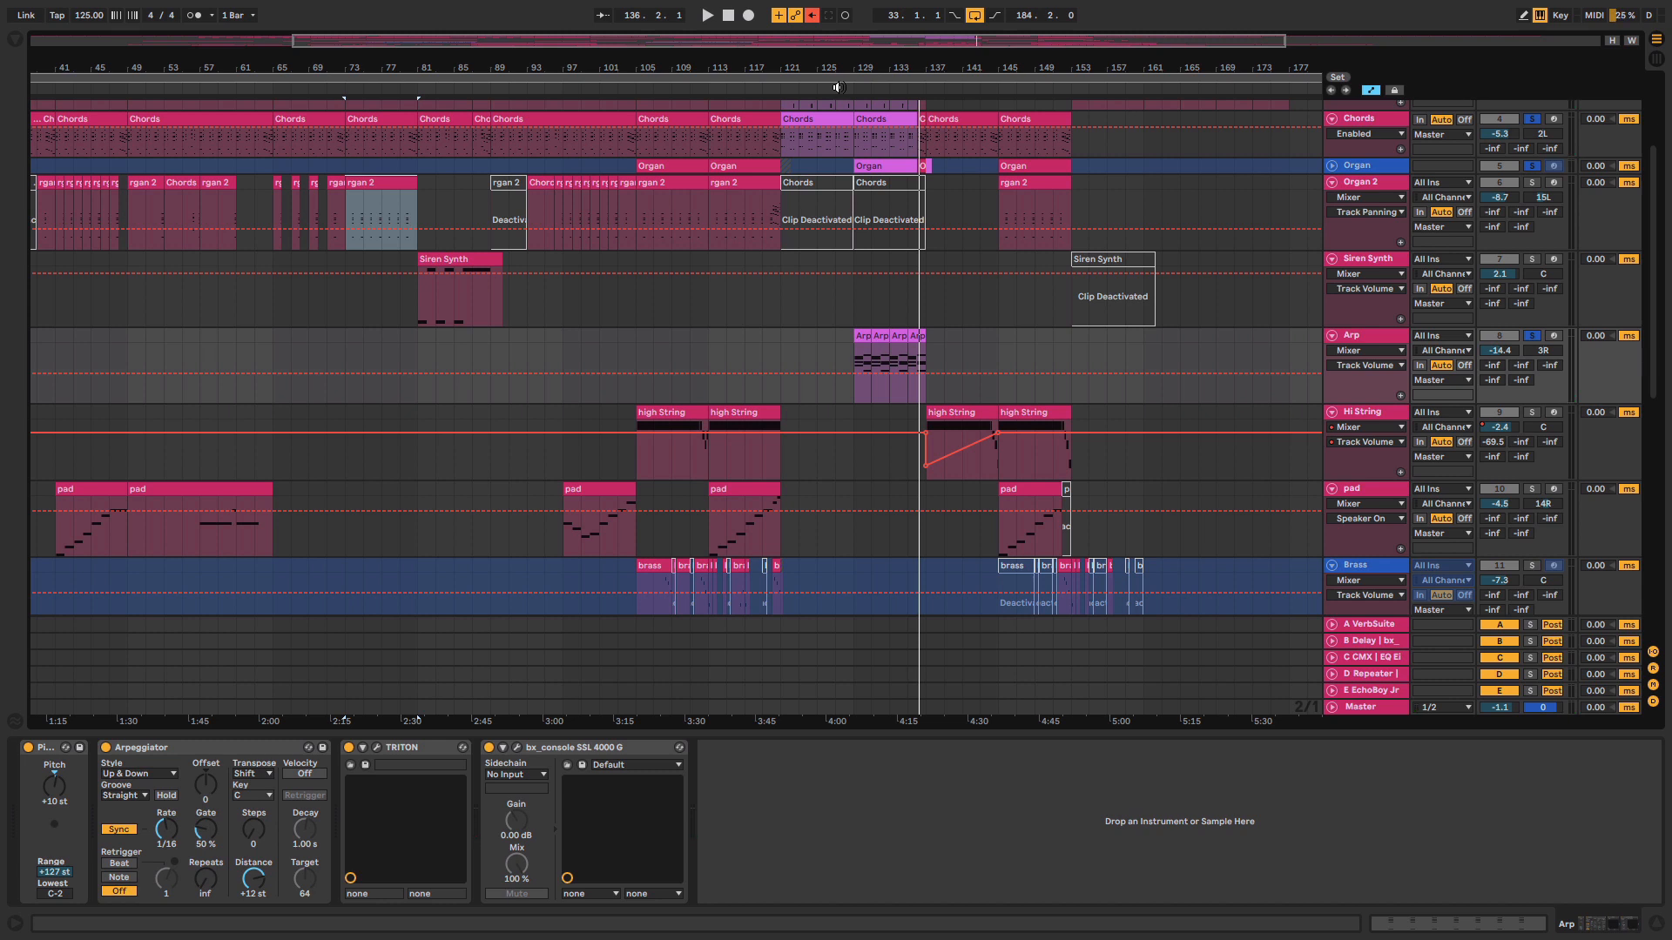
pyautogui.click(838, 87)
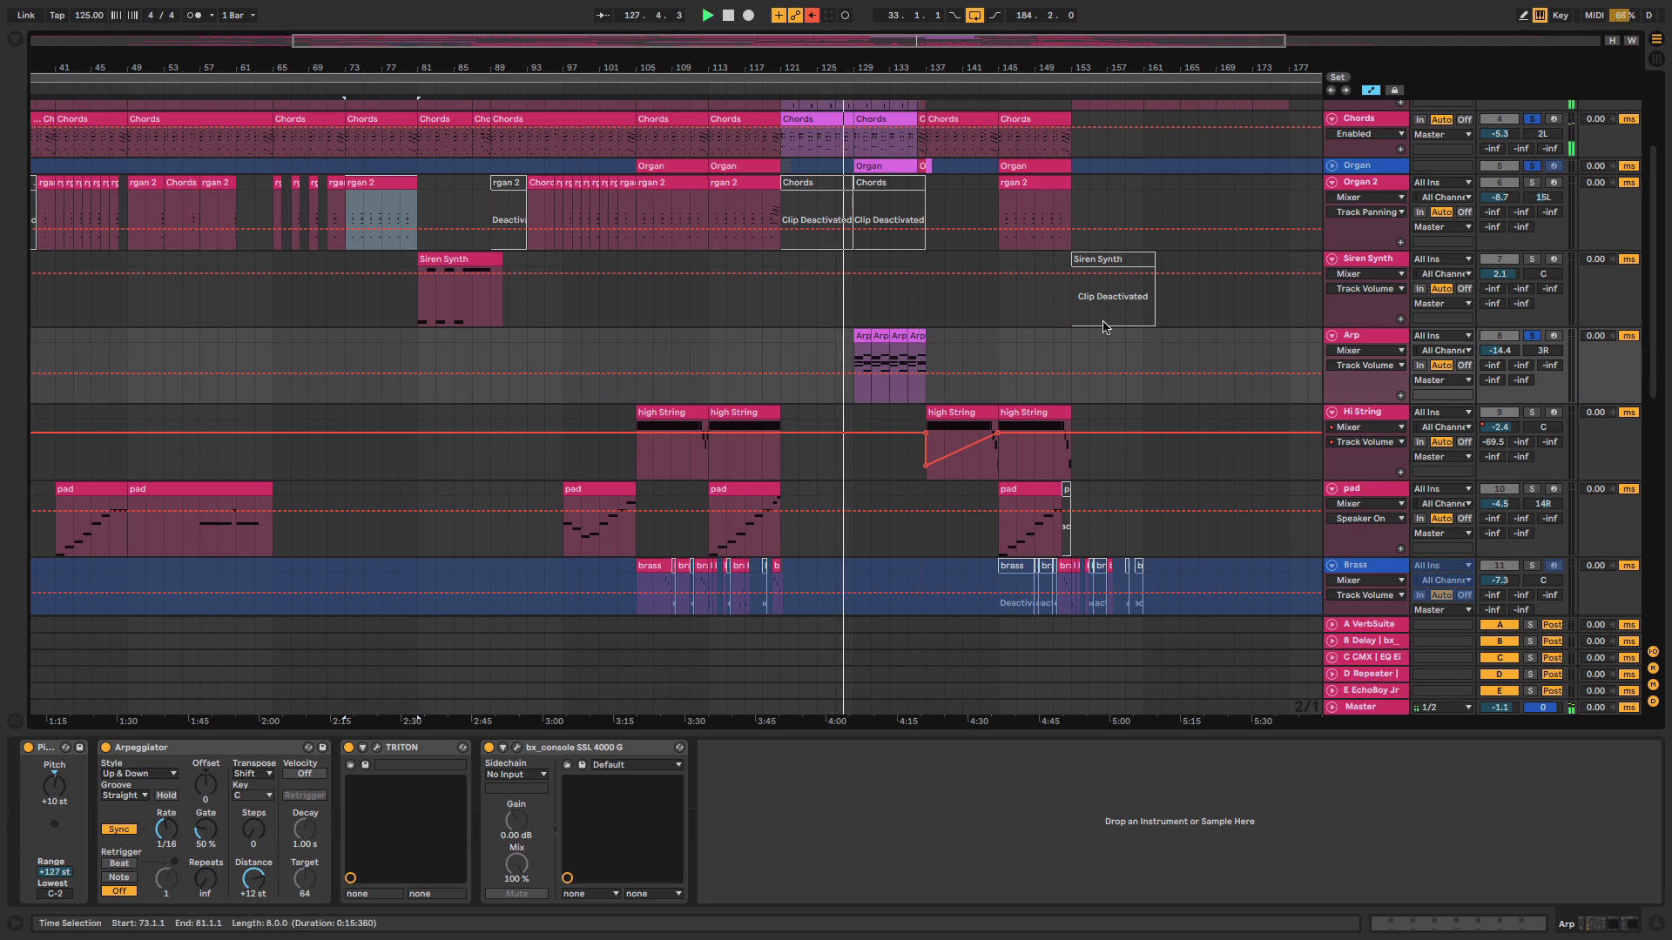
pyautogui.click(1351, 339)
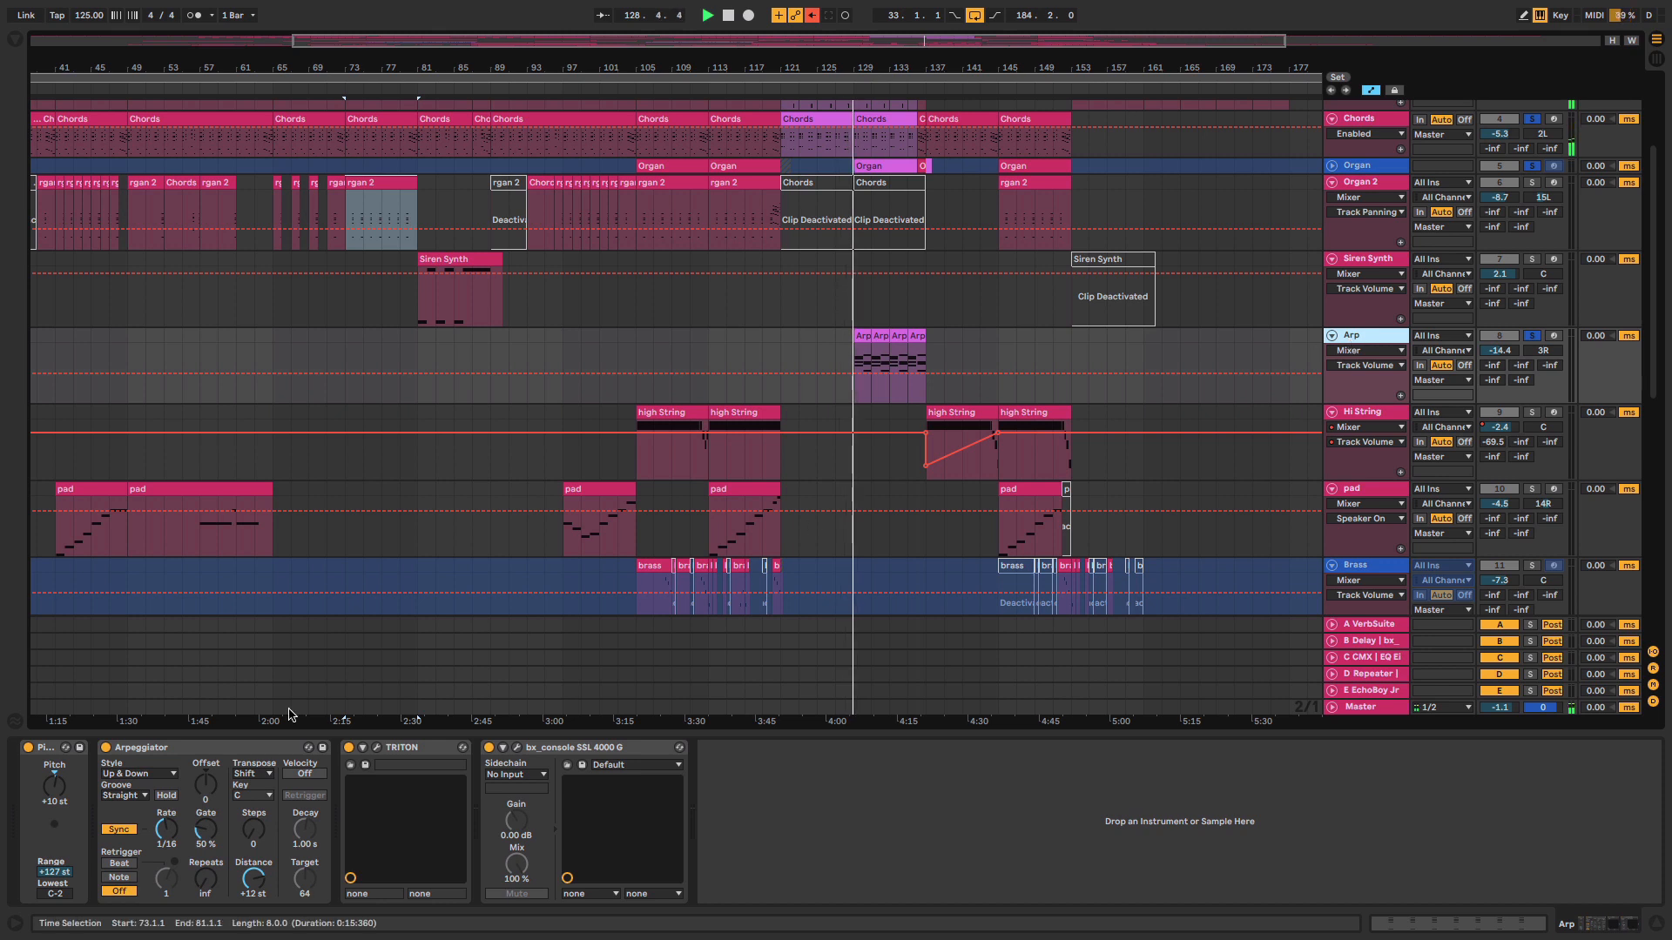
pyautogui.click(376, 748)
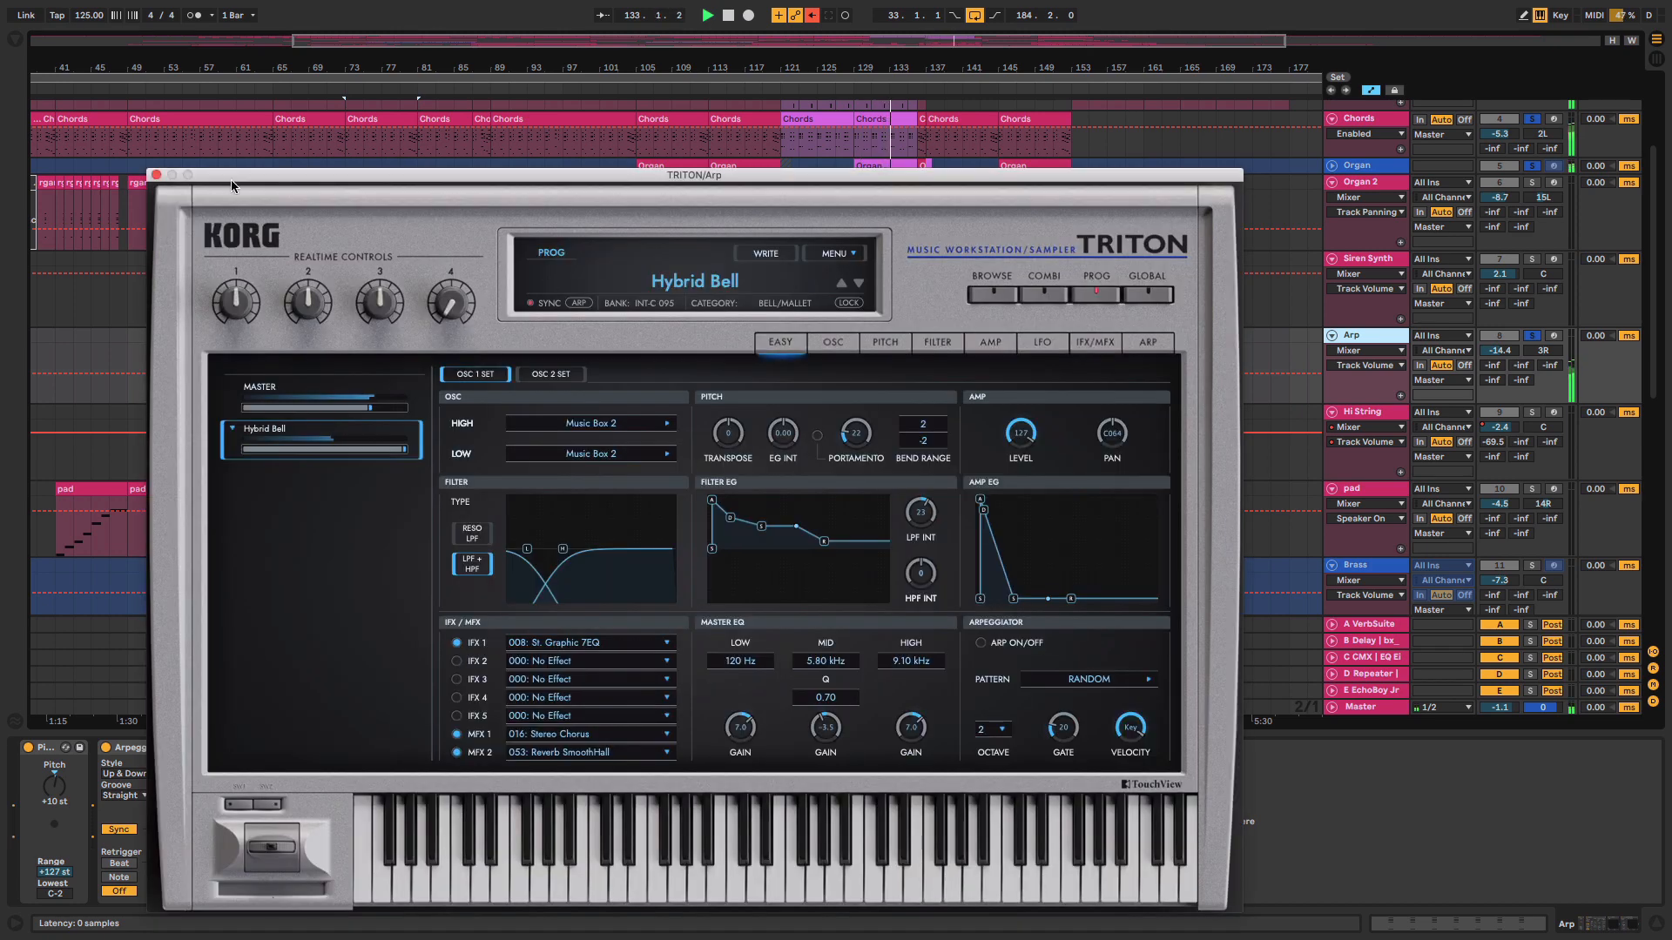
pyautogui.click(157, 175)
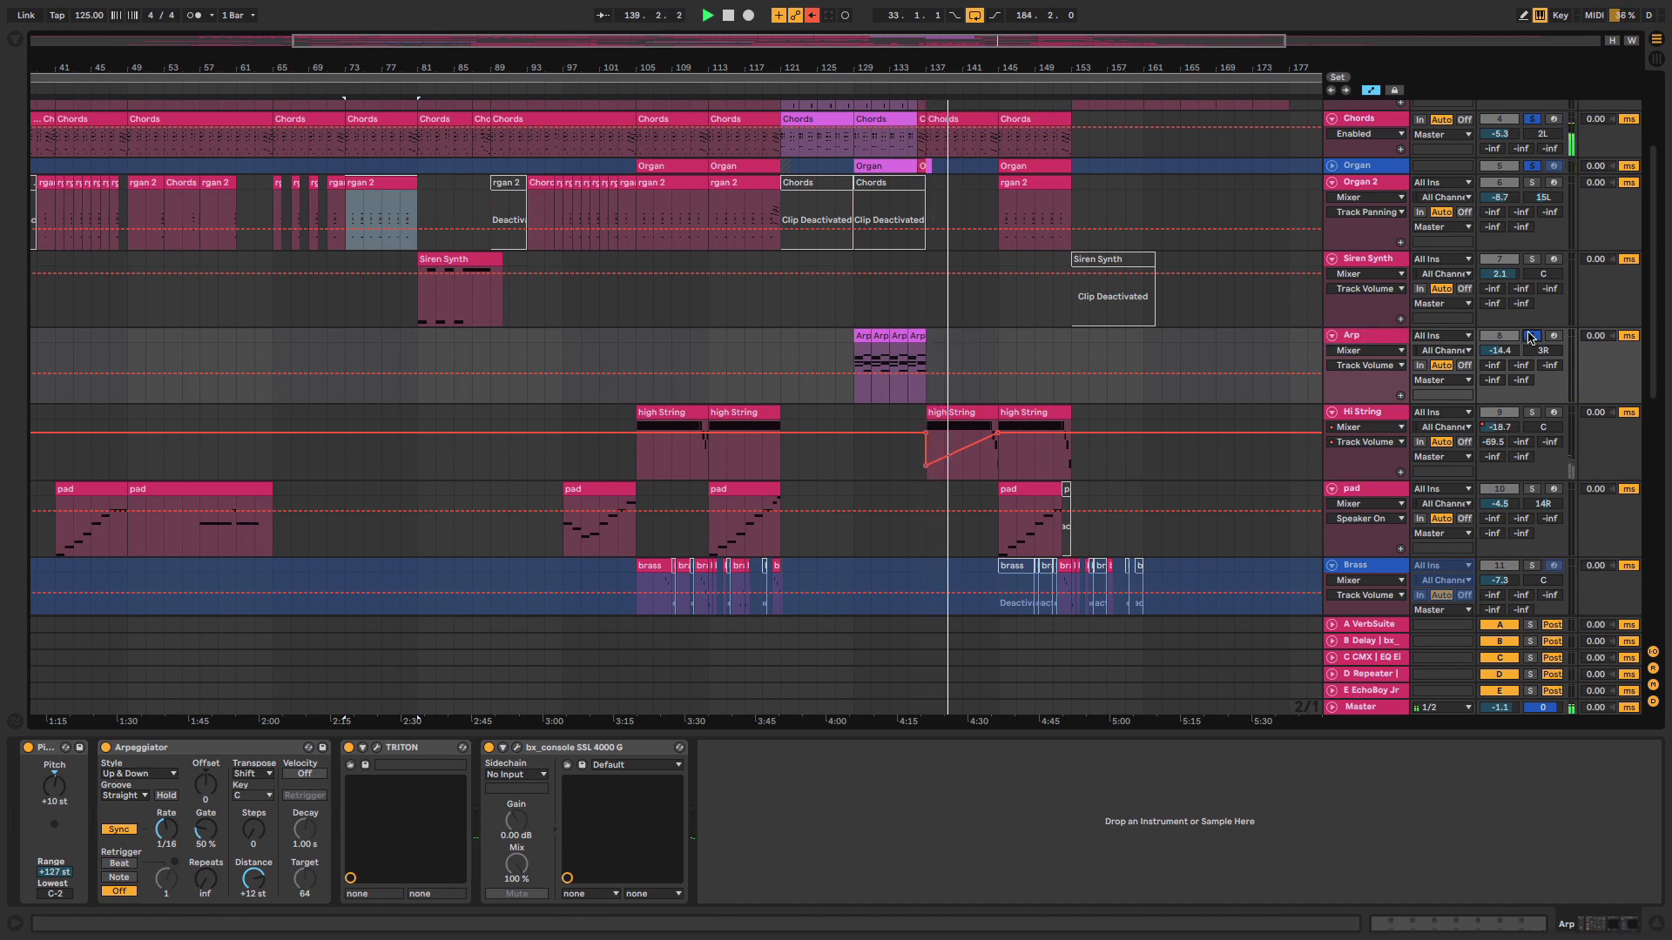
# - Clear the solos and inspect the preset loaded in the Riser track's Serum plug-in
pyautogui.scroll(-5, 1004, 383)
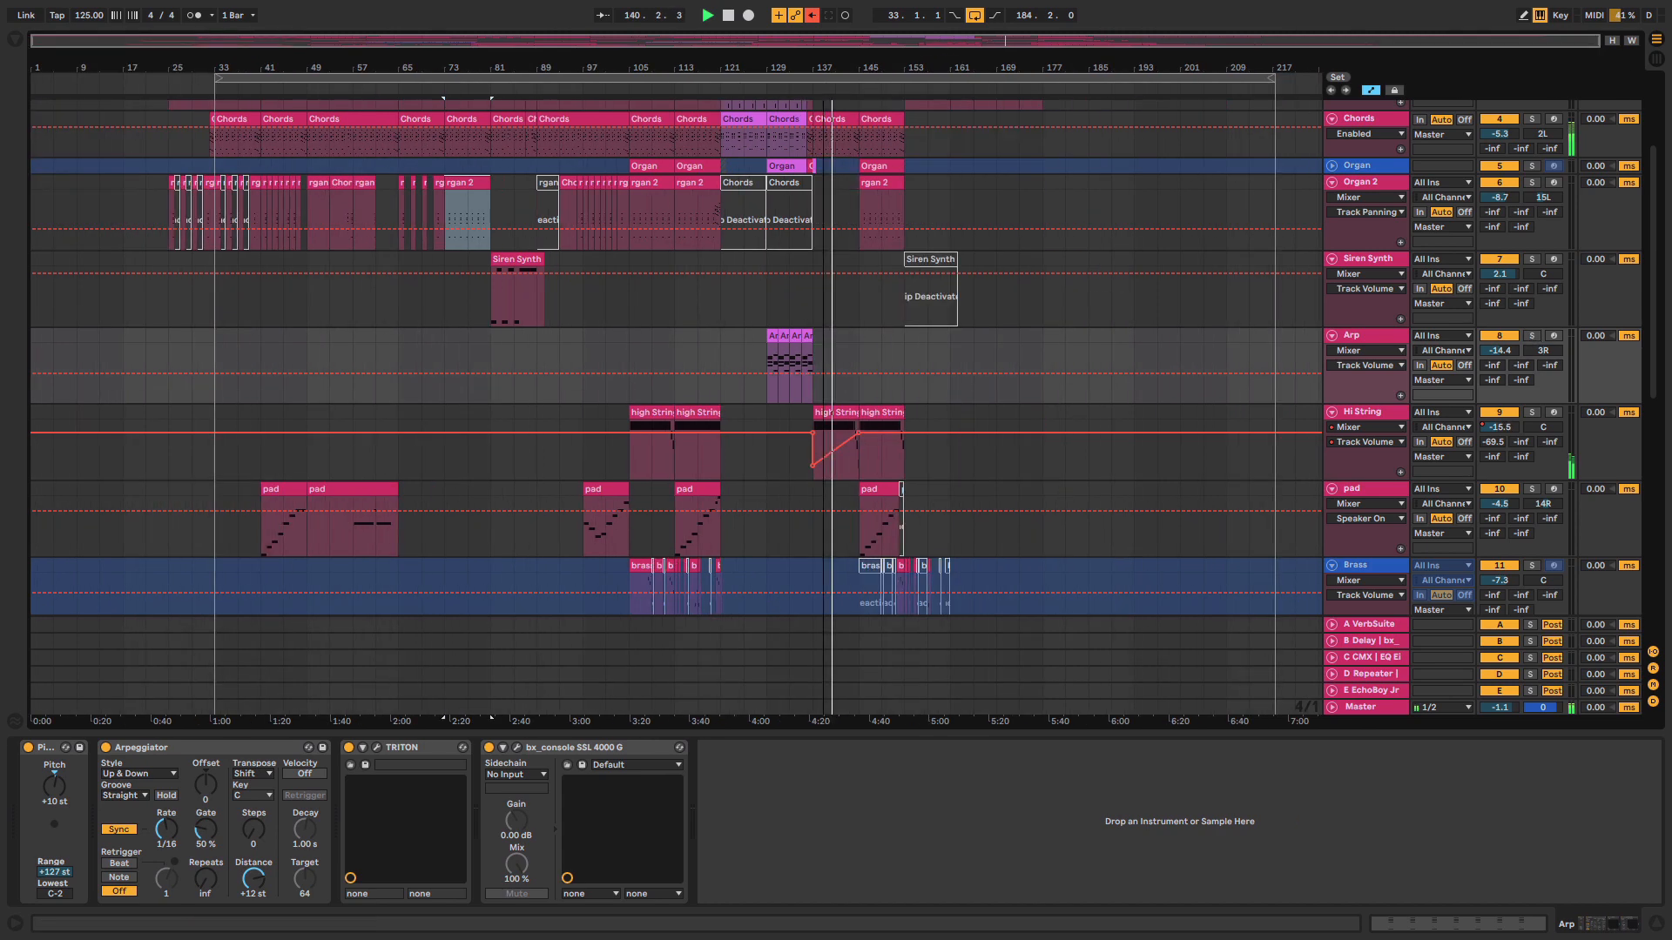
pyautogui.scroll(-3, 1233, 389)
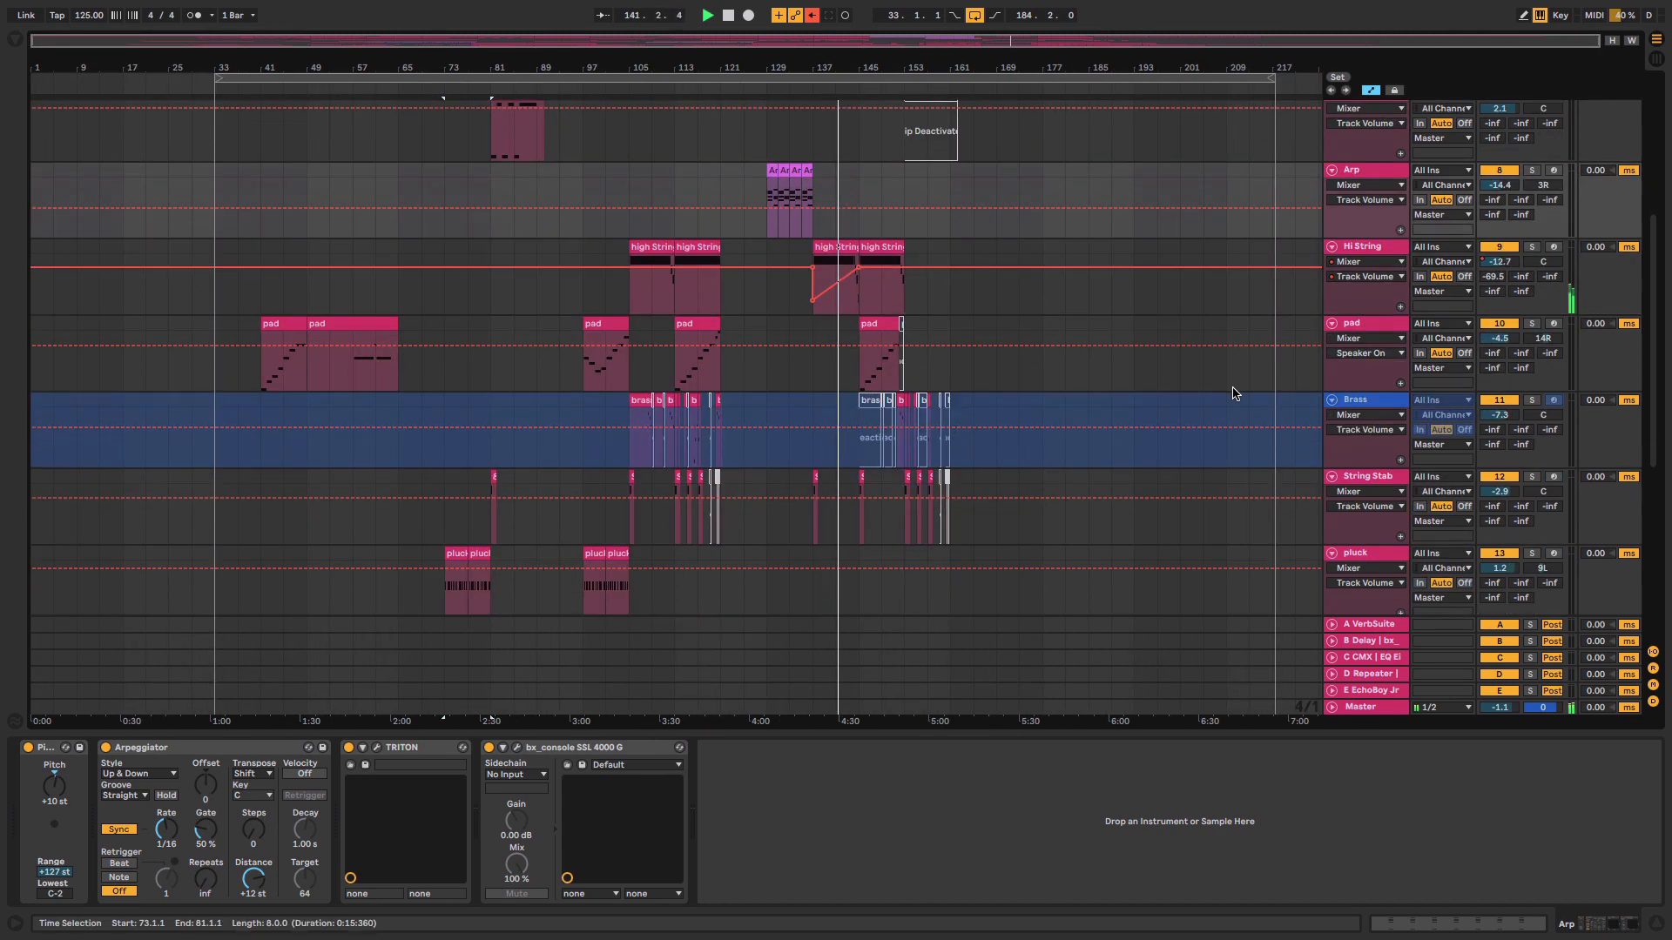
pyautogui.scroll(-6, 1232, 392)
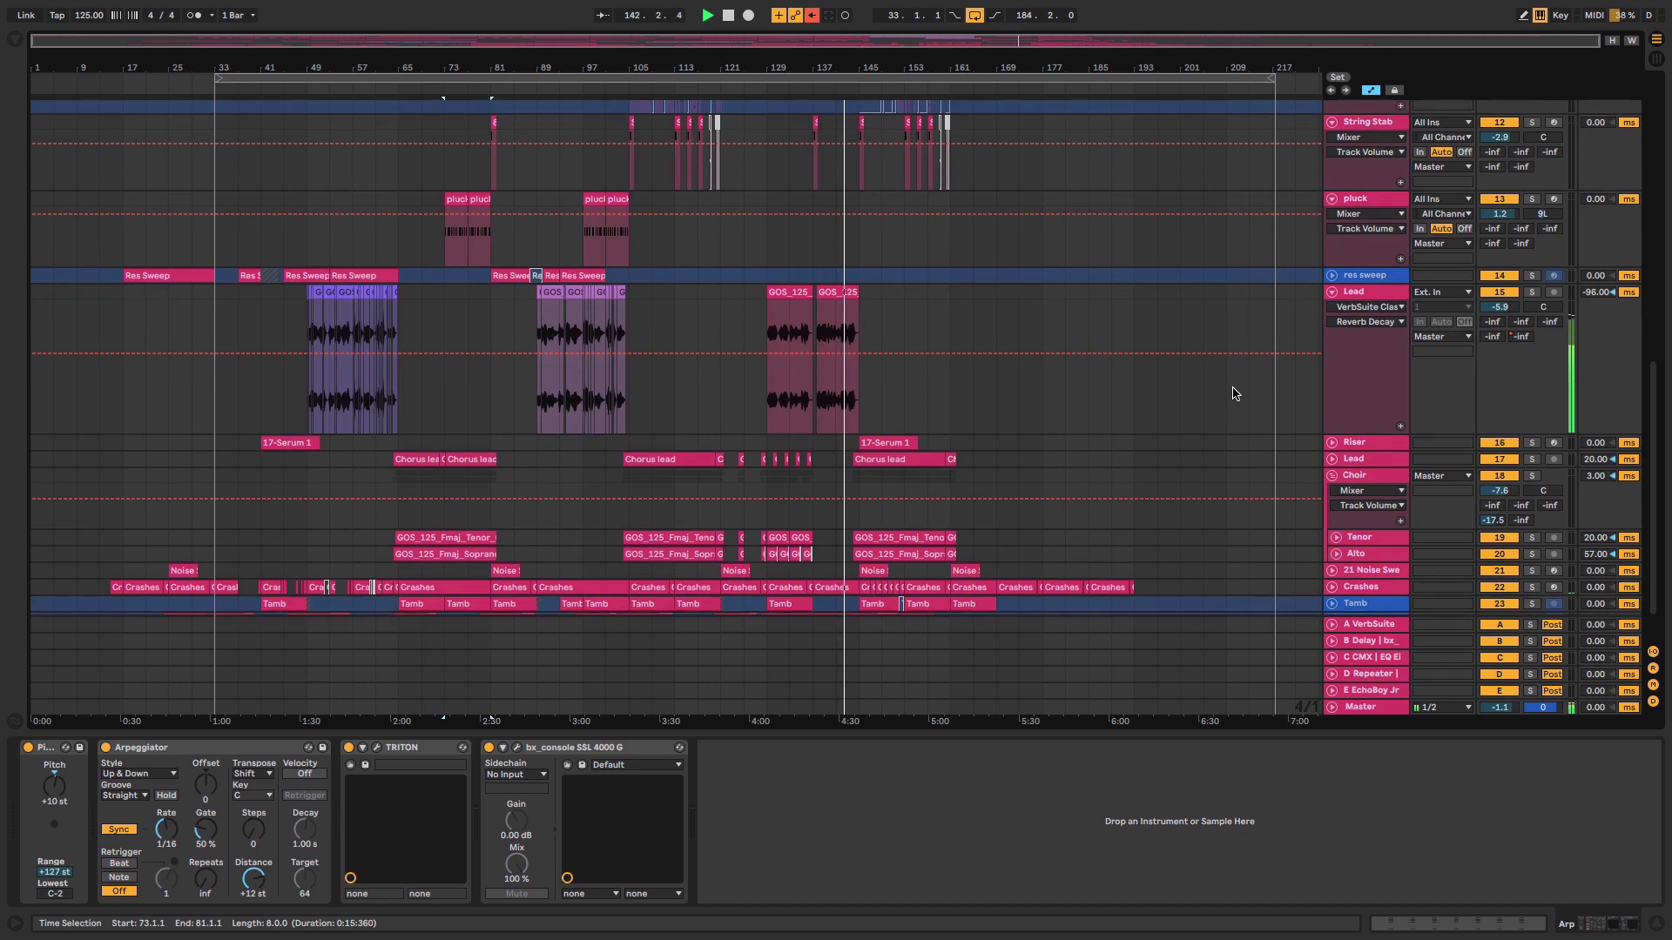
pyautogui.scroll(-1, 1233, 392)
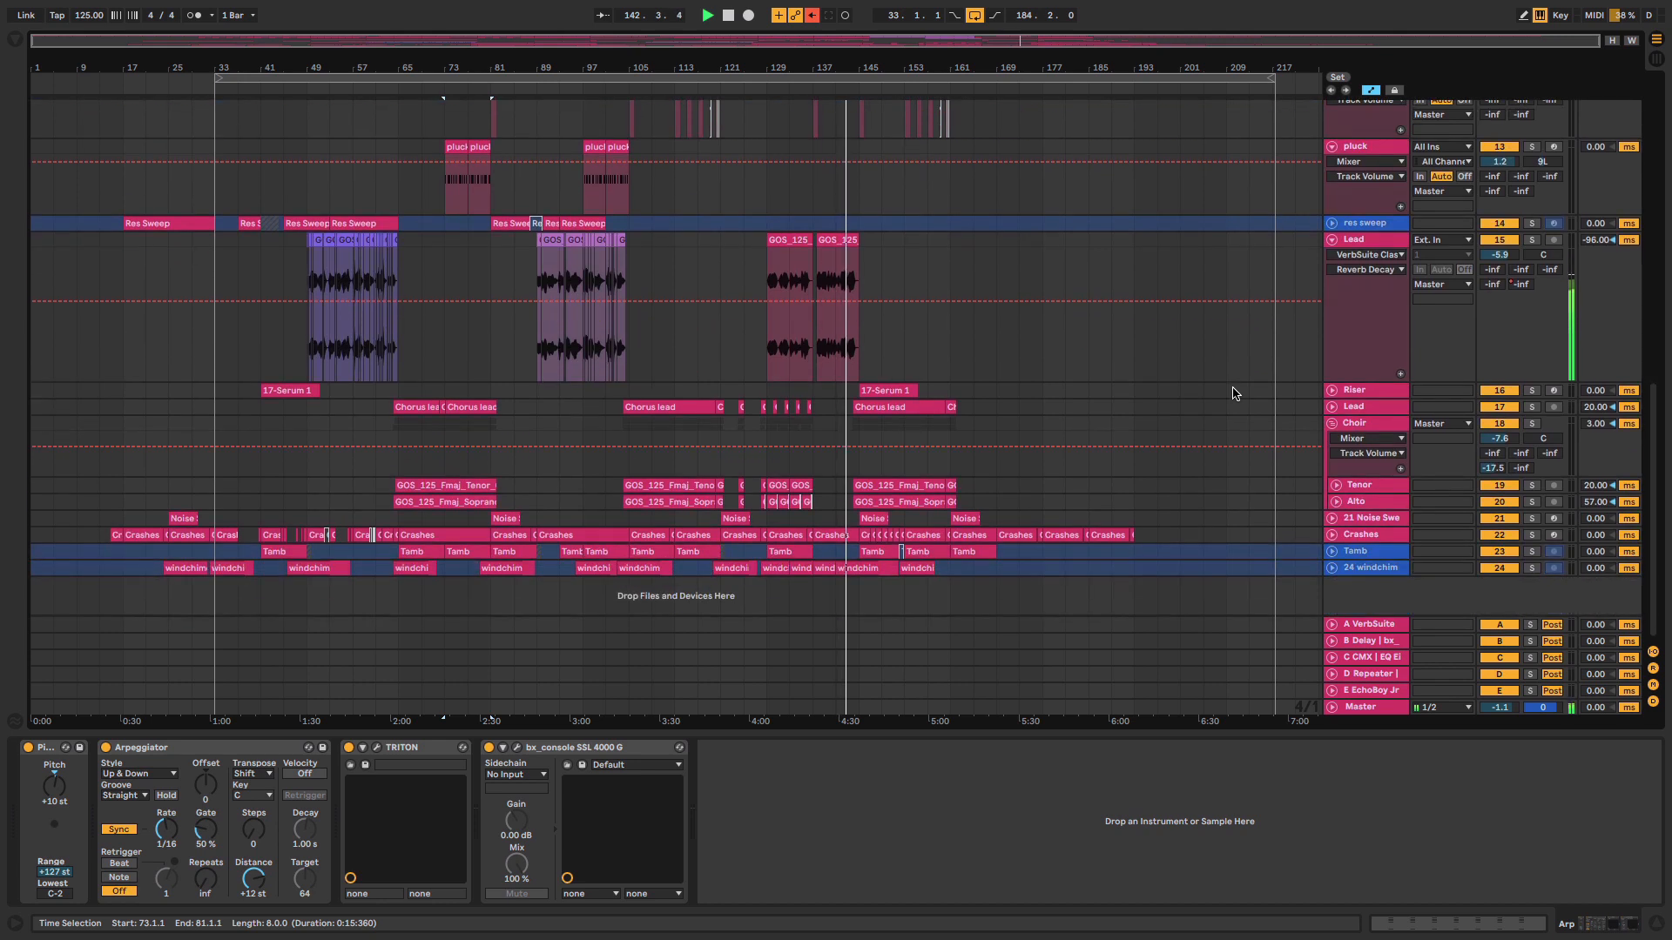
pyautogui.click(1379, 391)
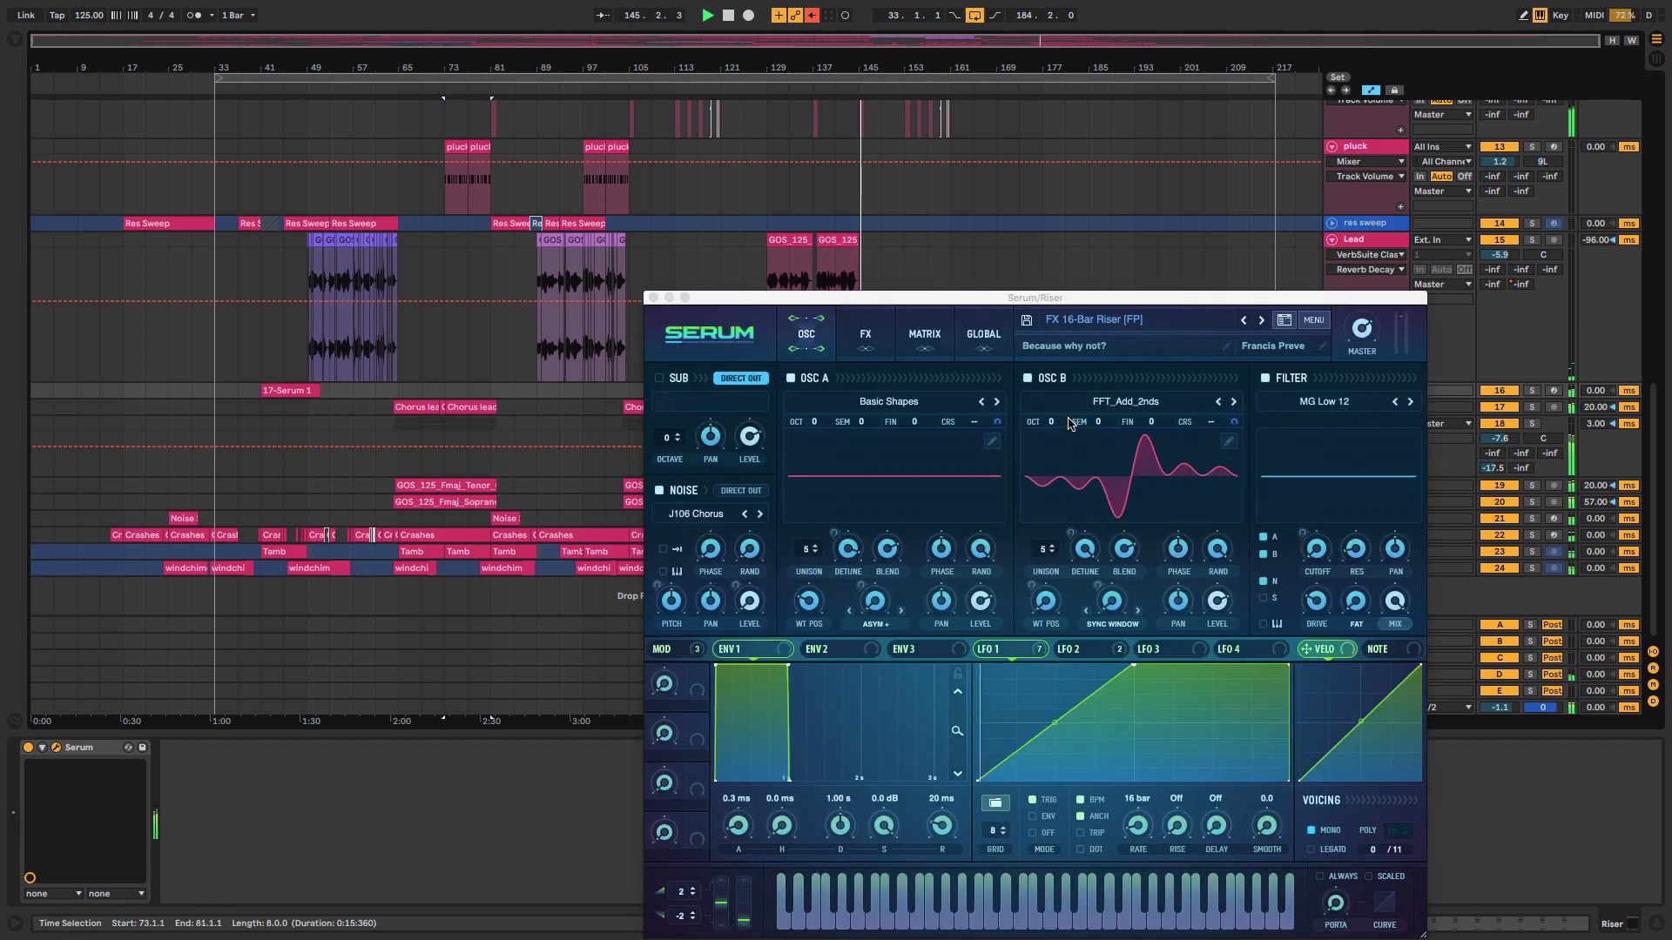
pyautogui.click(653, 297)
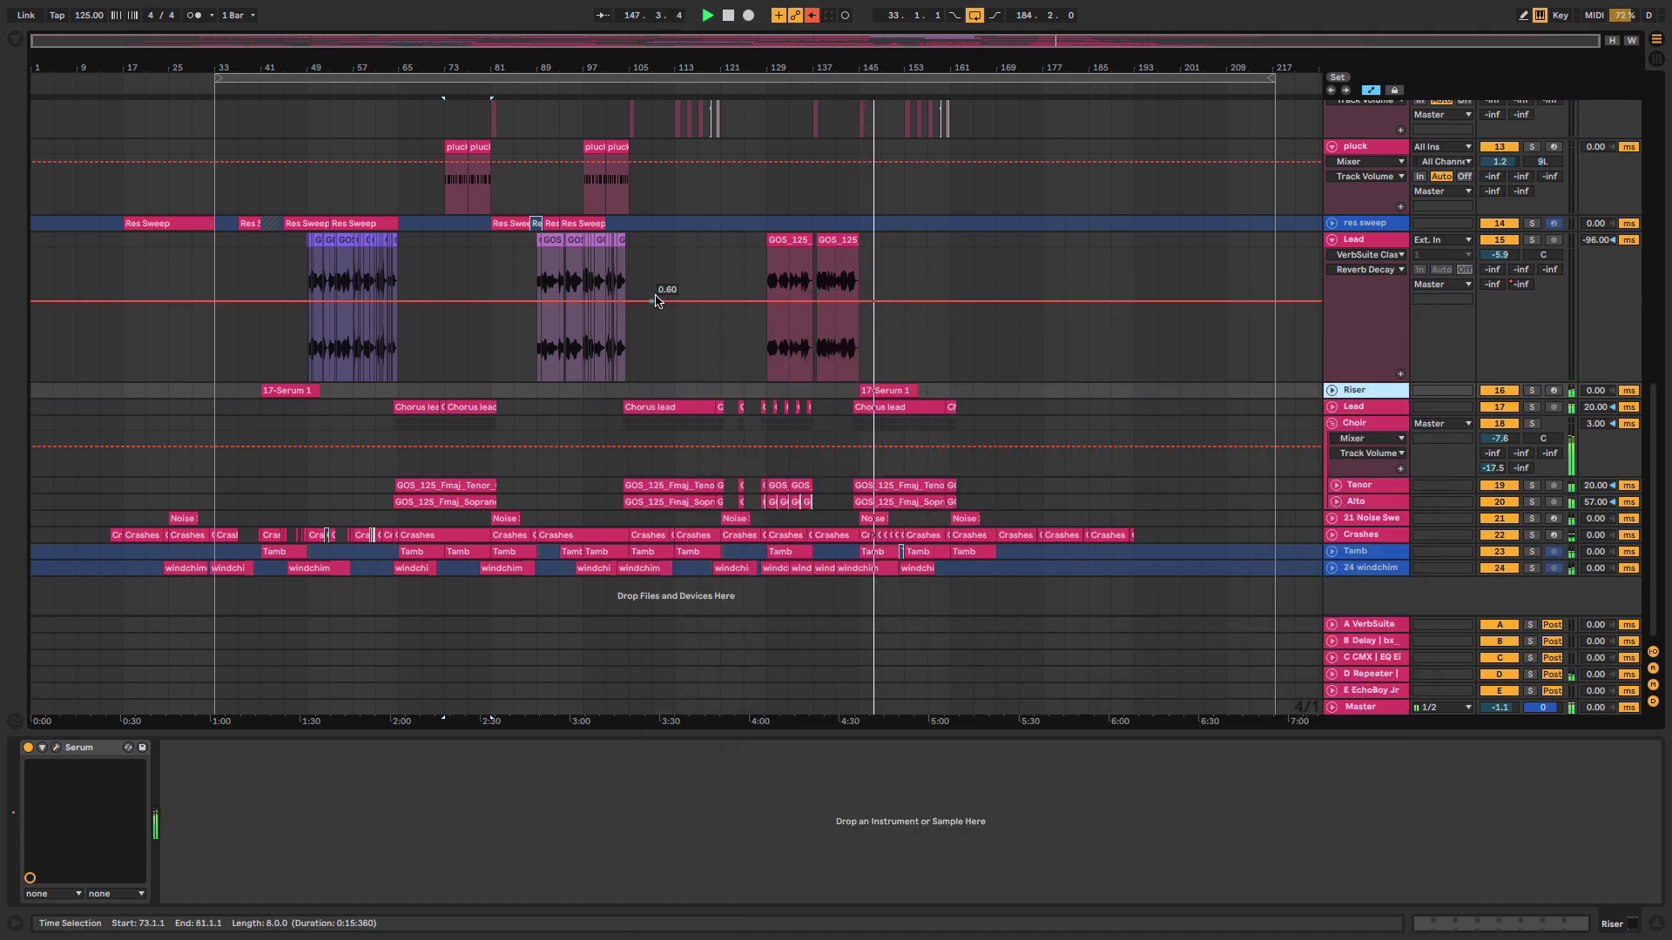
# - Examine how the tracks are arranged from the intro through to the outro while the full mix plays
pyautogui.scroll(8, 1275, 470)
pyautogui.scroll(8, 1274, 470)
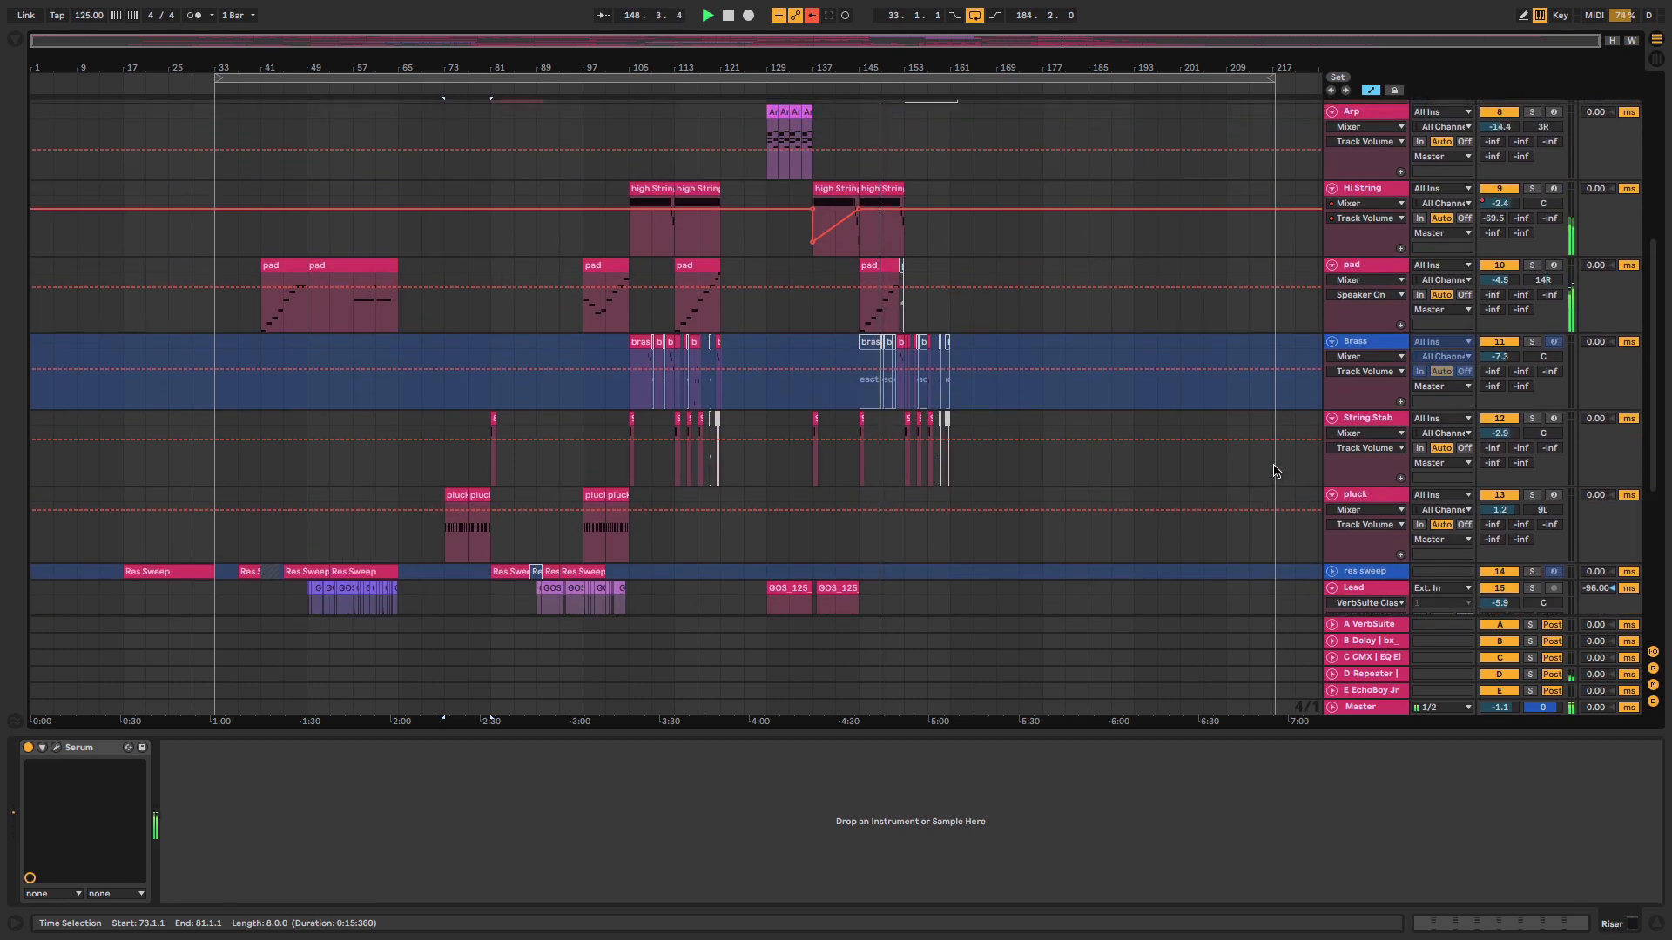
pyautogui.scroll(-1, 1117, 526)
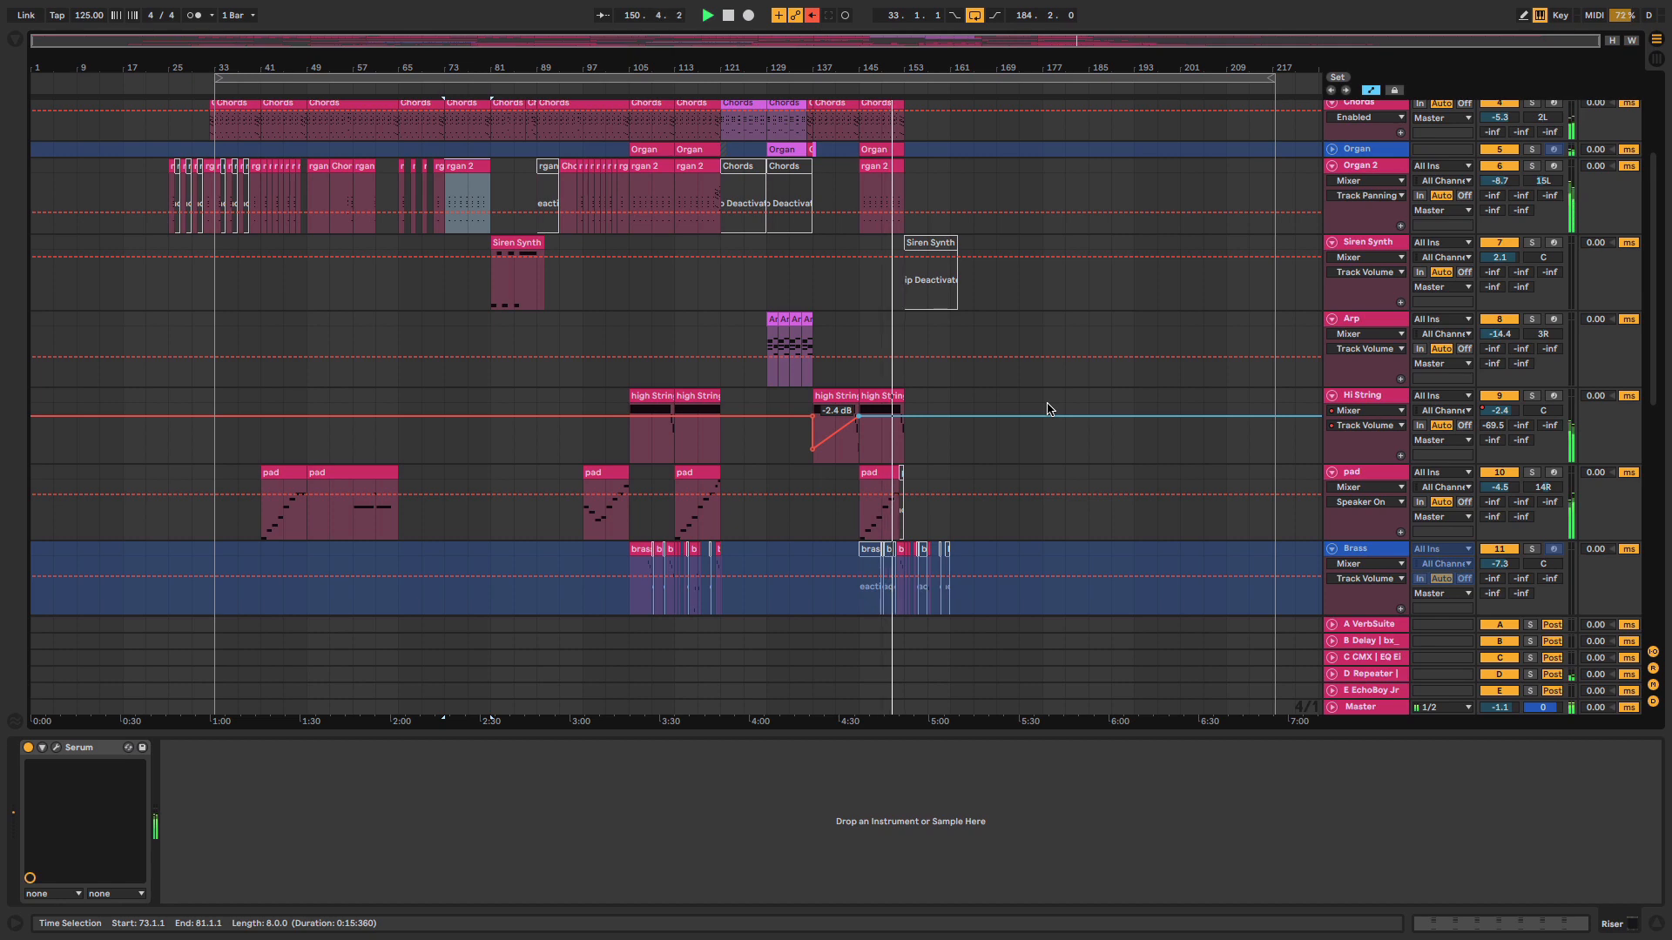
pyautogui.scroll(4, 1048, 410)
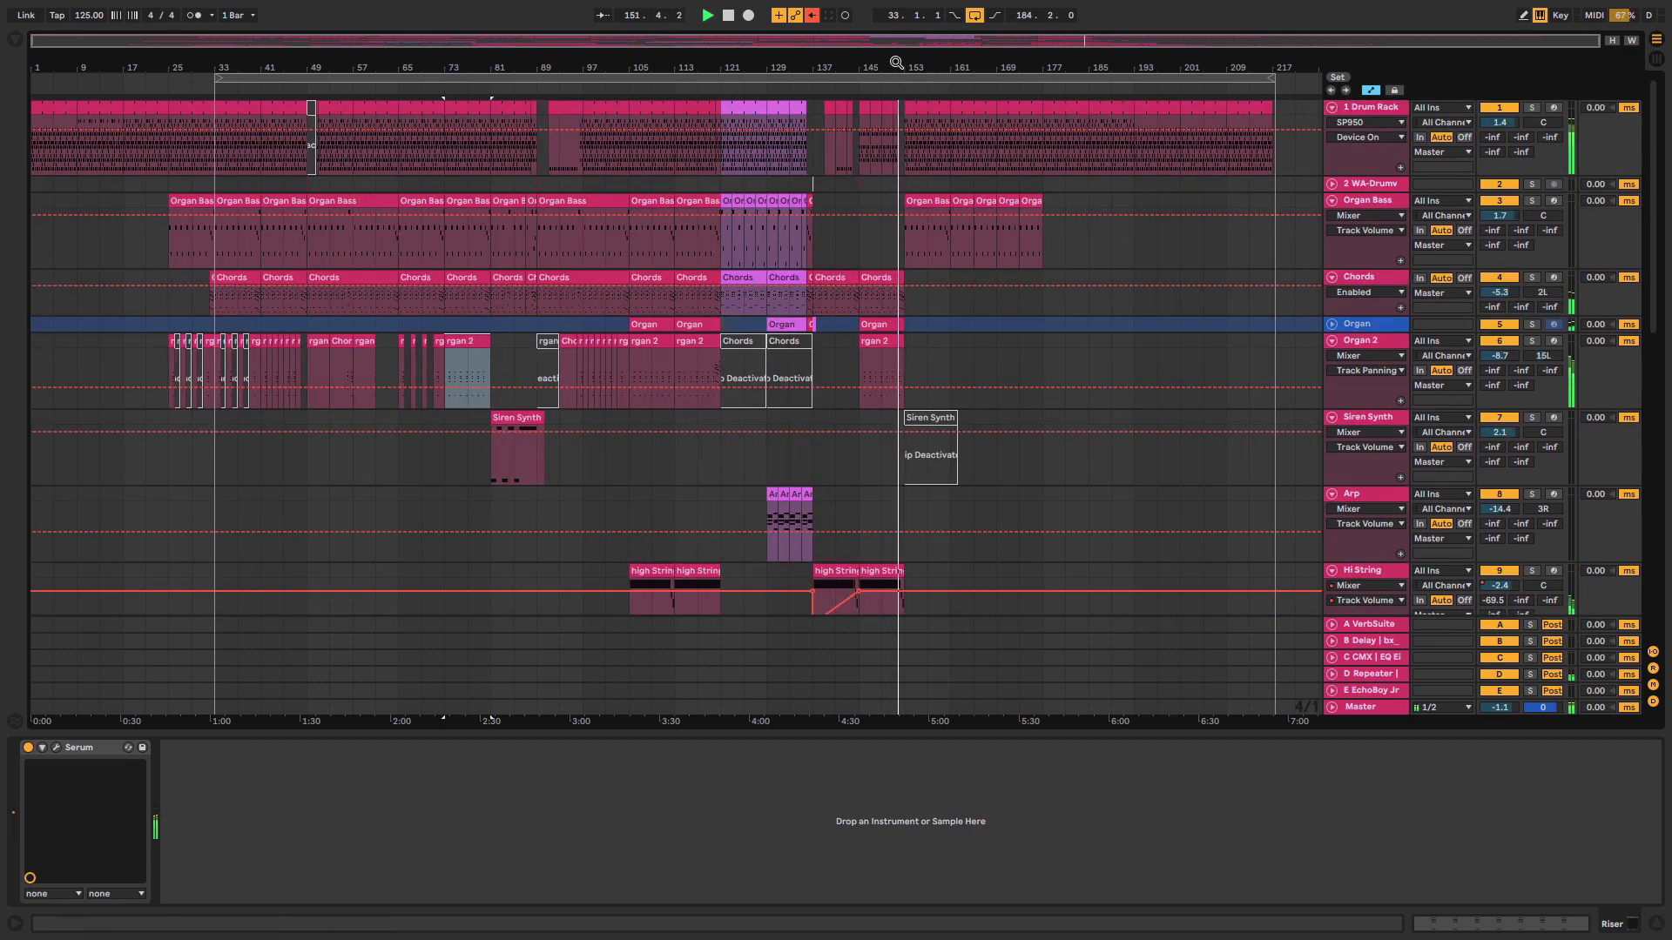
pyautogui.moveTo(897, 62); pyautogui.dragTo(896, 200)
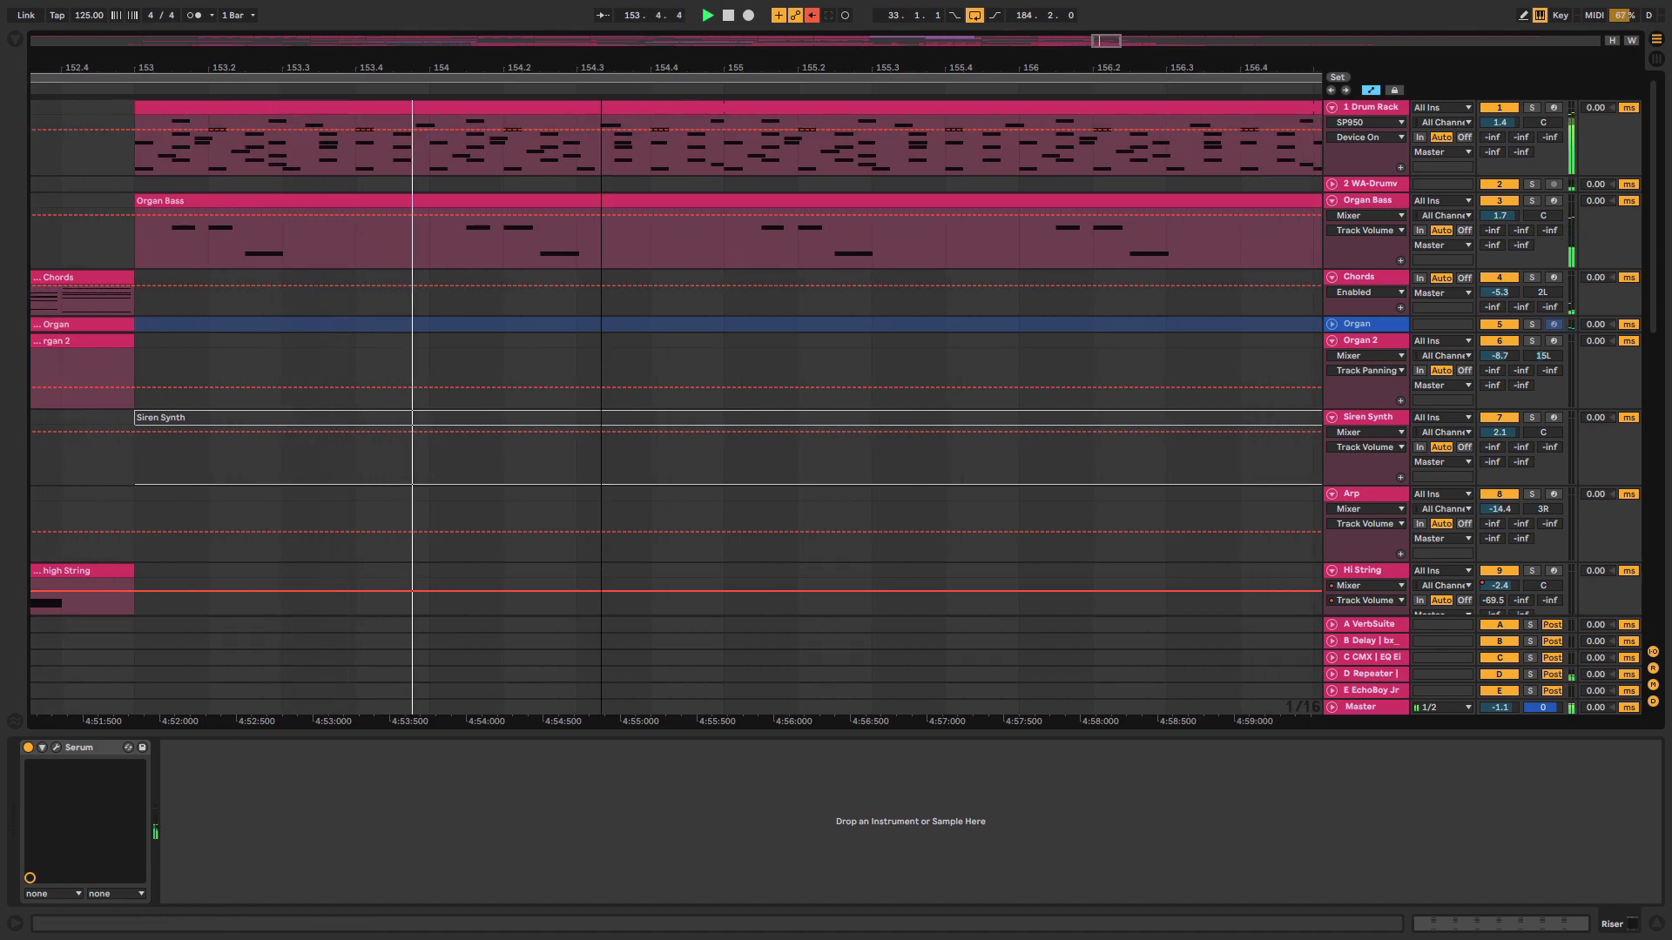
pyautogui.moveTo(659, 66); pyautogui.dragTo(657, 4)
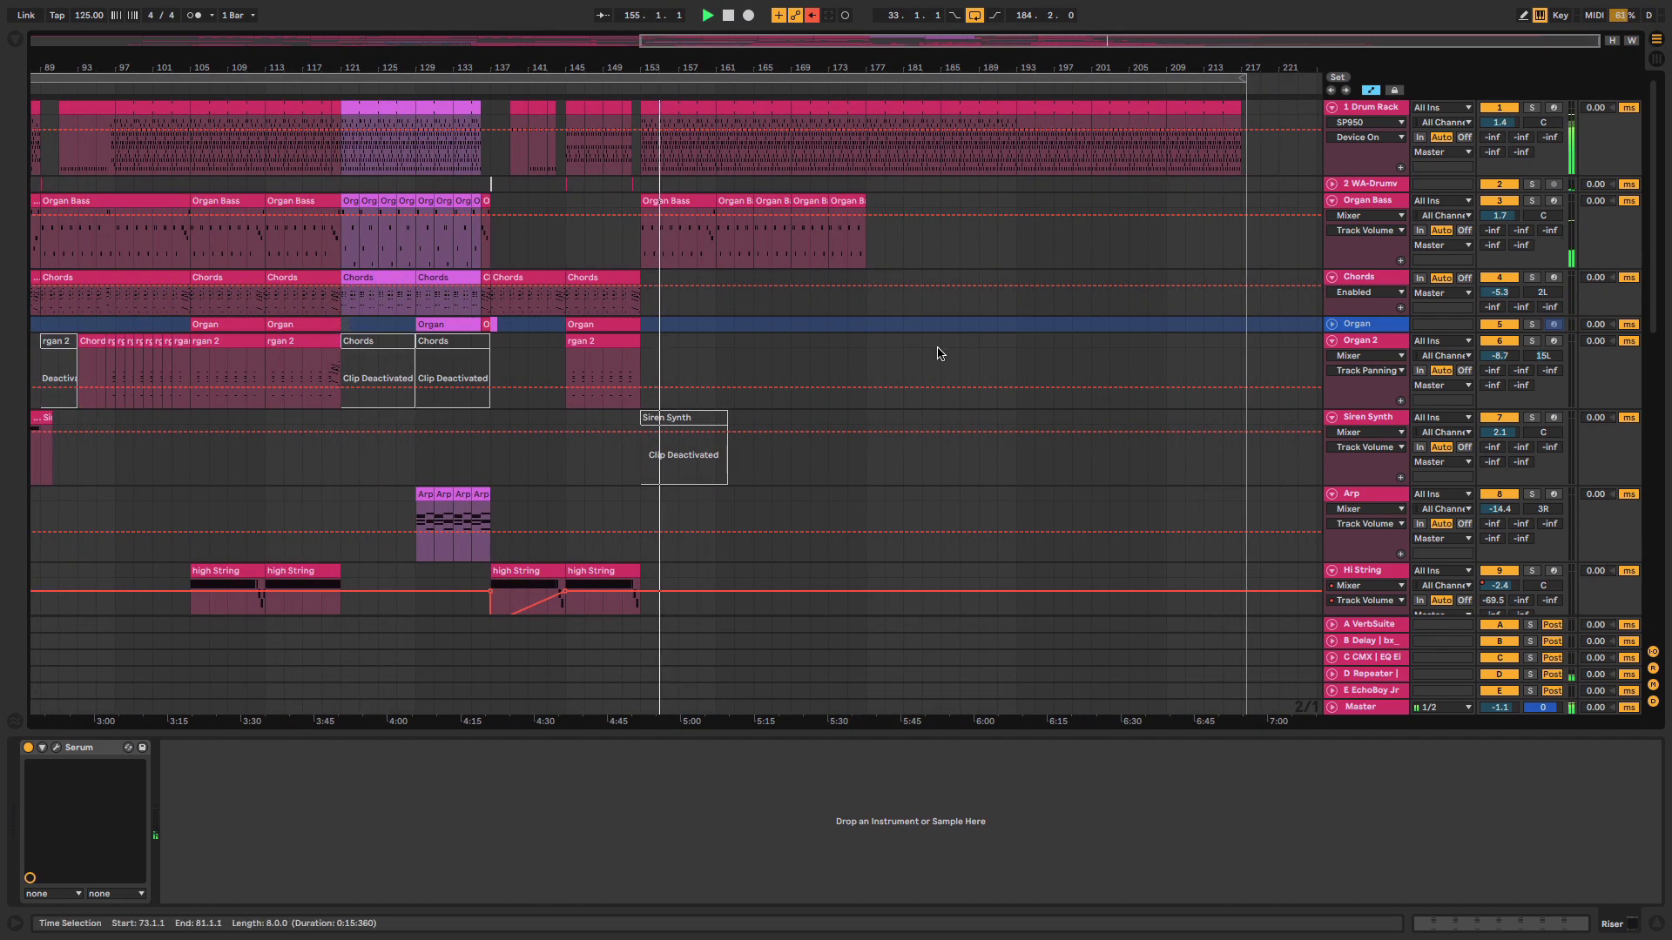
pyautogui.hscroll(-10, 939, 353)
pyautogui.hscroll(-5, 938, 353)
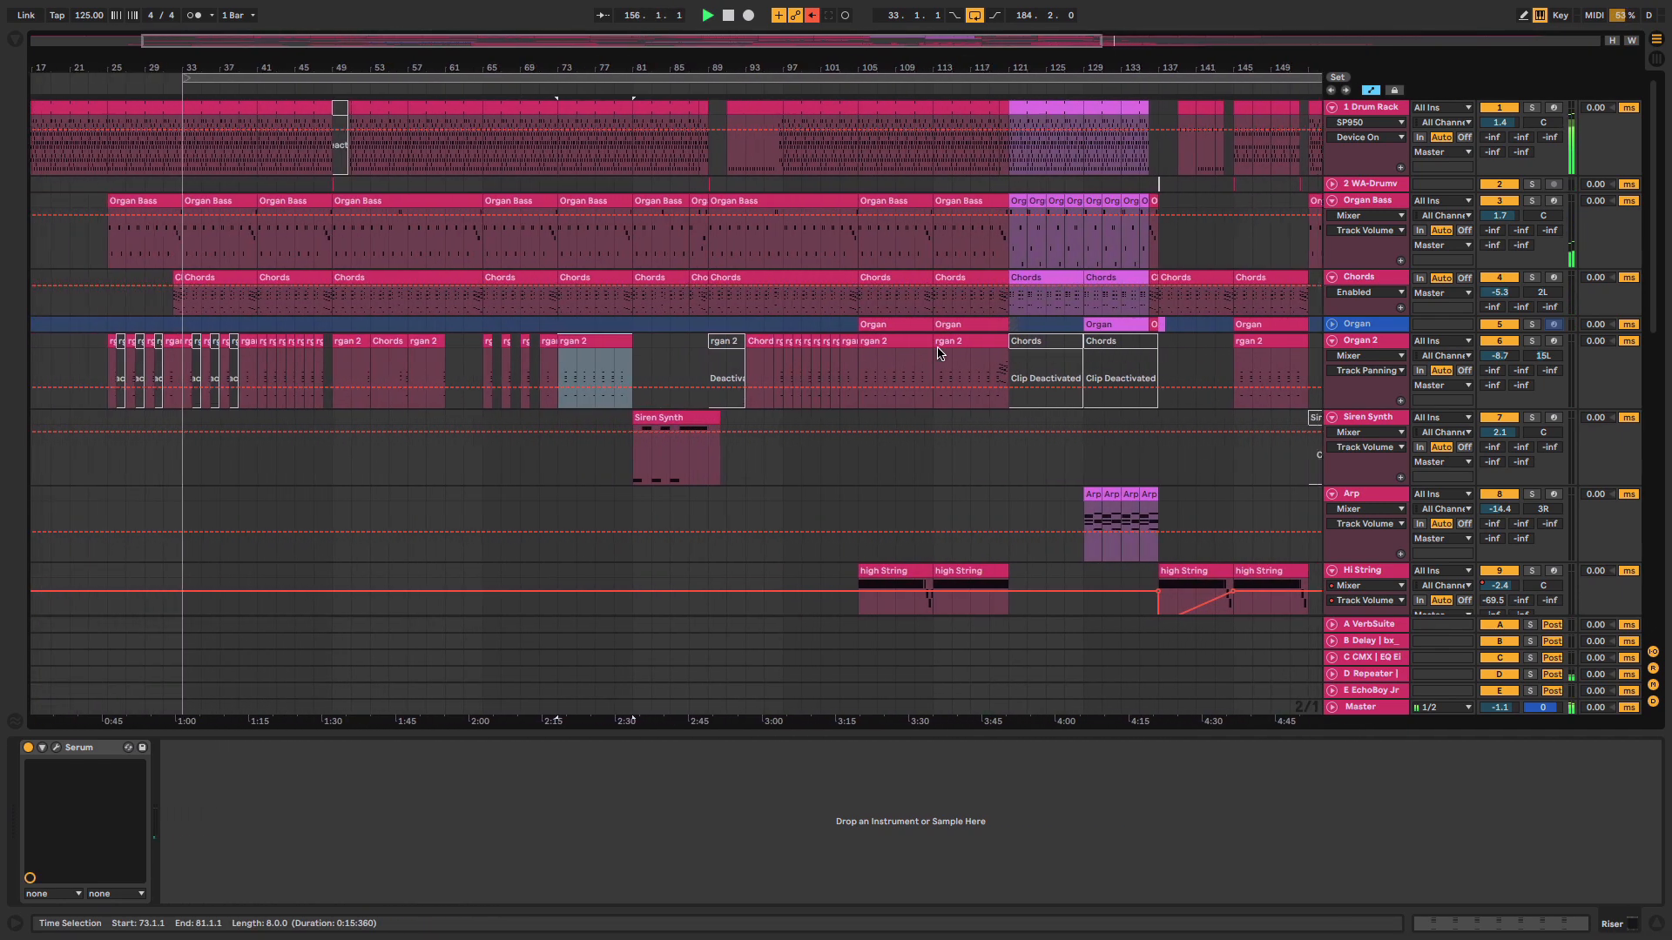
pyautogui.moveTo(650, 65); pyautogui.dragTo(650, 26)
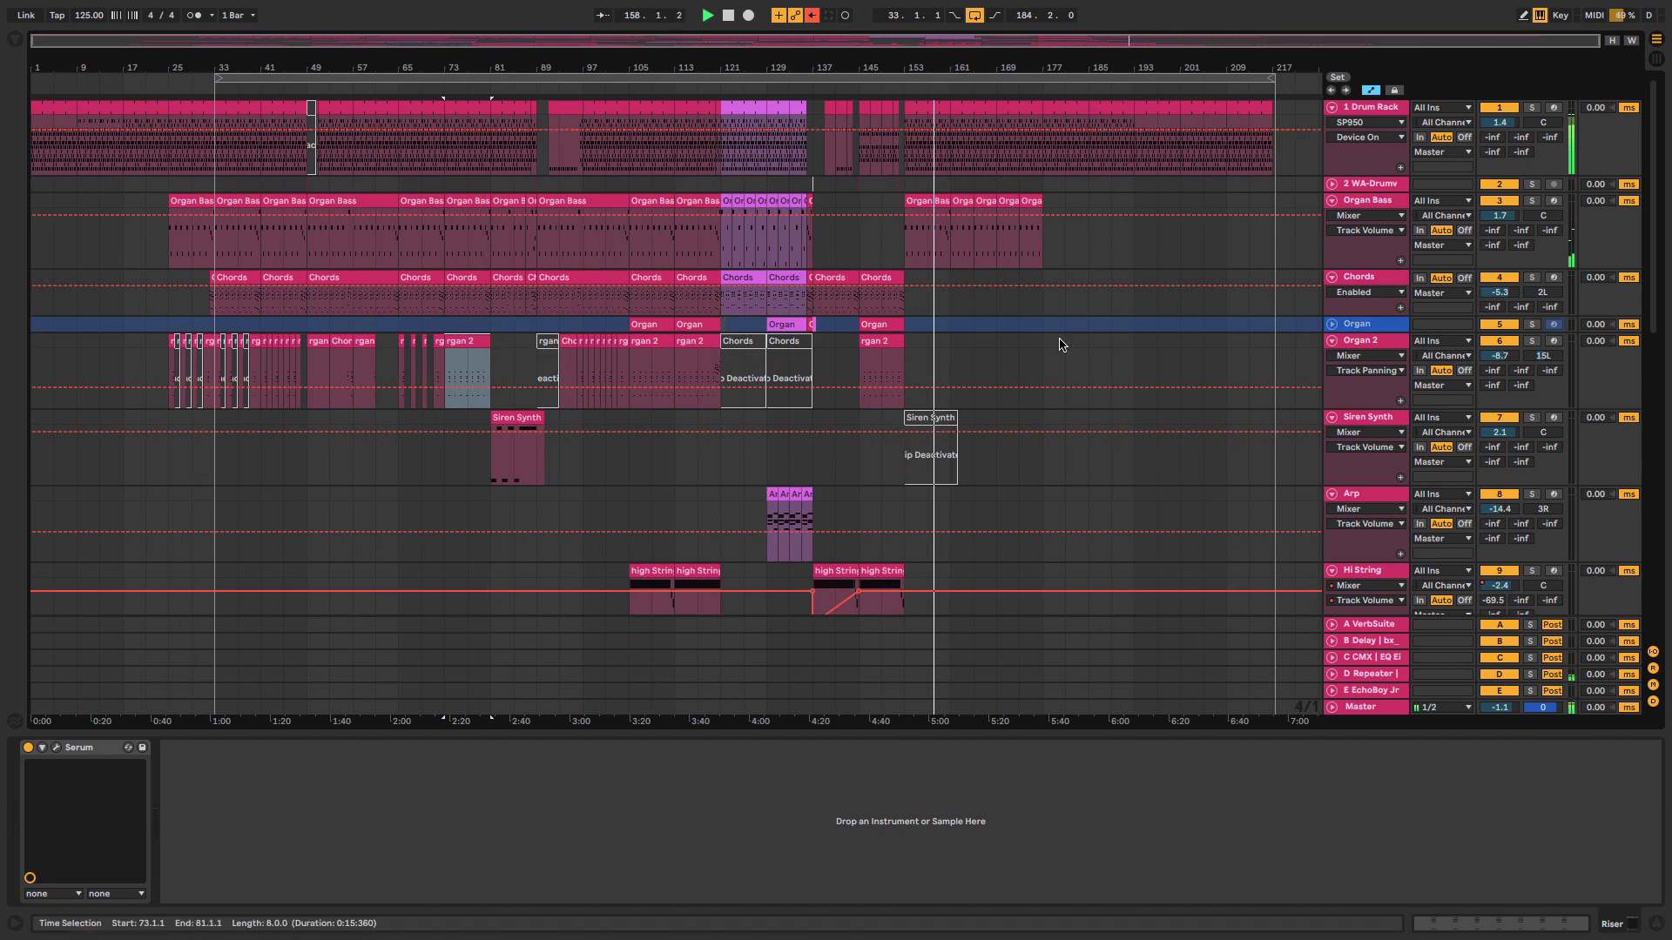
pyautogui.scroll(-4, 1060, 345)
pyautogui.scroll(4, 1059, 345)
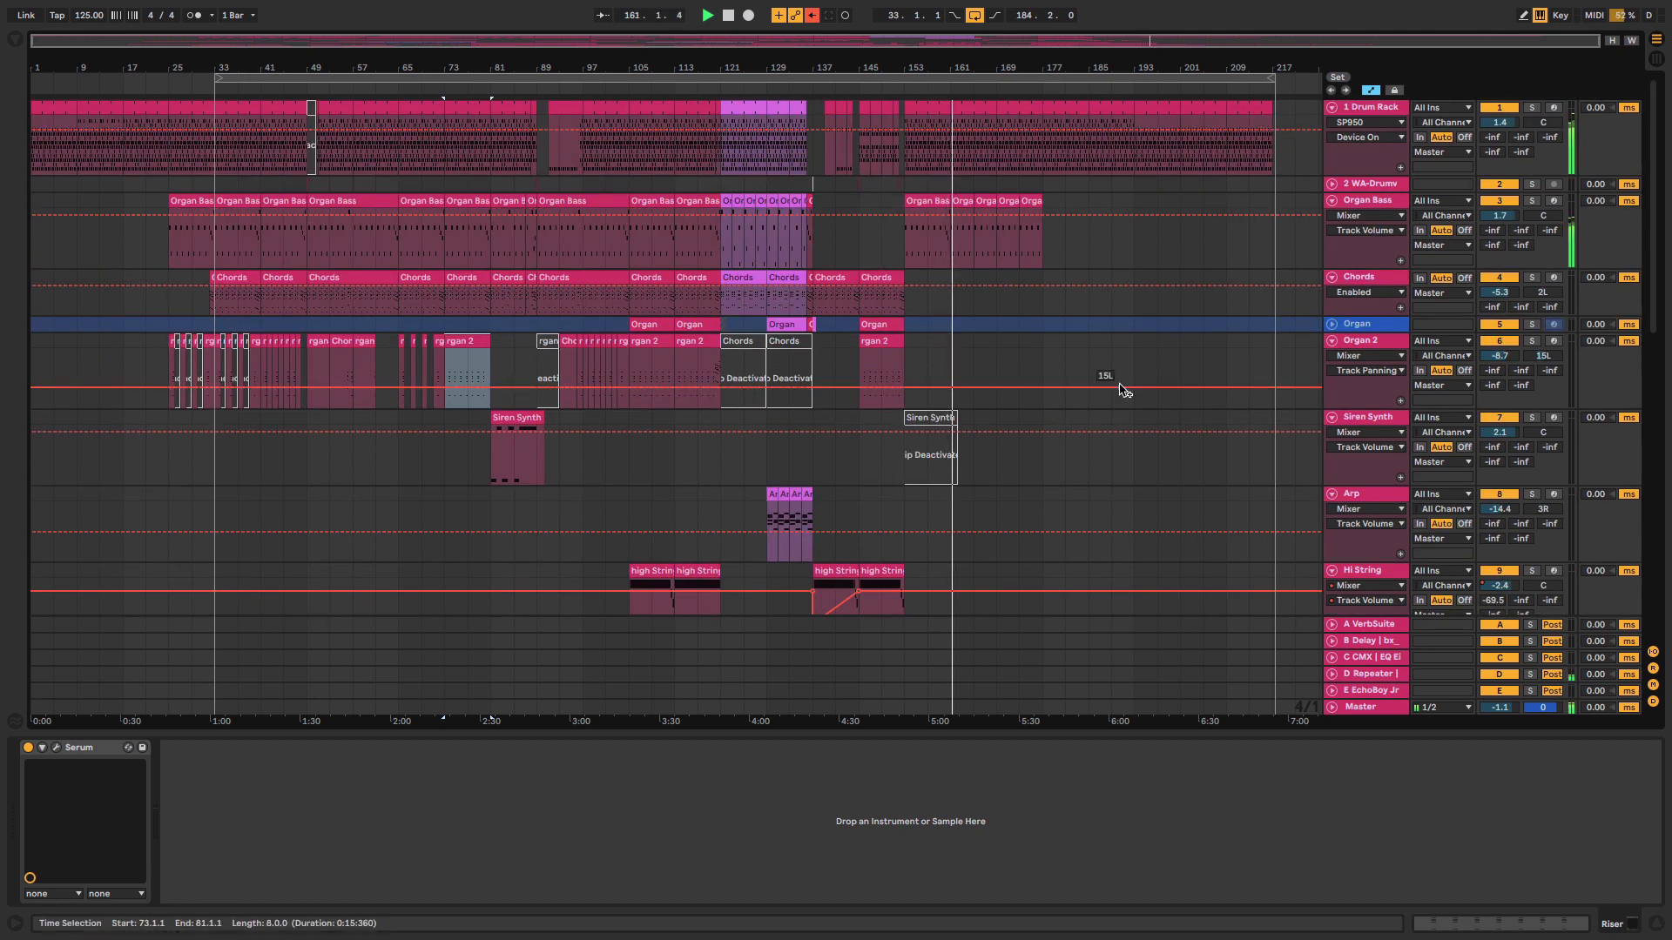
# - Show the device chain on the Master track
pyautogui.click(1361, 708)
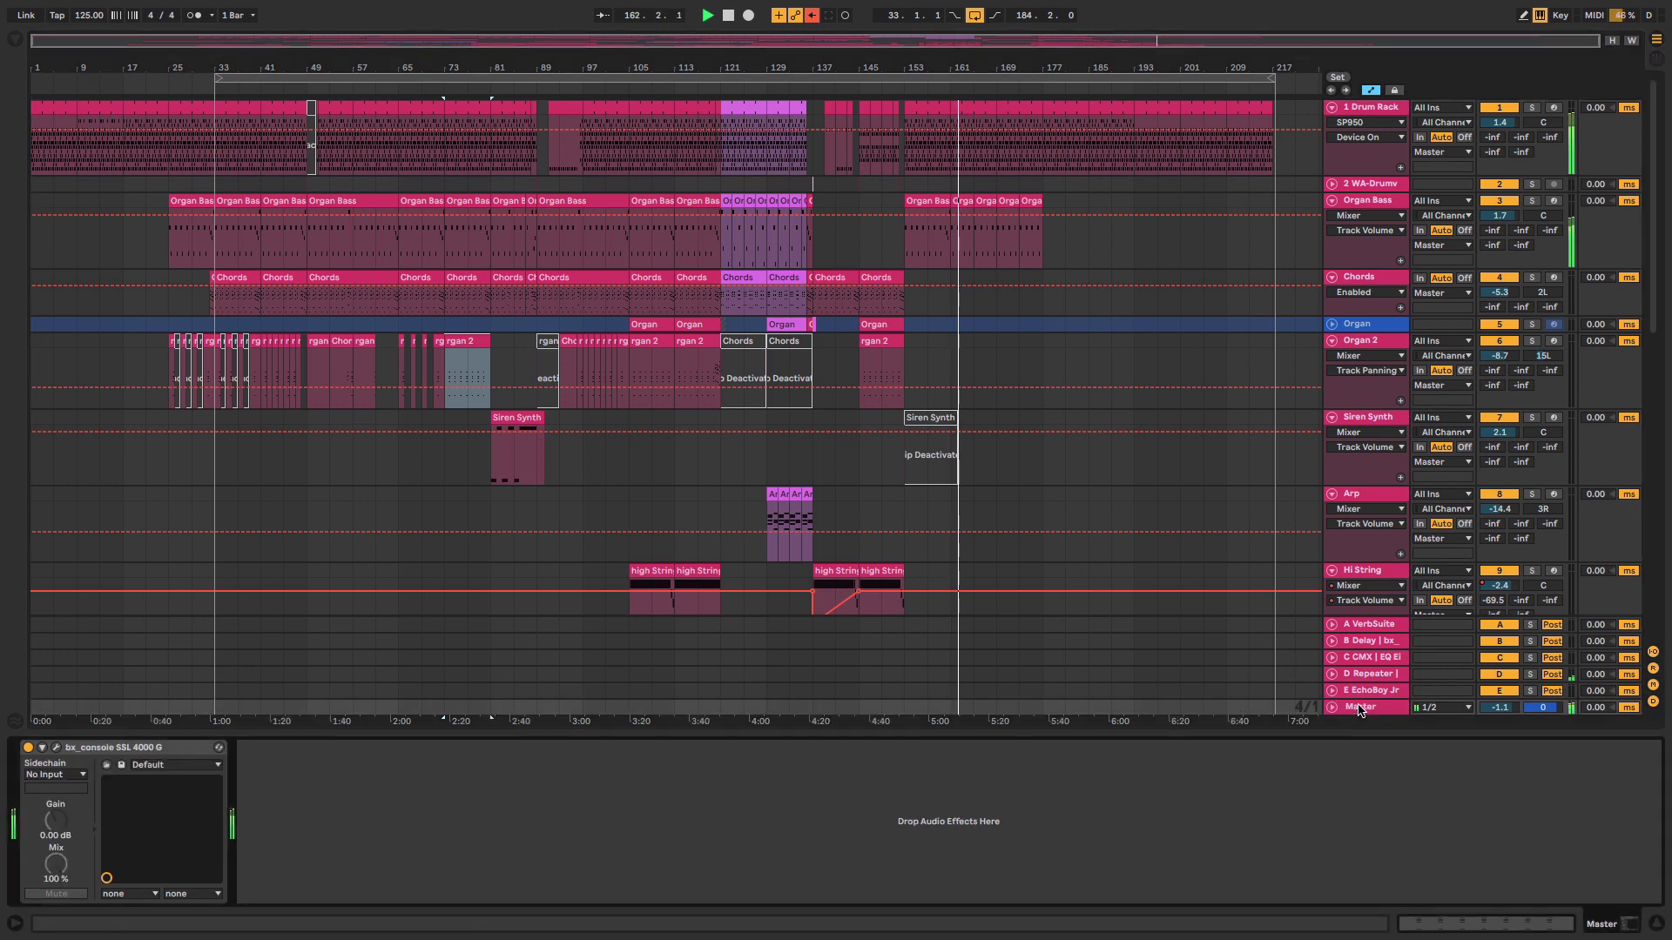